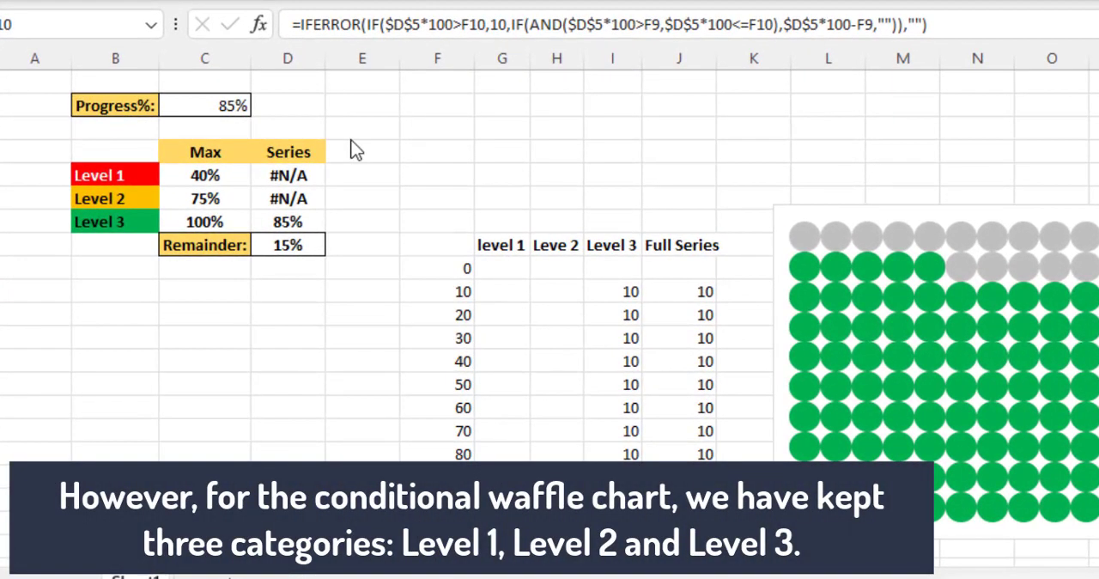
Step: Try progress values of 33% and 55% in the Progress% cell beside the finished waffle chart
{"action": "left_click", "coordinate": [216, 110]}
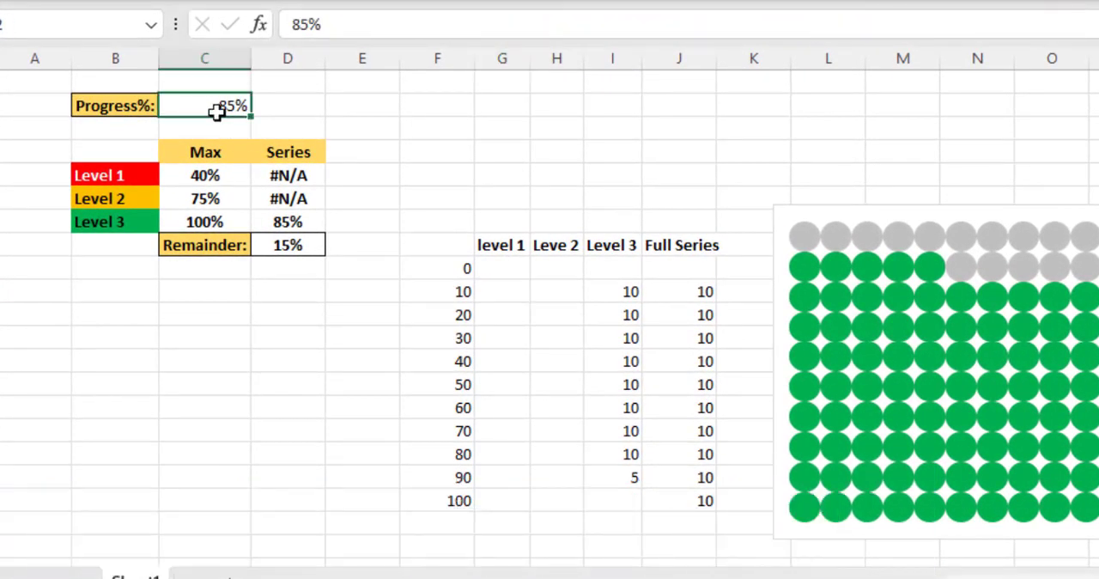
{"action": "type", "text": "33"}
{"action": "key", "text": "Return"}
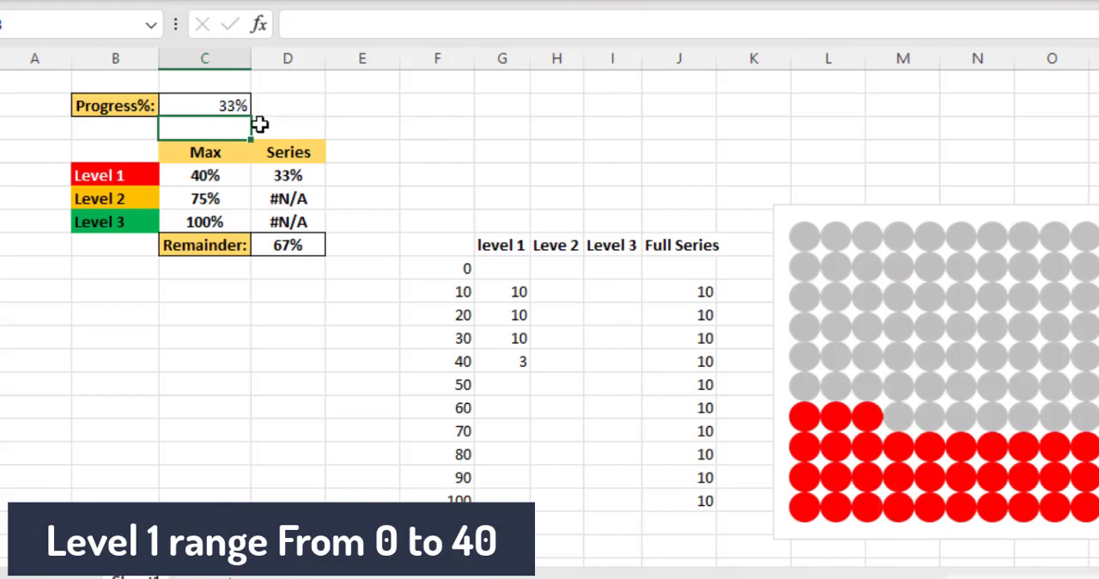
{"action": "left_click", "coordinate": [231, 106]}
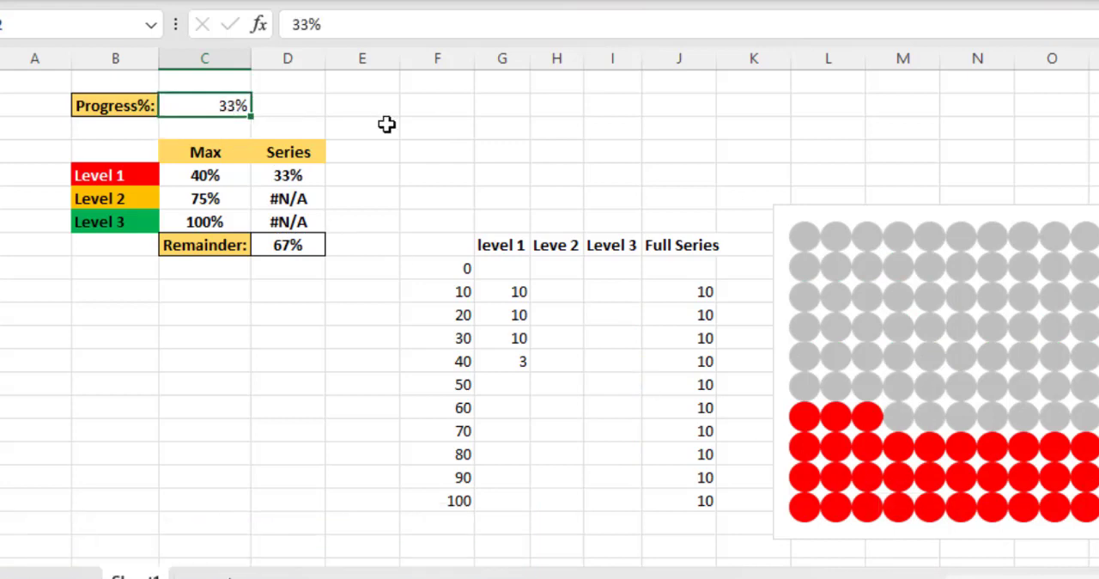
{"action": "key", "text": "Return"}
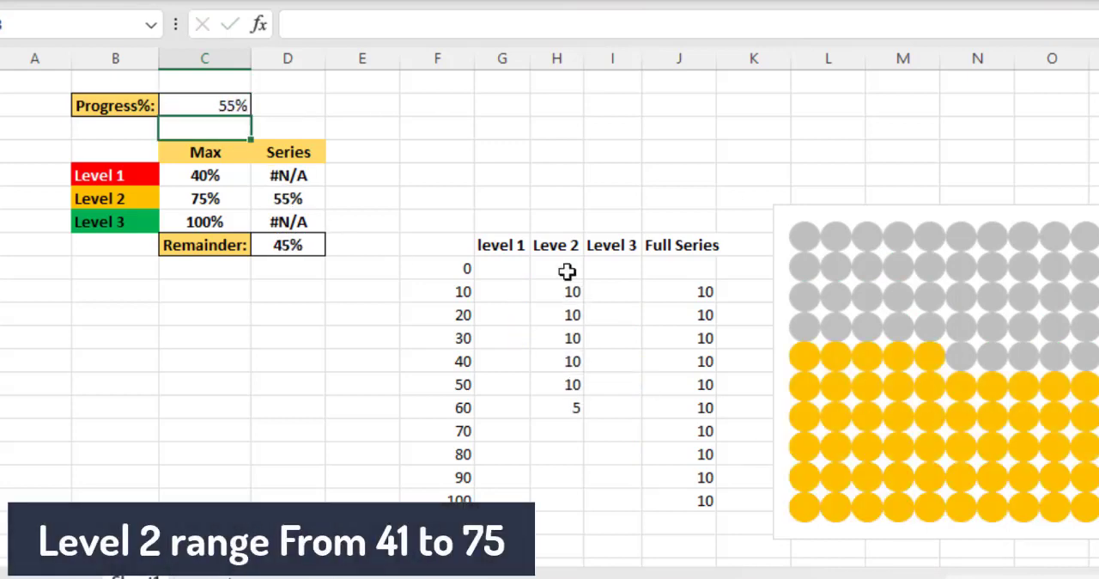
Step: Set the Progress% value to 80%
{"action": "left_click", "coordinate": [226, 106]}
{"action": "type", "text": "80"}
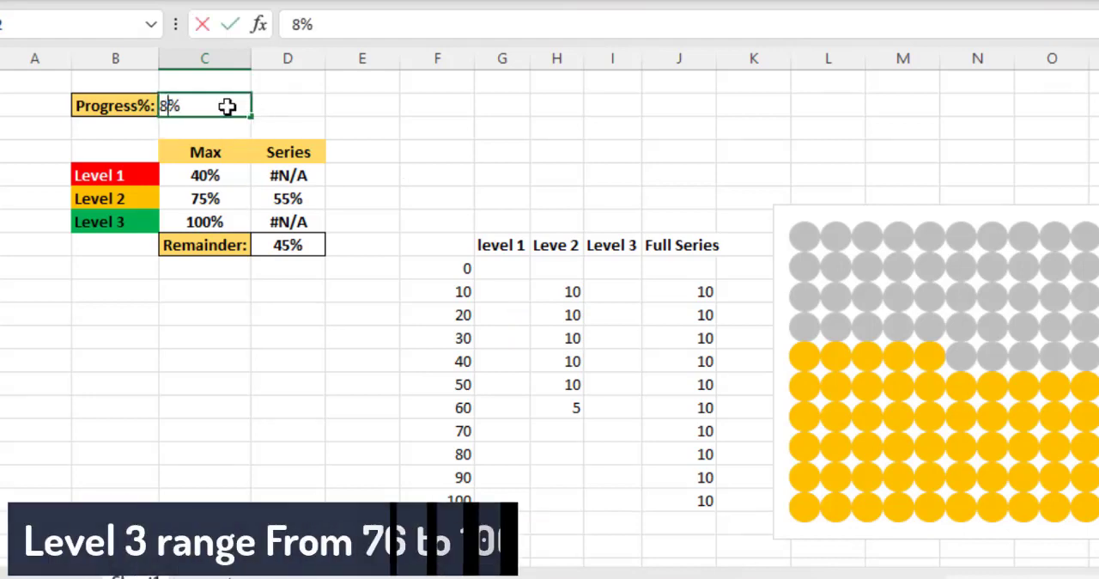
{"action": "key", "text": "Return"}
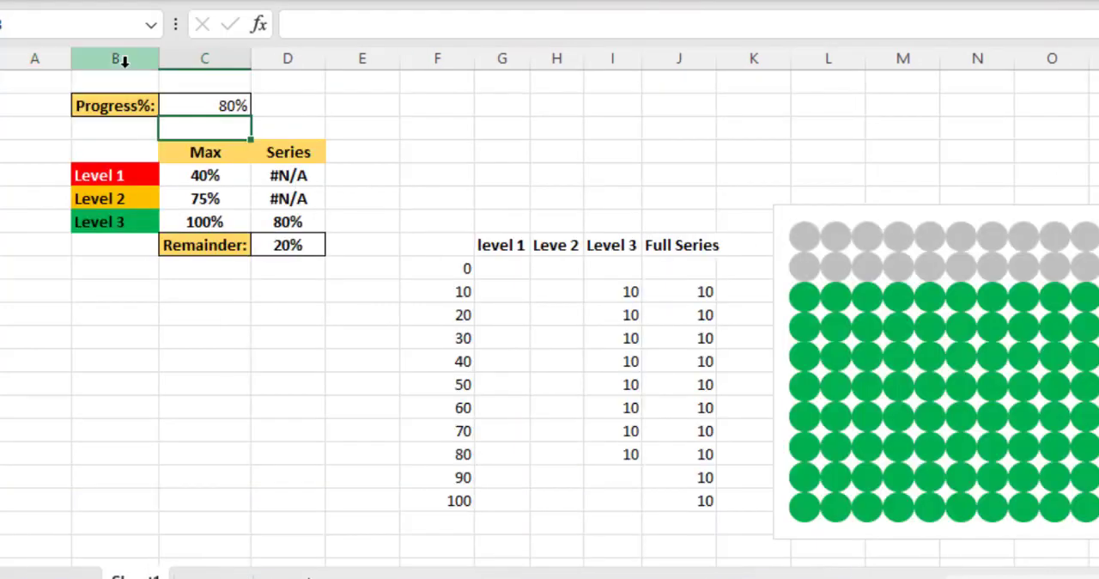
Step: Copy the progress and level table, B2:D8, into a new sheet starting at cell B2
{"action": "left_click_drag", "start_coordinate": [115, 106], "coordinate": [287, 246]}
{"action": "key", "text": "ctrl+c"}
{"action": "key", "text": "shift+F11"}
{"action": "left_click", "coordinate": [128, 108]}
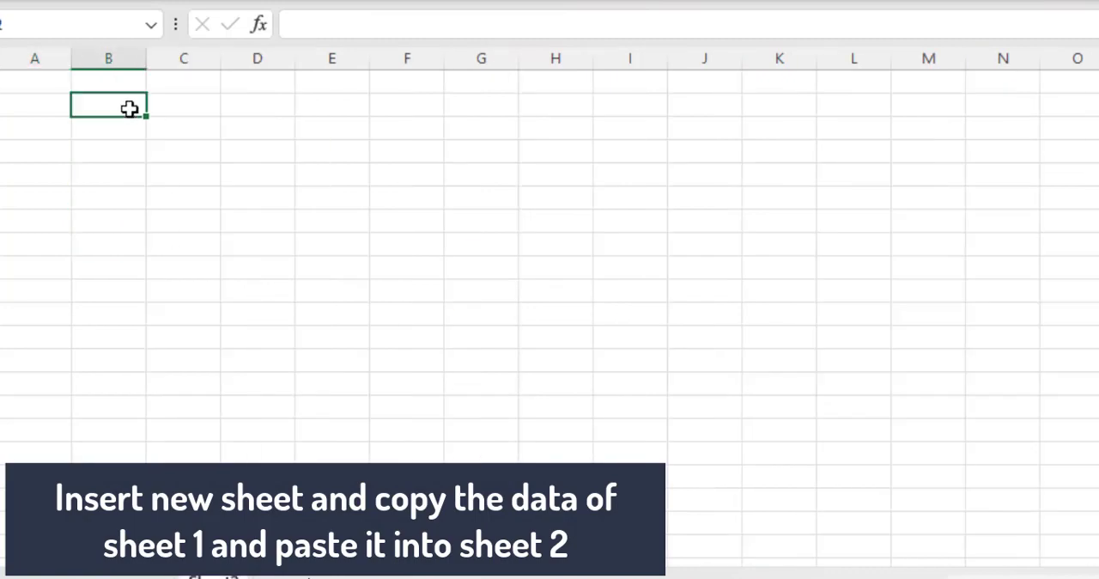
{"action": "key", "text": "ctrl+v"}
Step: Fit the widths of columns B and C to their contents and clear the Series values, including the Remainder cell
{"action": "double_click", "coordinate": [147, 59]}
{"action": "double_click", "coordinate": [234, 58]}
{"action": "left_click", "coordinate": [296, 319]}
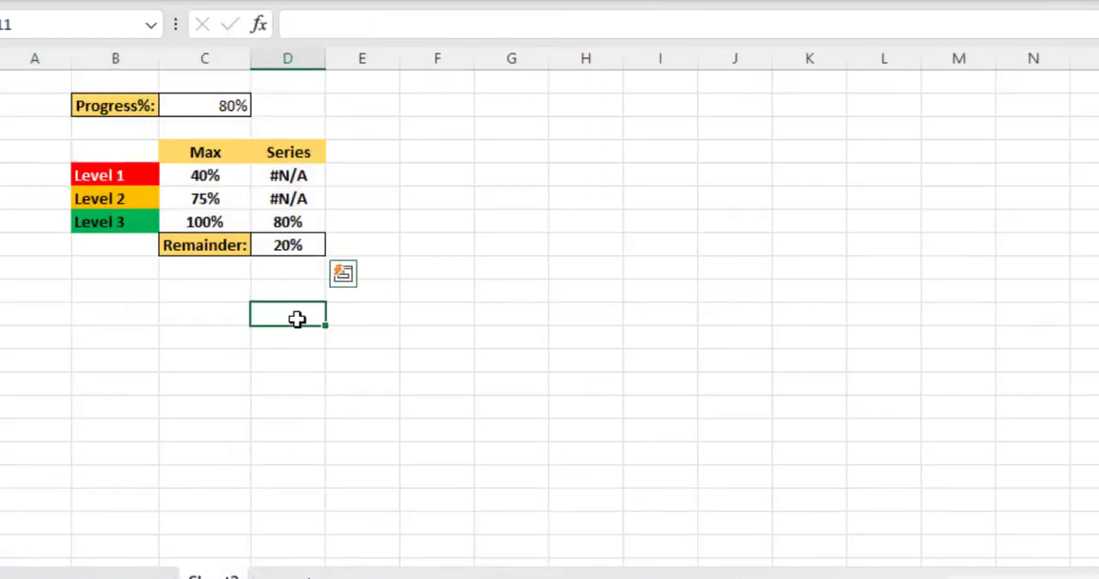
{"action": "left_click_drag", "start_coordinate": [267, 173], "coordinate": [287, 183]}
{"action": "key", "text": "Delete"}
Step: Enter the formula =IF($C$2<C5,$C$2,NA()) in the Series cell for Level 1, D5
{"action": "left_click", "coordinate": [295, 176]}
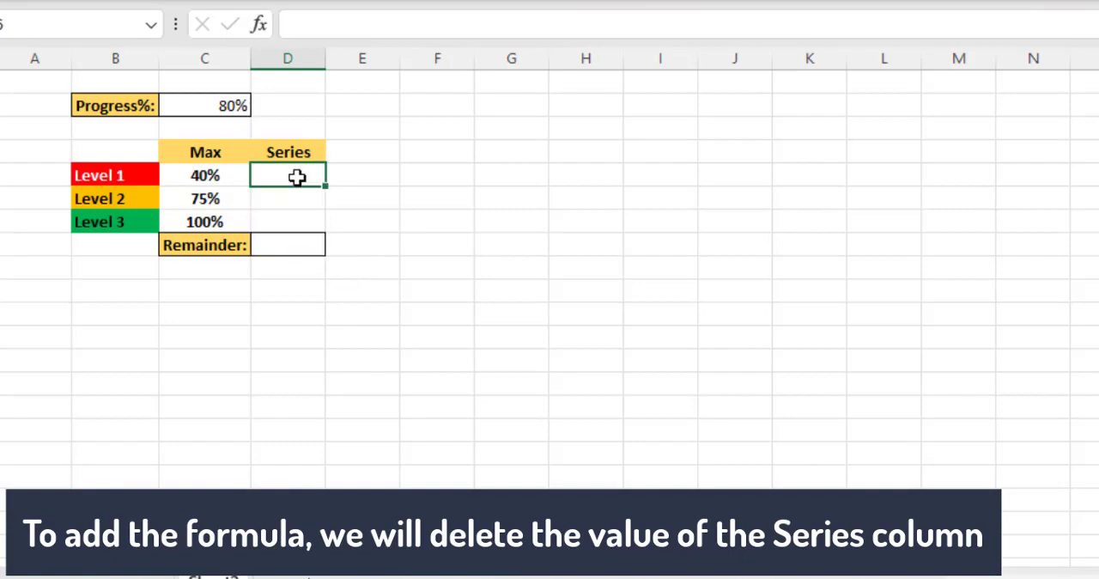
{"action": "type", "text": "=if"}
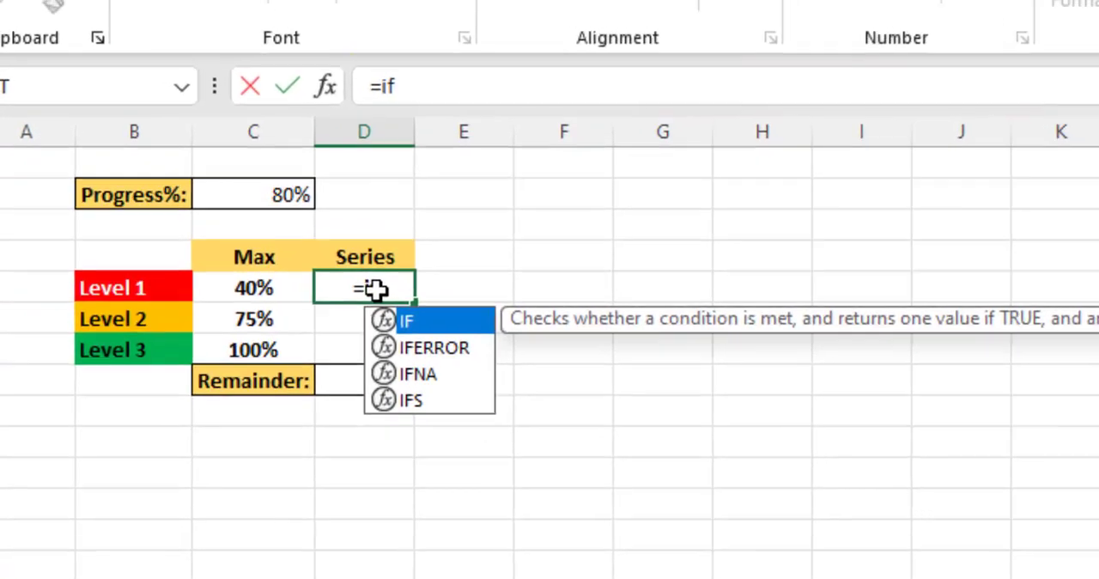
{"action": "key", "text": "Tab"}
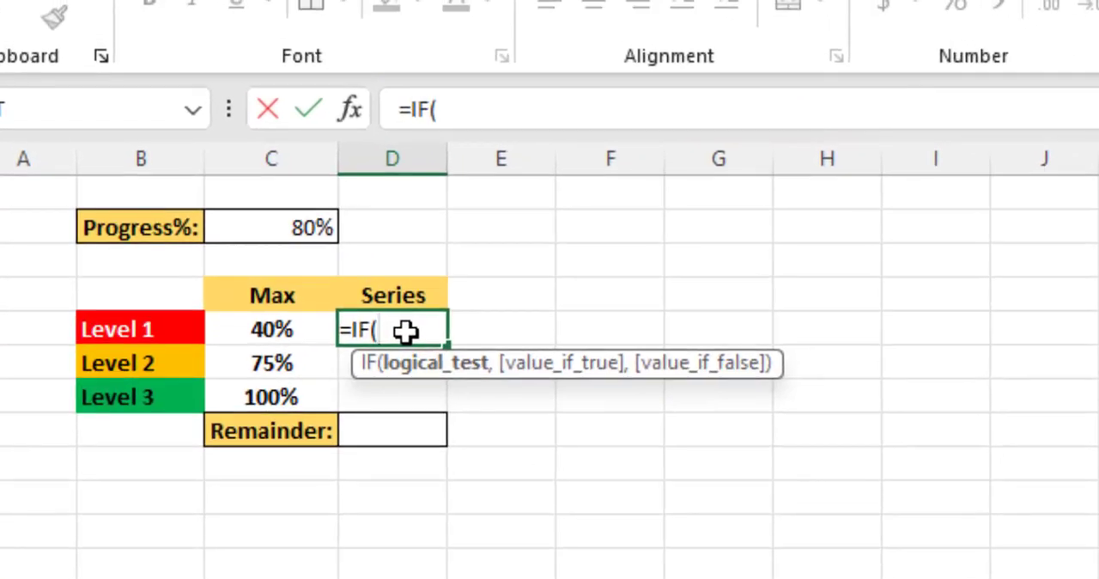
{"action": "left_click", "coordinate": [302, 227]}
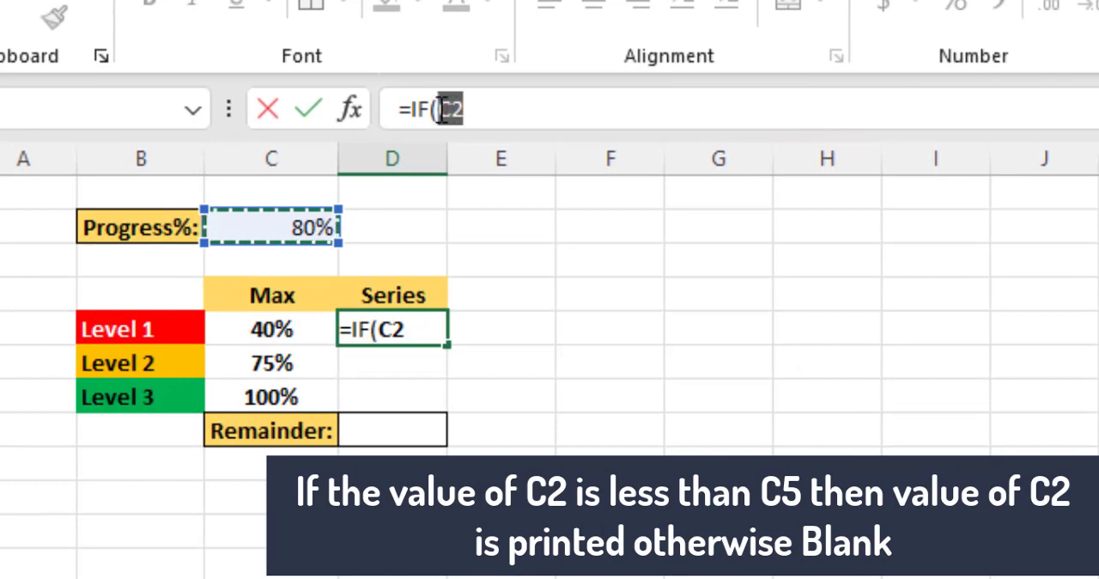
{"action": "key", "text": "F4"}
{"action": "left_click", "coordinate": [528, 110]}
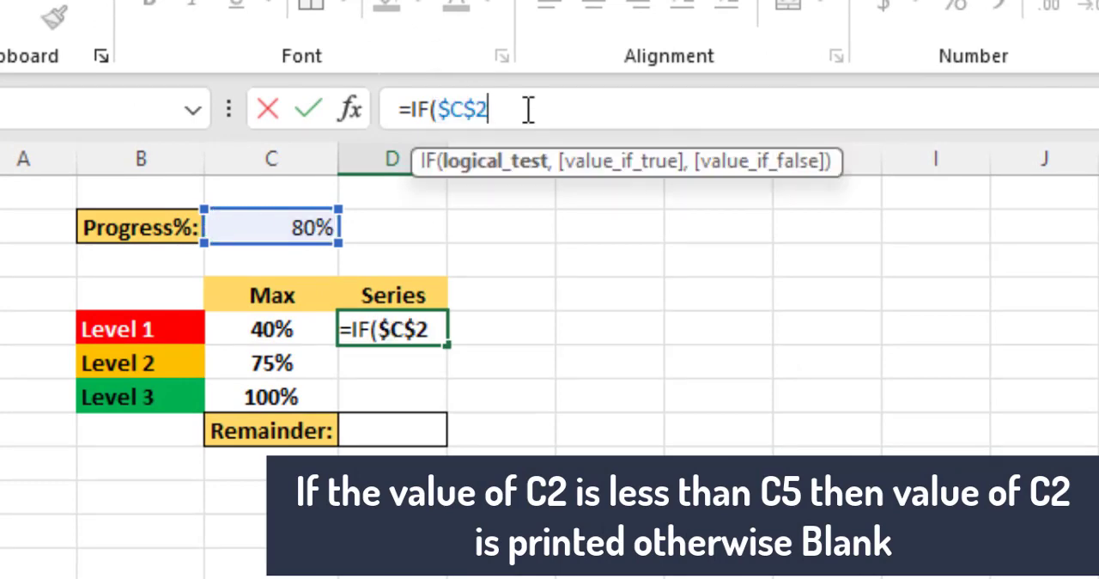
{"action": "type", "text": "<"}
{"action": "left_click", "coordinate": [300, 327]}
{"action": "type", "text": ","}
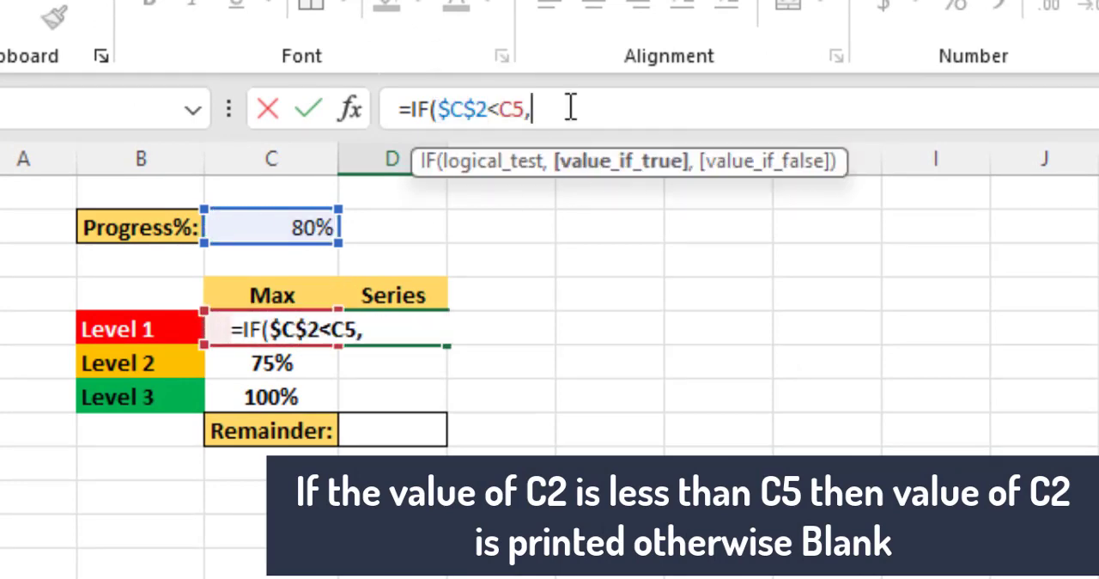
{"action": "type", "text": "$C$2,NA()"}
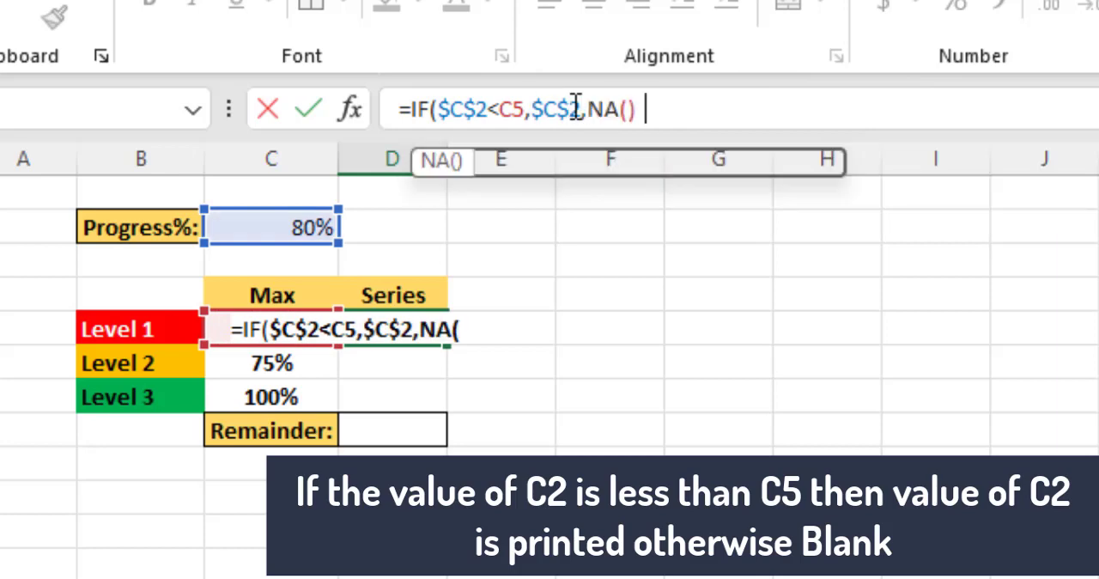
{"action": "key", "text": "Return"}
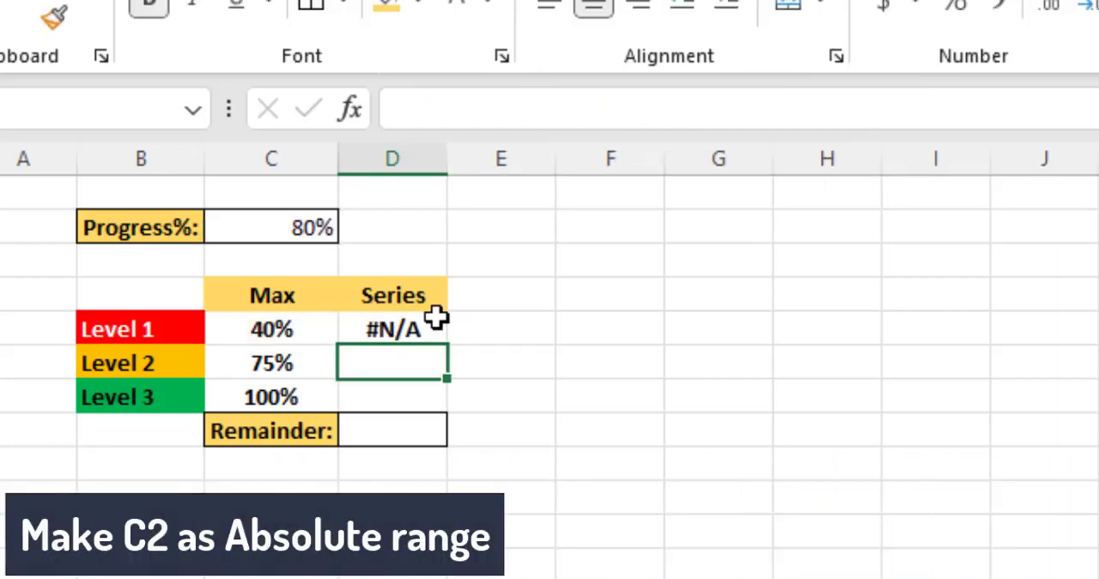
Step: Enter the formula =IF(AND($C$2>C5,$C$2<=C6),$C$2,NA()) in the Series cell for Level 2, D6
{"action": "left_click", "coordinate": [464, 111]}
{"action": "type", "text": "=if"}
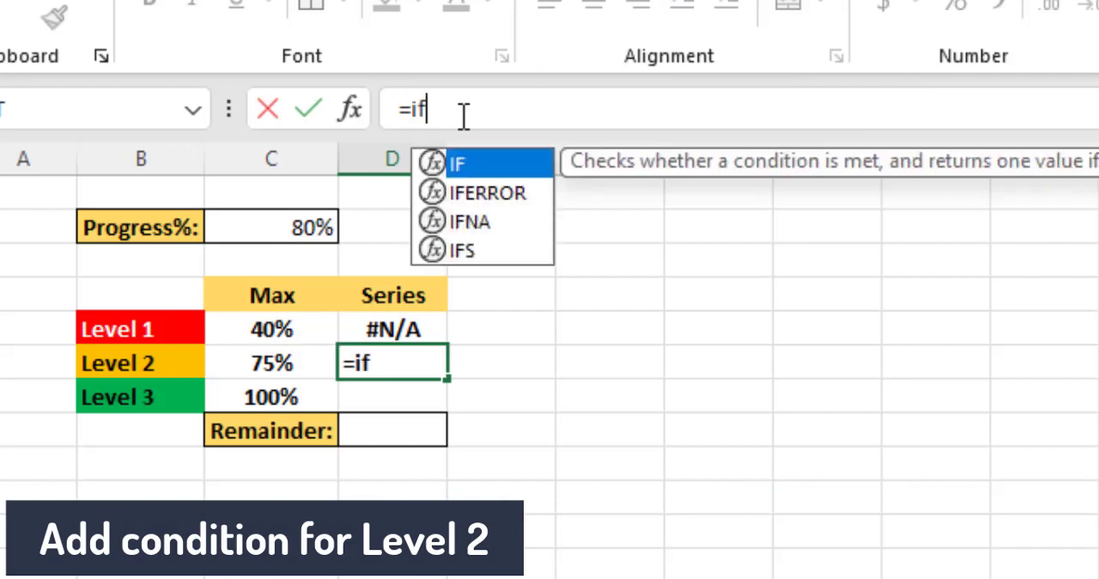
{"action": "key", "text": "Tab"}
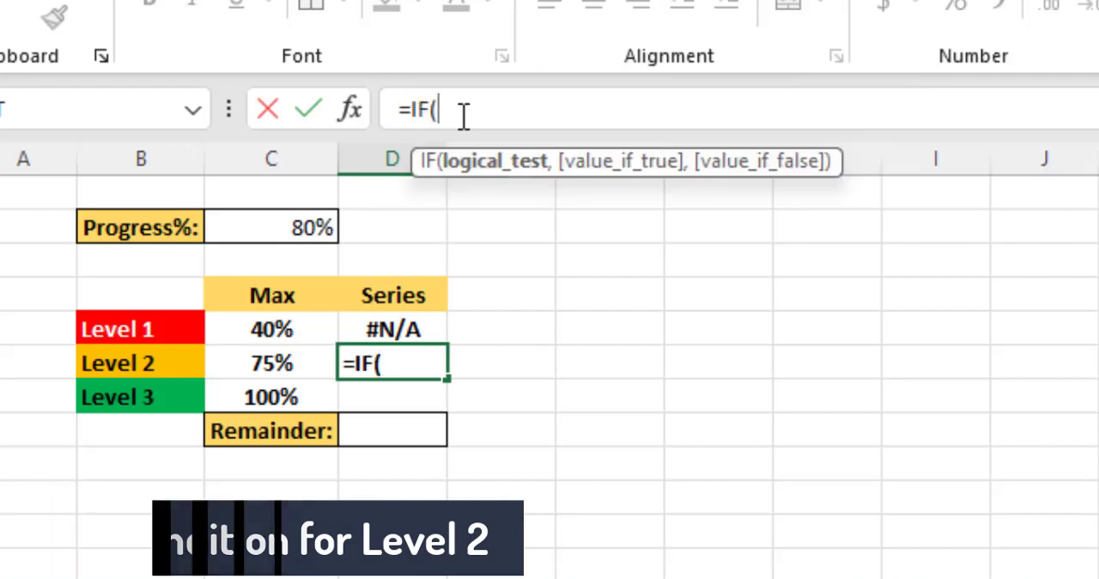
{"action": "type", "text": "and"}
{"action": "key", "text": "Tab"}
{"action": "type", "text": "$C$2"}
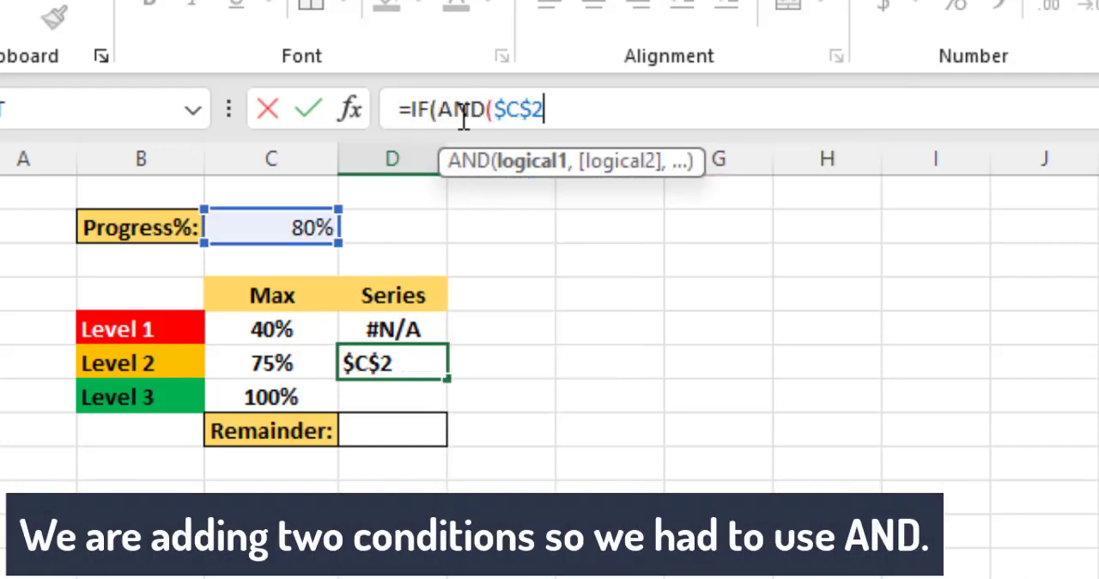
{"action": "type", "text": ">"}
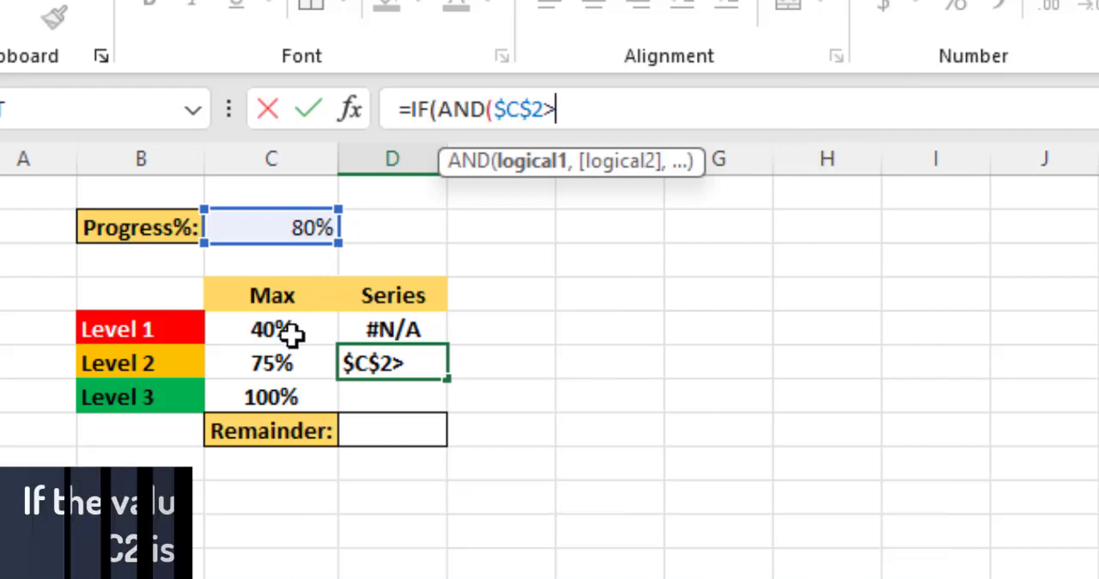
{"action": "left_click", "coordinate": [290, 333]}
{"action": "type", "text": ",$C$2"}
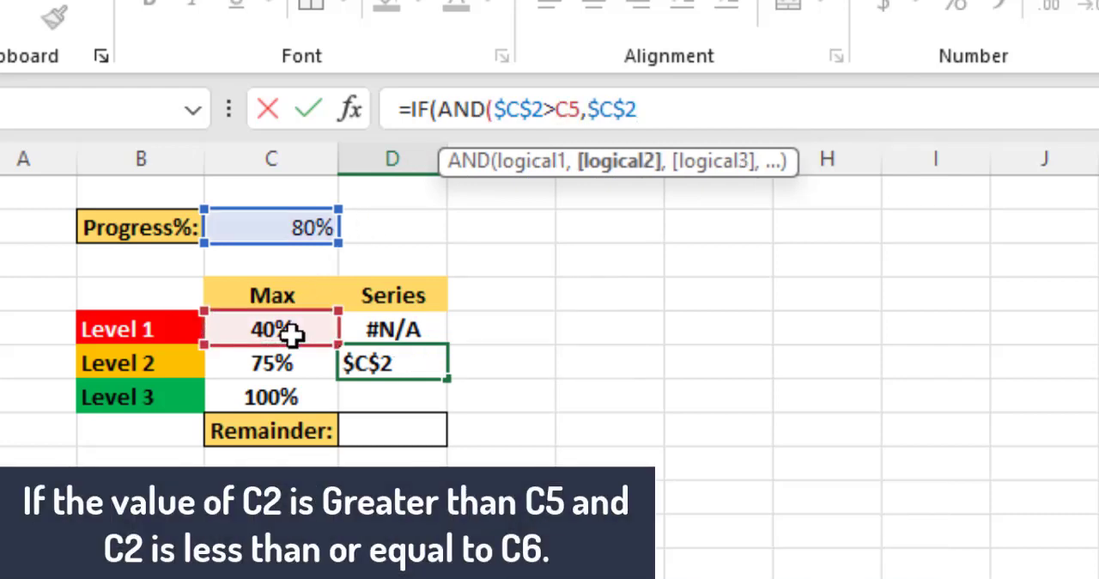
{"action": "type", "text": "<="}
{"action": "left_click", "coordinate": [290, 367]}
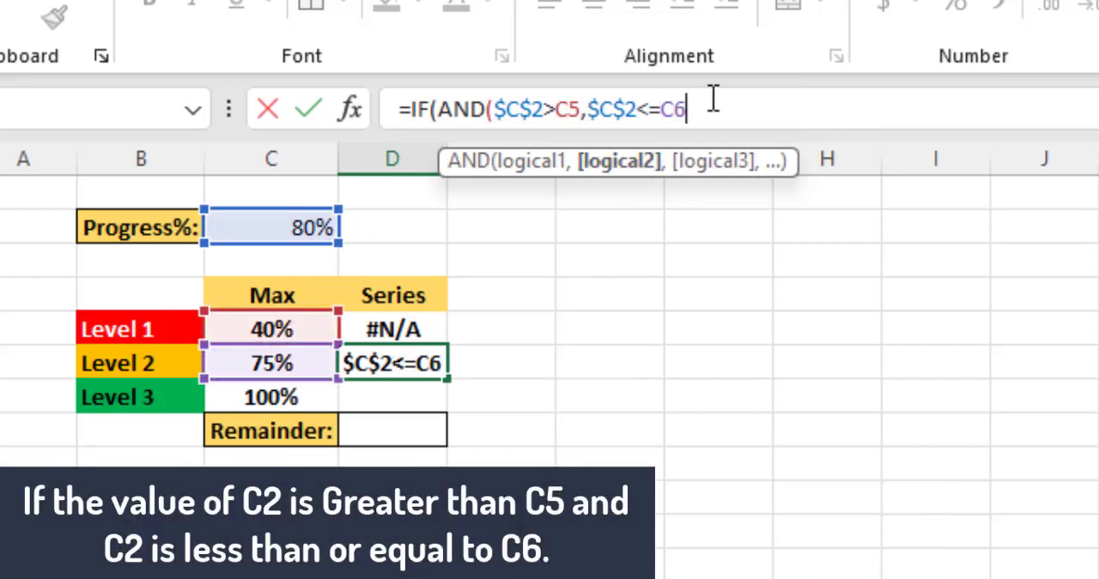
{"action": "type", "text": "),$C$2,NA())"}
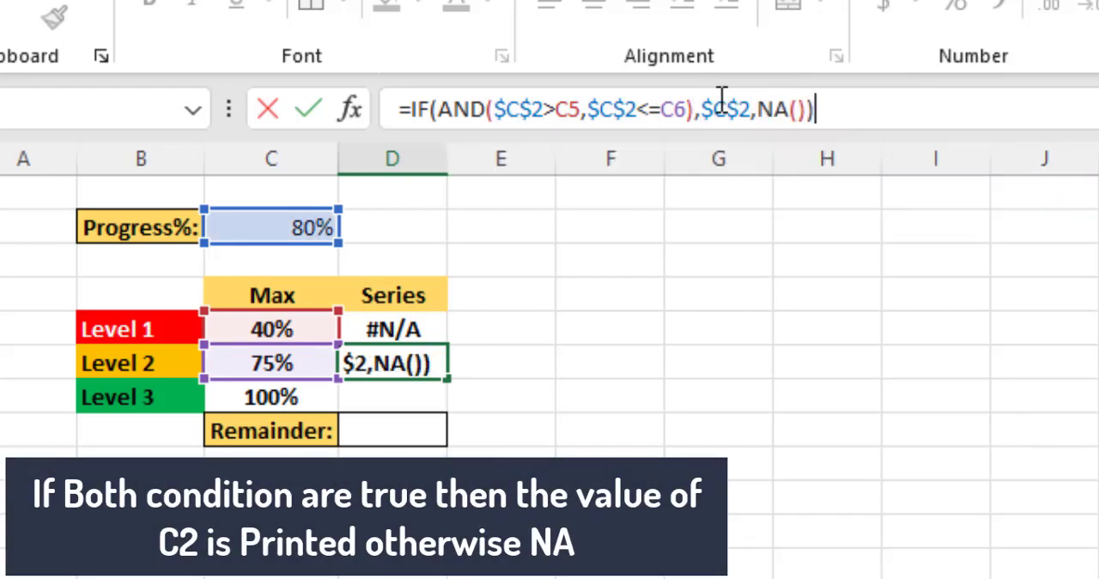
{"action": "key", "text": "Return"}
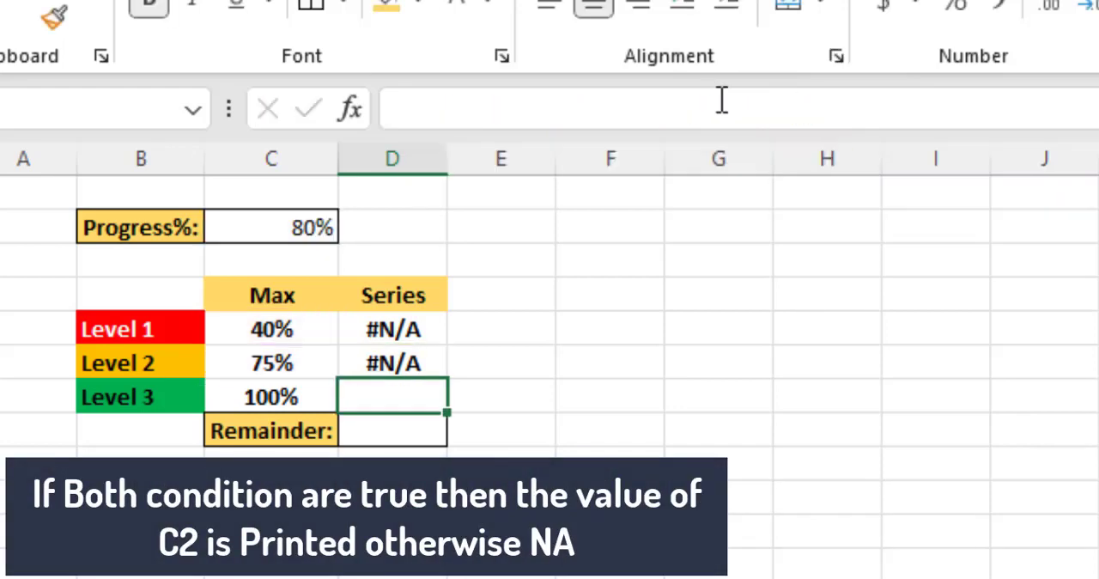
Step: Fill the Level 2 Series formula down to Level 3 and enter =100%-C2 in the Remainder cell
{"action": "left_click", "coordinate": [418, 359]}
{"action": "left_click_drag", "start_coordinate": [444, 386], "coordinate": [446, 418]}
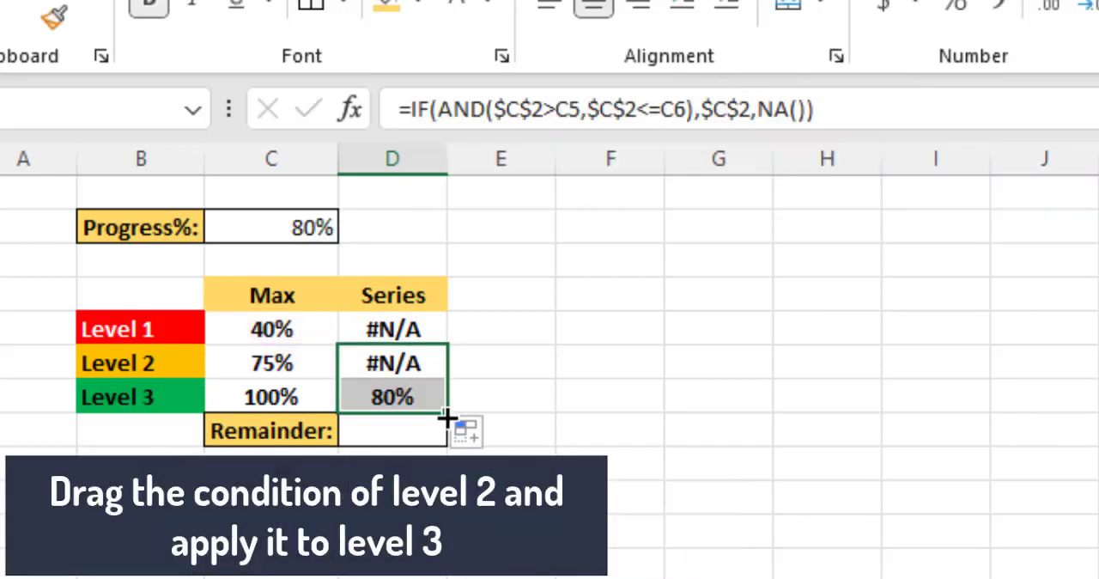
{"action": "left_click", "coordinate": [406, 428]}
{"action": "type", "text": "=100"}
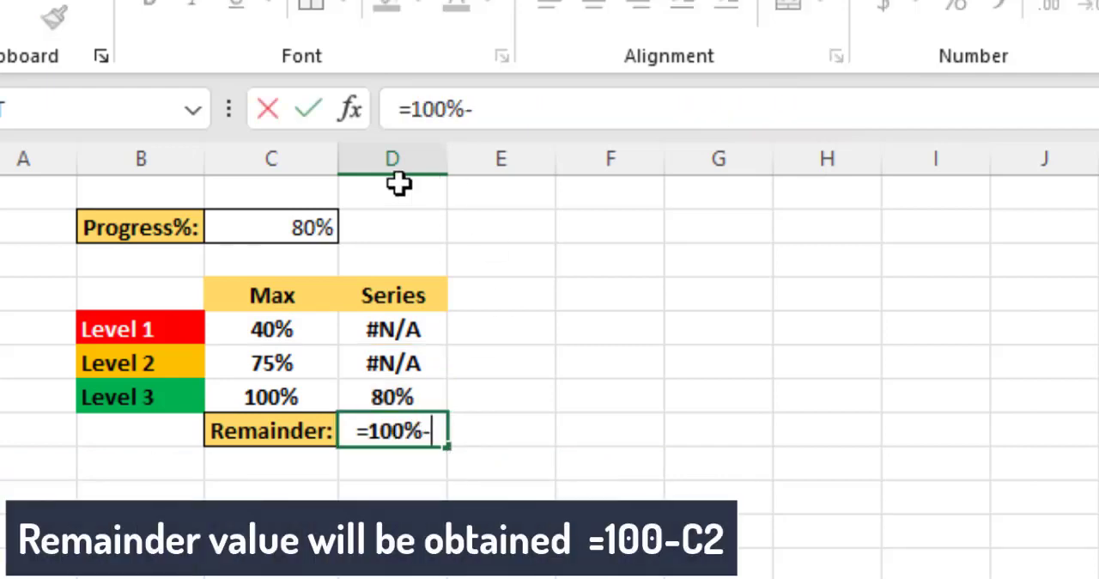
{"action": "type", "text": "%-"}
{"action": "left_click", "coordinate": [308, 226]}
{"action": "key", "text": "Return"}
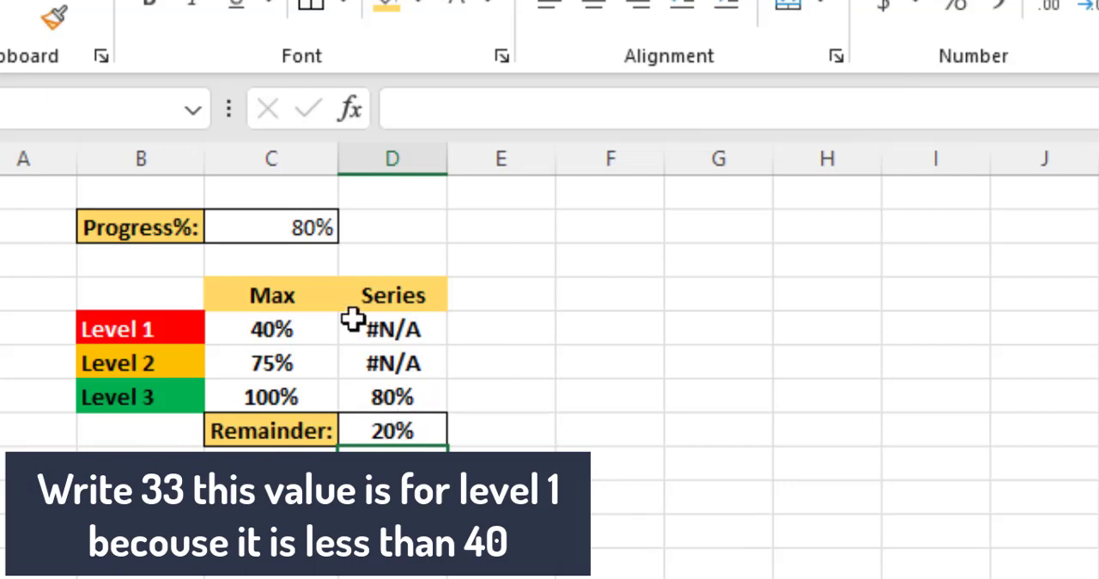
Step: Test the Series formulas with a Progress% value of 33%
{"action": "left_click", "coordinate": [311, 229]}
{"action": "type", "text": "33"}
{"action": "key", "text": "Return"}
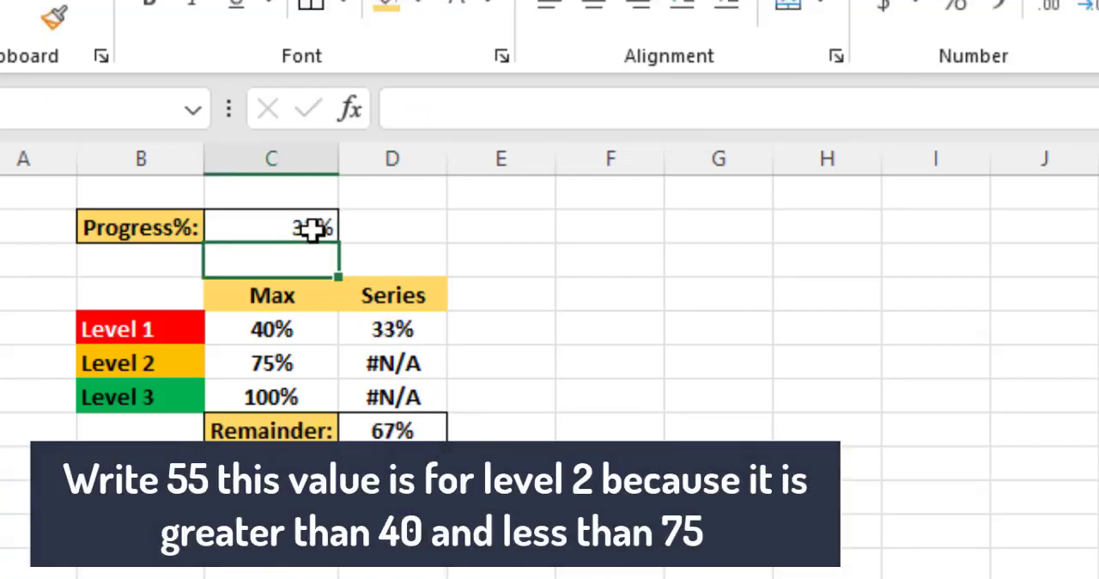
Step: Set the Progress% value in C2 to 55% to check the Level 2 condition
{"action": "left_click", "coordinate": [311, 229]}
{"action": "type", "text": "55"}
{"action": "key", "text": "Return"}
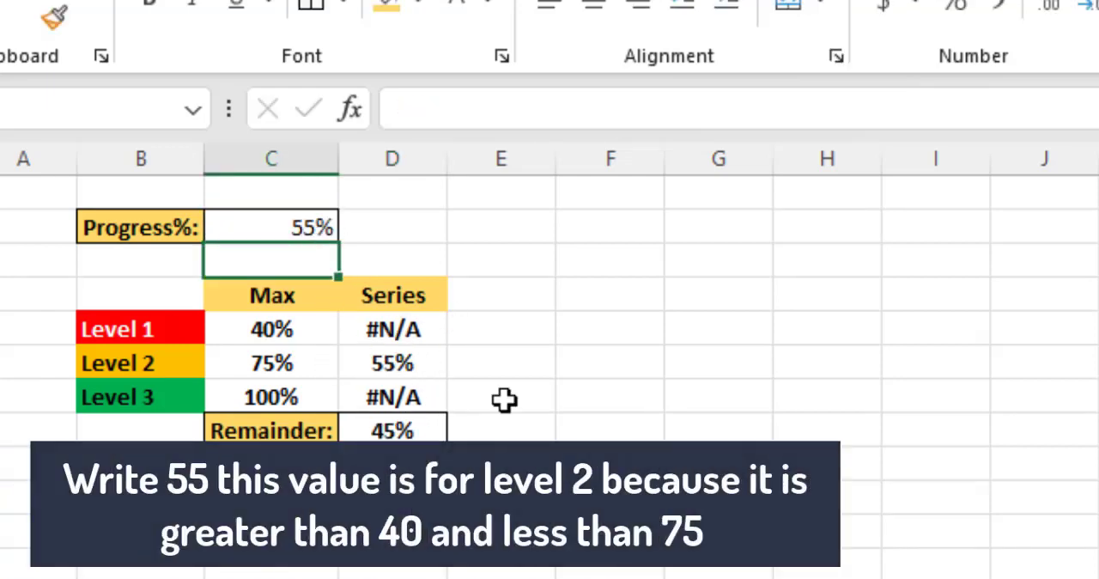
Step: Enter 0, 10 and 20 down column F from F8 and extend the series in steps of 10 past 90
{"action": "left_click", "coordinate": [620, 437]}
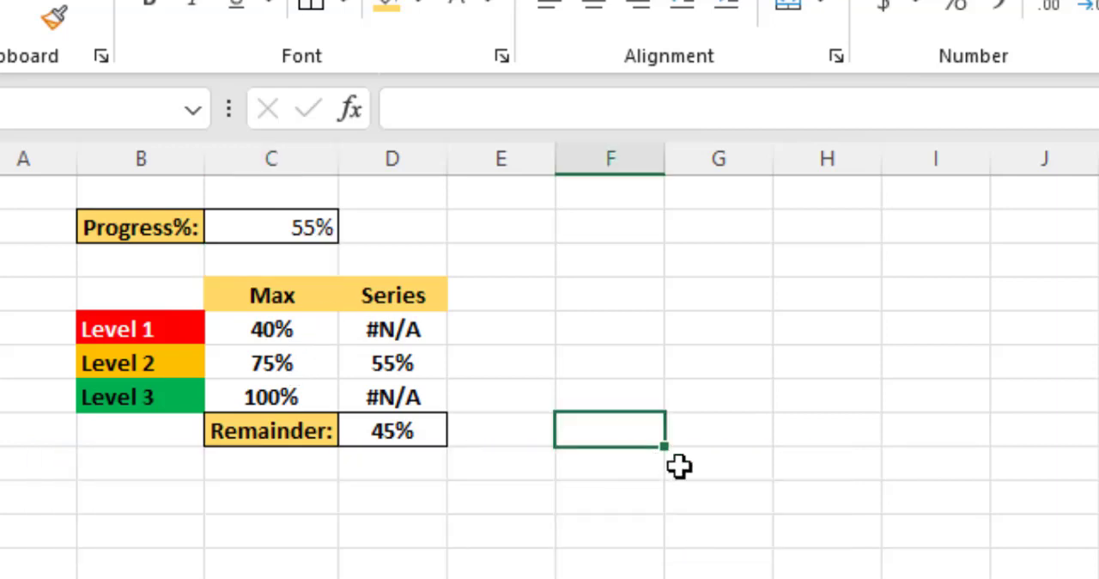
{"action": "type", "text": "0"}
{"action": "key", "text": "Return"}
{"action": "type", "text": "10"}
{"action": "key", "text": "Return"}
{"action": "type", "text": "20"}
{"action": "left_click", "coordinate": [635, 466]}
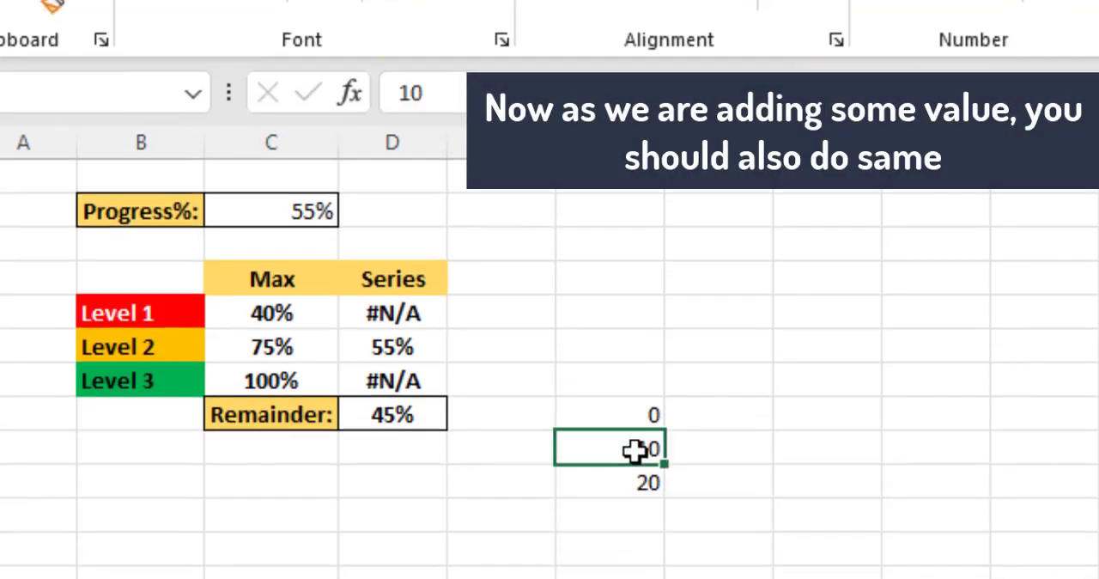
{"action": "left_click_drag", "start_coordinate": [635, 450], "coordinate": [662, 578]}
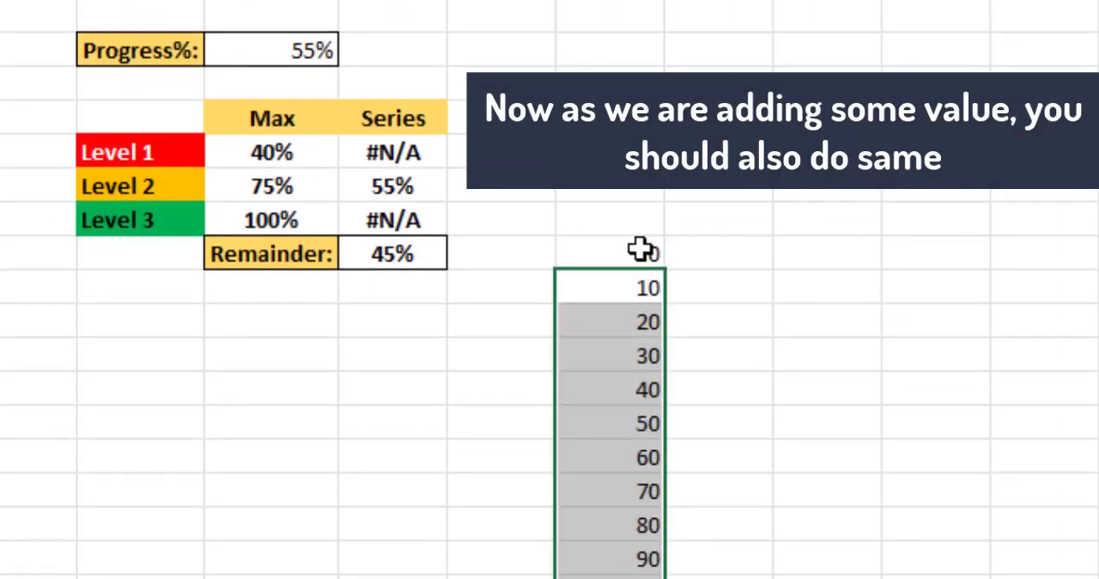
{"action": "left_click", "coordinate": [640, 249]}
Step: Enter the header Level 1 in G7 and fill it across as Level 2 and Level 3 through I7
{"action": "left_click", "coordinate": [742, 251]}
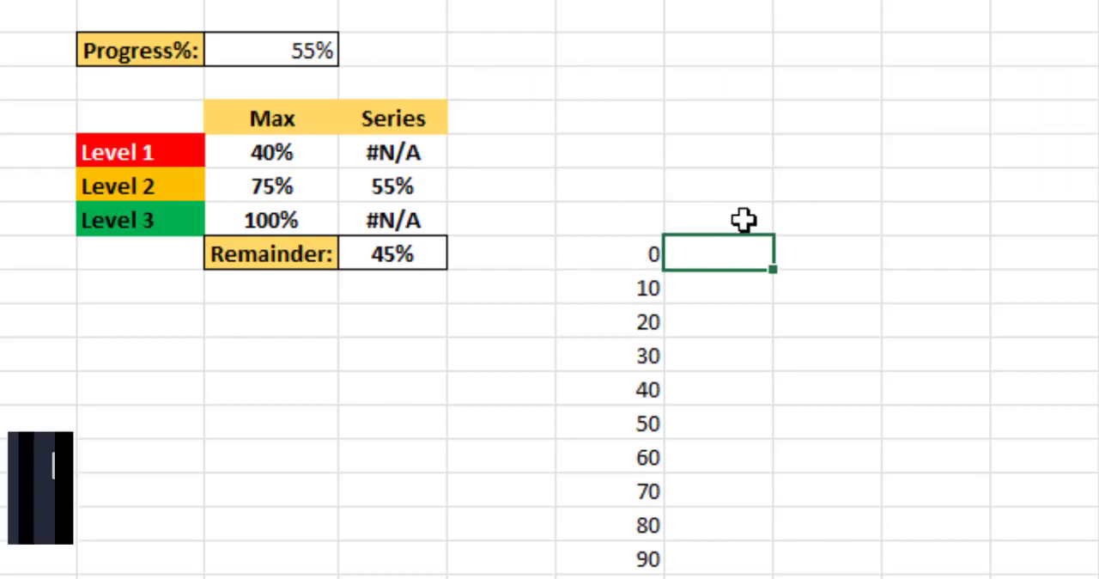
{"action": "left_click", "coordinate": [742, 220]}
{"action": "type", "text": "Level 1"}
{"action": "left_click", "coordinate": [744, 182]}
{"action": "left_click", "coordinate": [744, 218]}
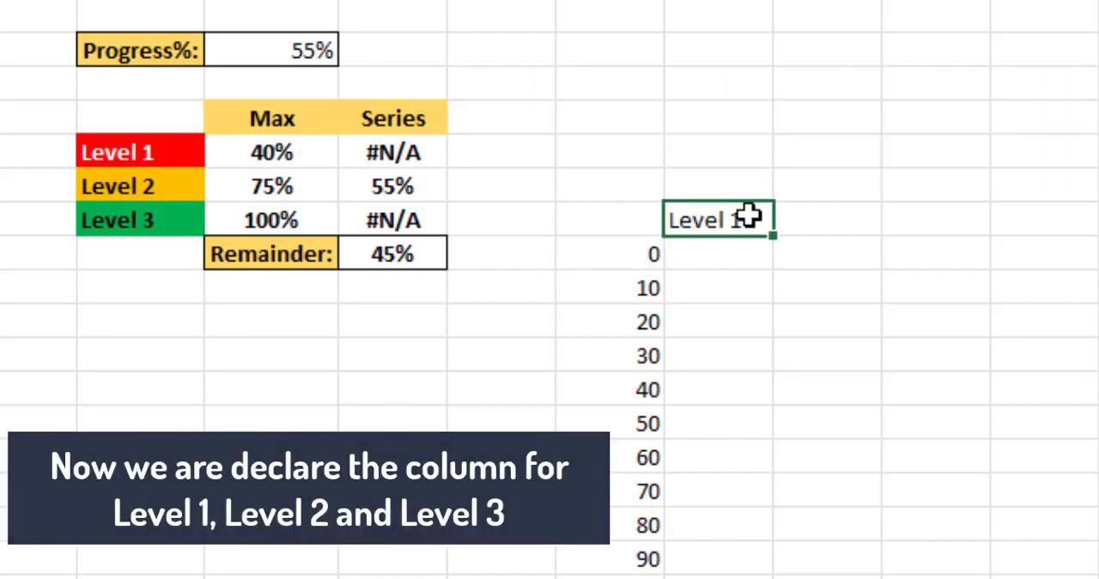
{"action": "left_click_drag", "start_coordinate": [774, 234], "coordinate": [988, 246]}
Step: Start an IF formula in G9 that returns 10 when $C$2 is greater than F9
{"action": "left_click", "coordinate": [730, 260]}
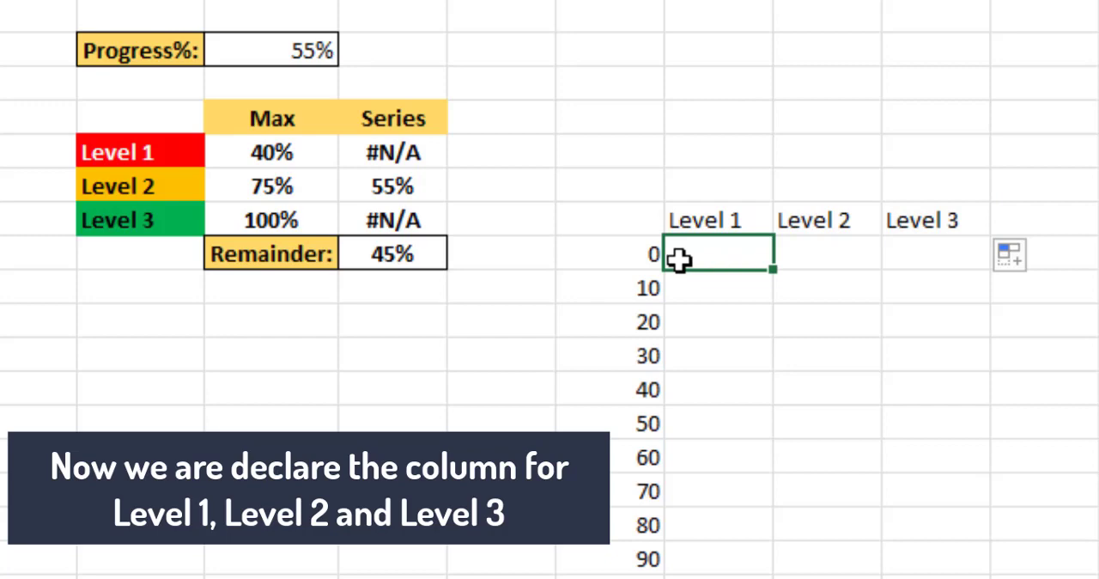
{"action": "left_click", "coordinate": [704, 289]}
{"action": "type", "text": "=IF"}
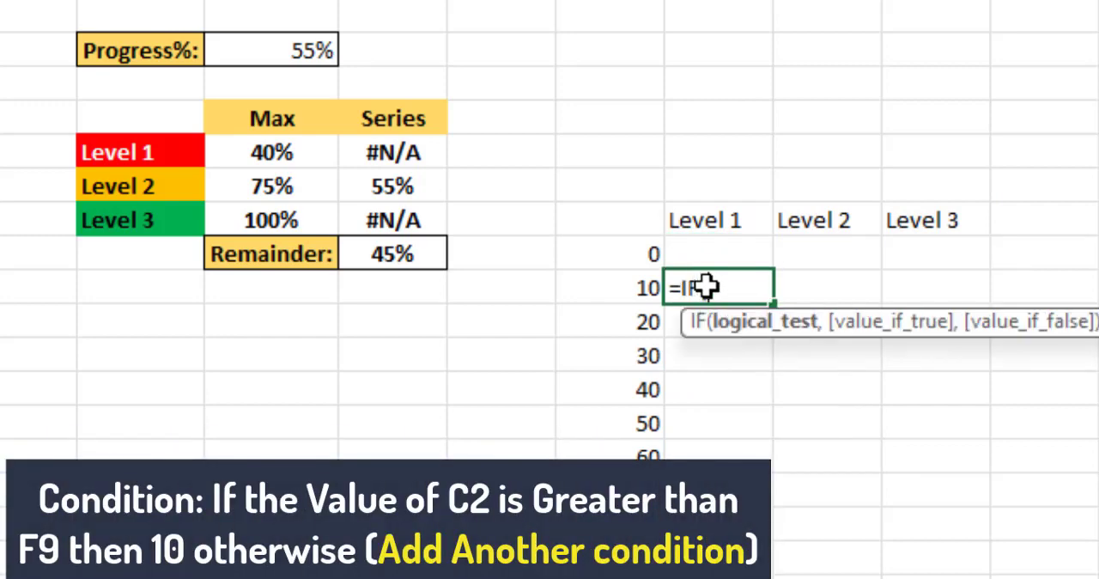
{"action": "type", "text": "($C$2"}
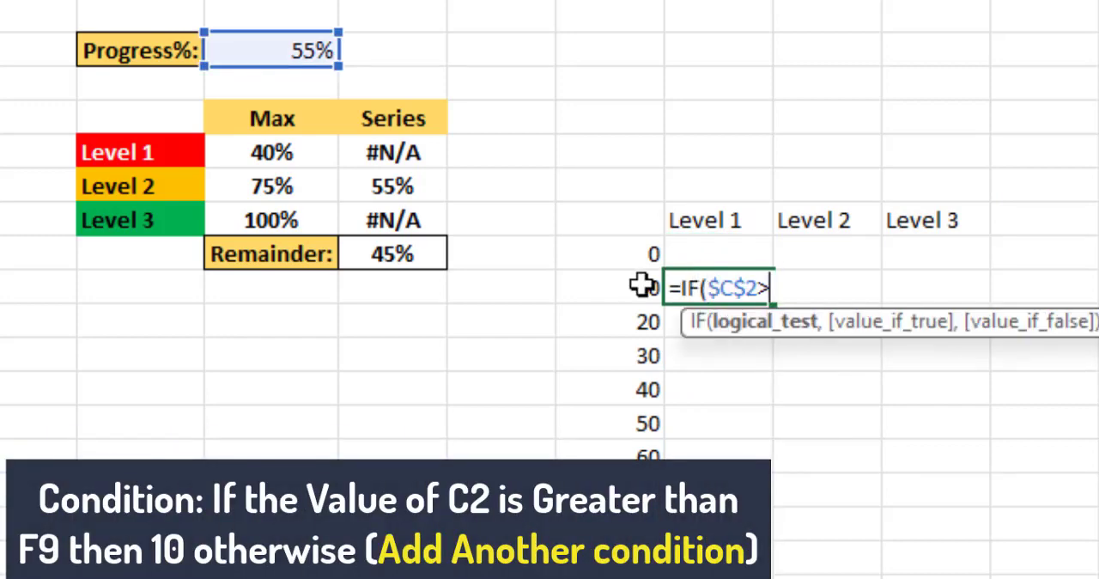
{"action": "type", "text": ">"}
{"action": "left_click", "coordinate": [643, 289]}
{"action": "type", "text": ",10"}
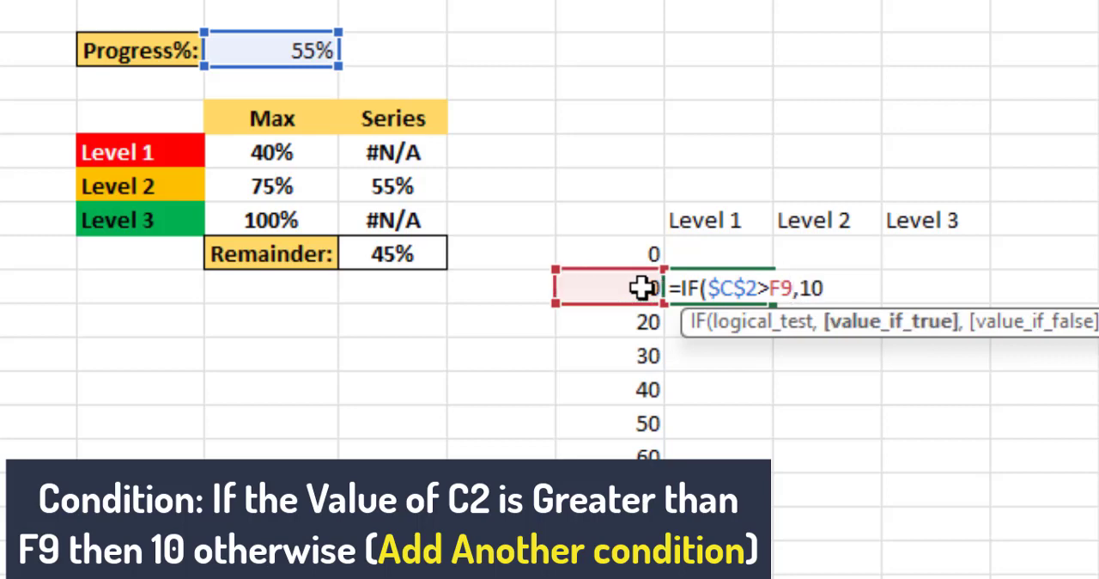
{"action": "type", "text": ",i"}
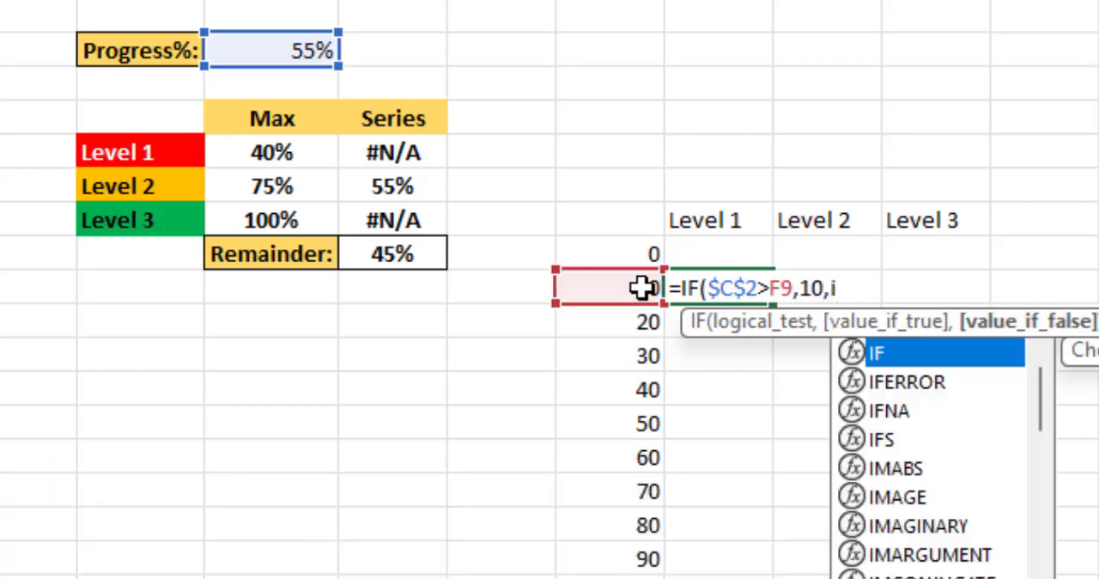
Step: Nest a second IF as the false result in G9 and multiply $C$2 by 100 in the first condition
{"action": "key", "text": "Tab"}
{"action": "left_click", "coordinate": [761, 288]}
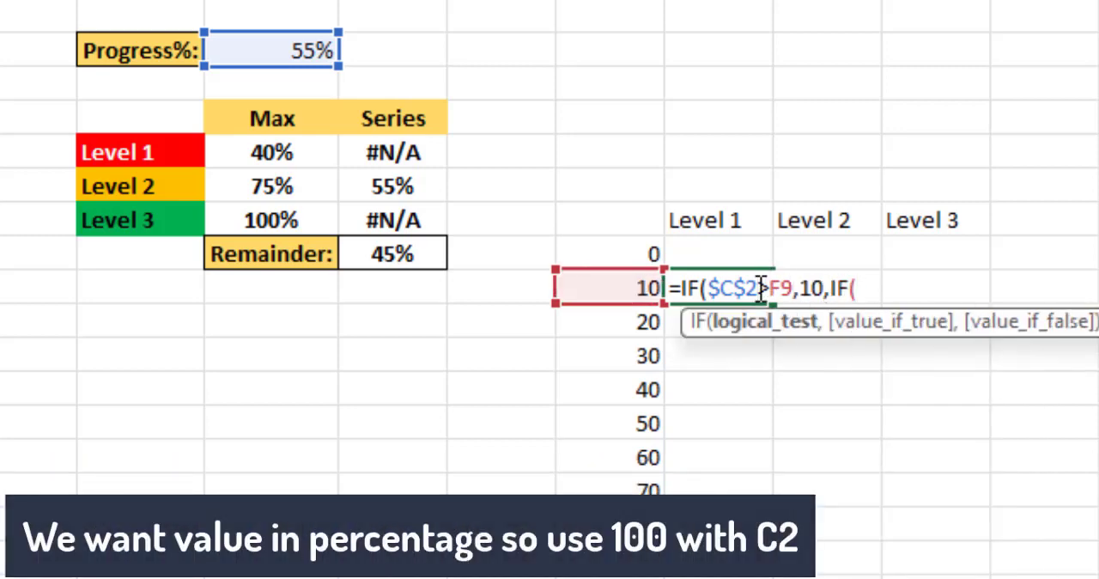
{"action": "type", "text": "*100"}
{"action": "left_click", "coordinate": [930, 289]}
Step: Add an AND test to the nested IF requiring $C$2*100>F8 and $C$2*100<=F9
{"action": "type", "text": "and"}
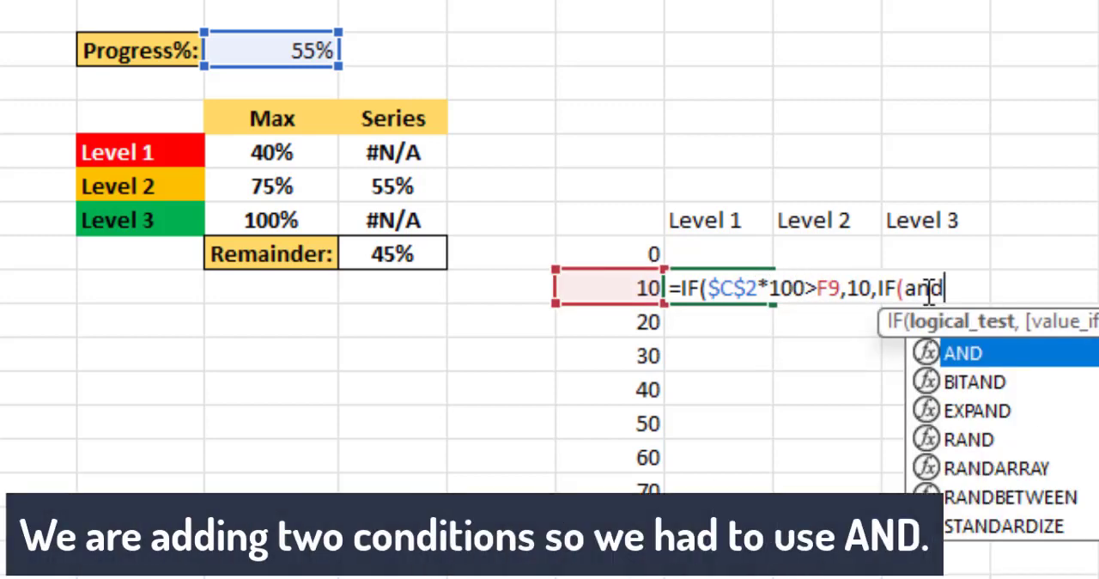
{"action": "key", "text": "Tab"}
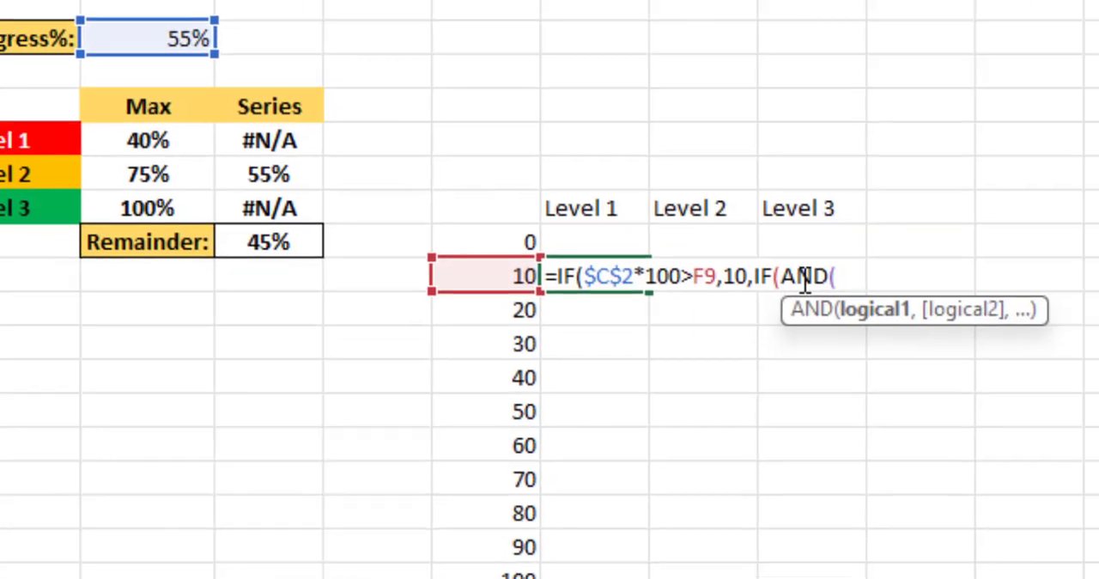
{"action": "type", "text": "$C$2*100"}
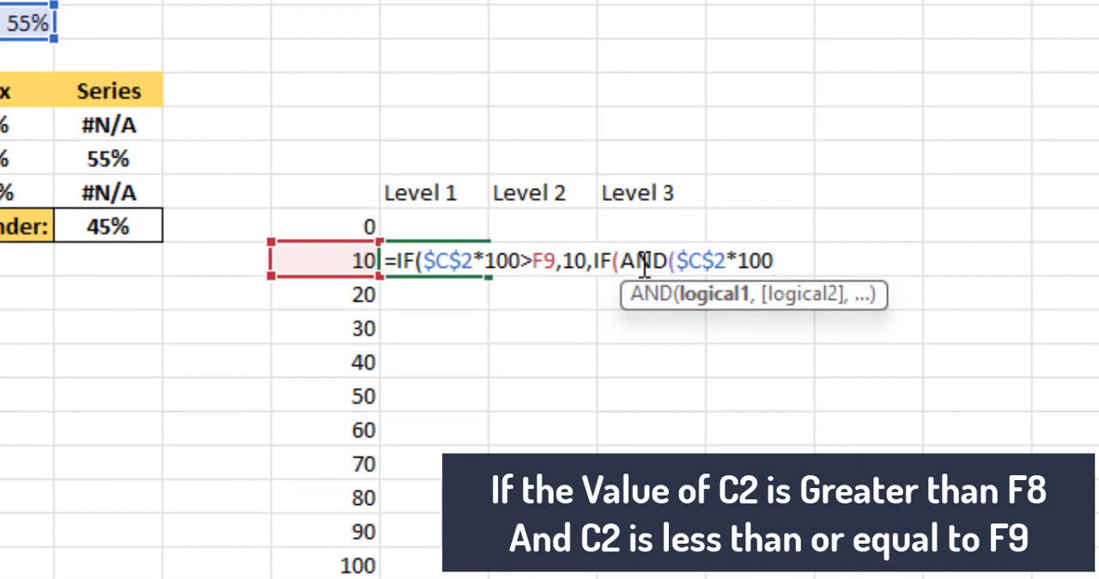
{"action": "type", "text": ">"}
{"action": "left_click", "coordinate": [360, 226]}
{"action": "type", "text": ","}
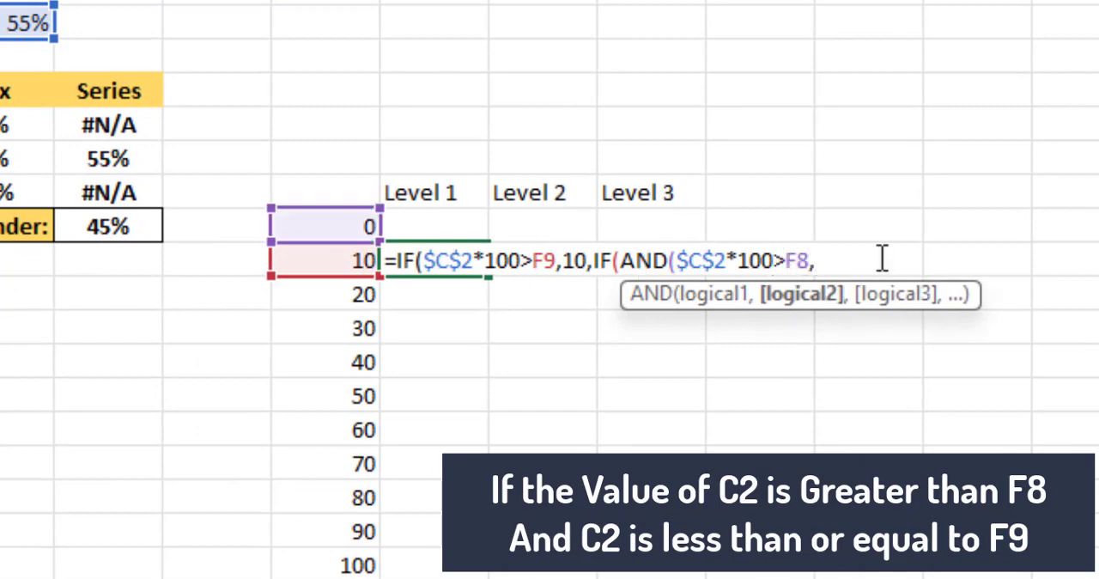
{"action": "type", "text": "$C$2*100"}
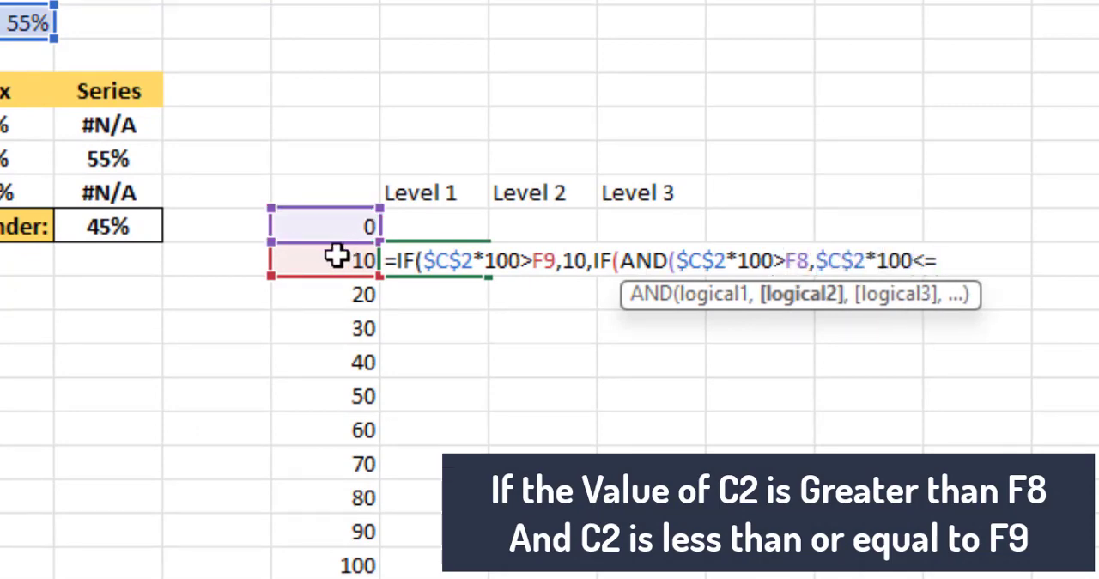
{"action": "type", "text": "<="}
{"action": "left_click", "coordinate": [335, 256]}
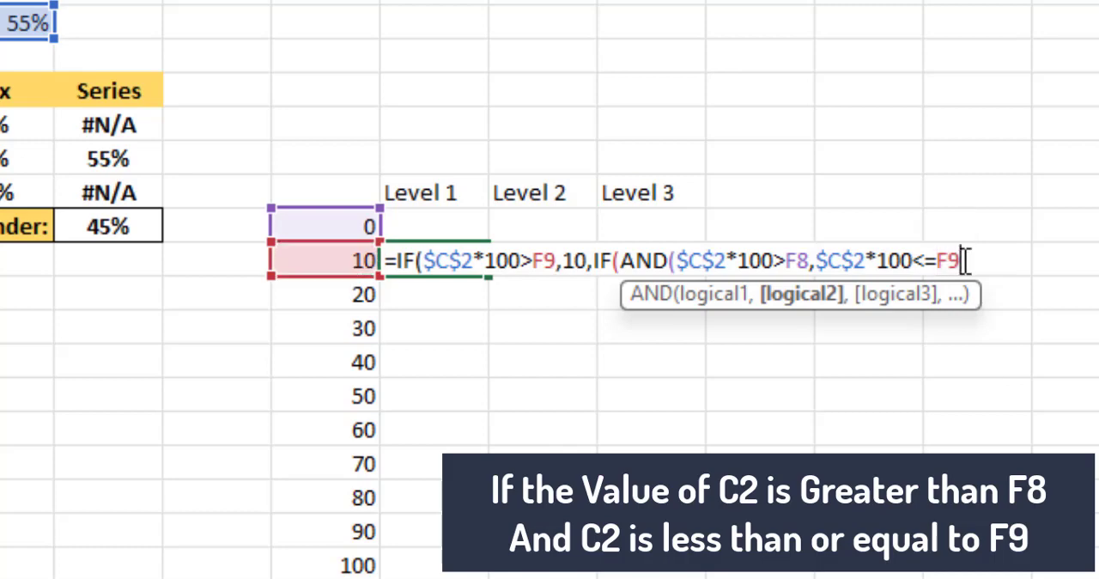
Step: Make the nested IF return $C$2*100-F8 when true and an empty string otherwise, closing both IFs
{"action": "type", "text": "),$C$2*100-"}
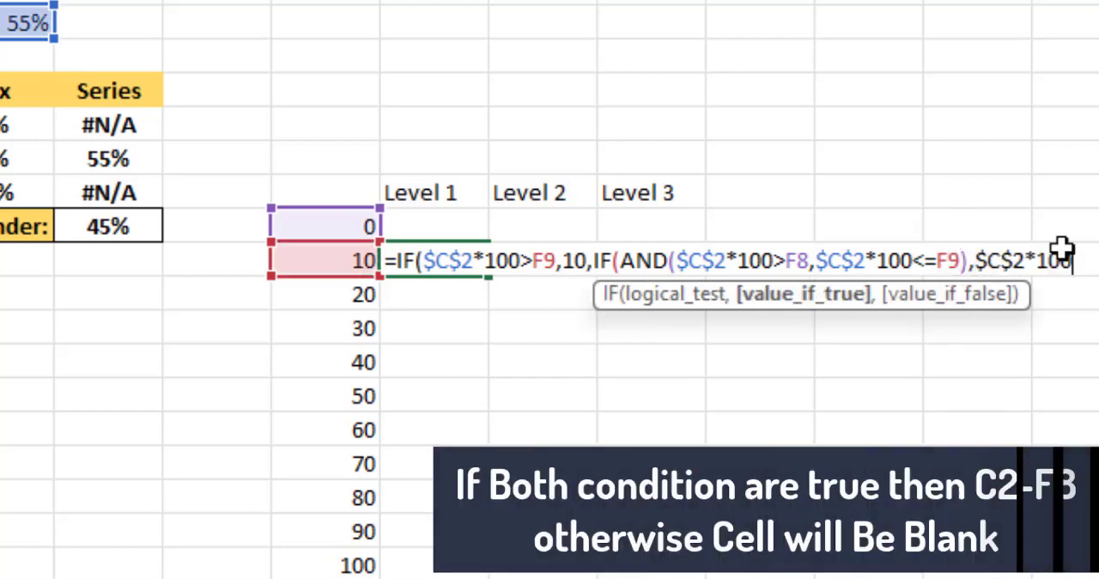
{"action": "left_click", "coordinate": [331, 227]}
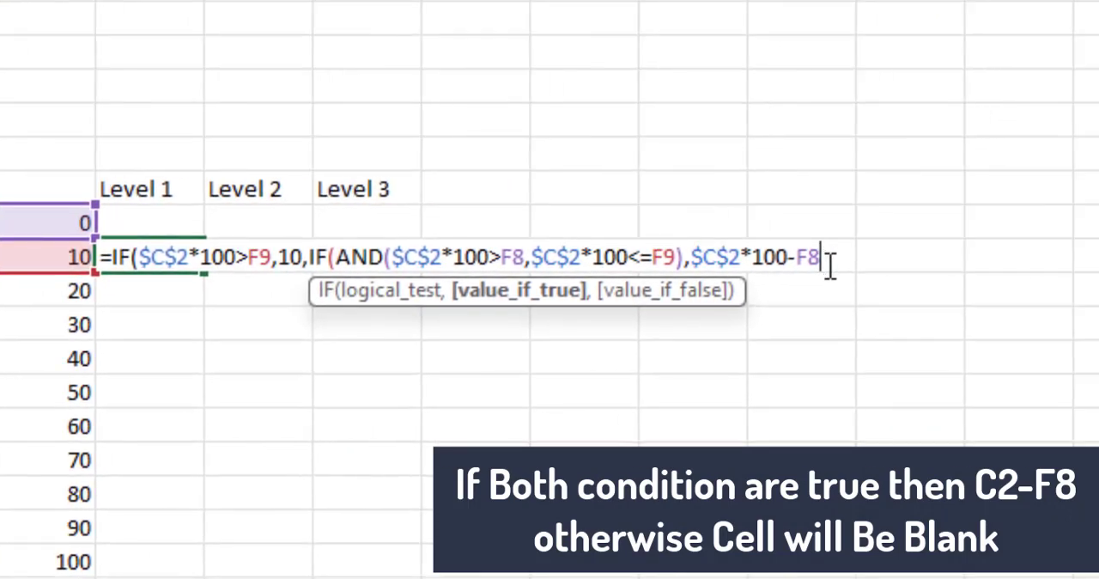
{"action": "type", "text": ","}
{"action": "type", "text": "\"\"))"}
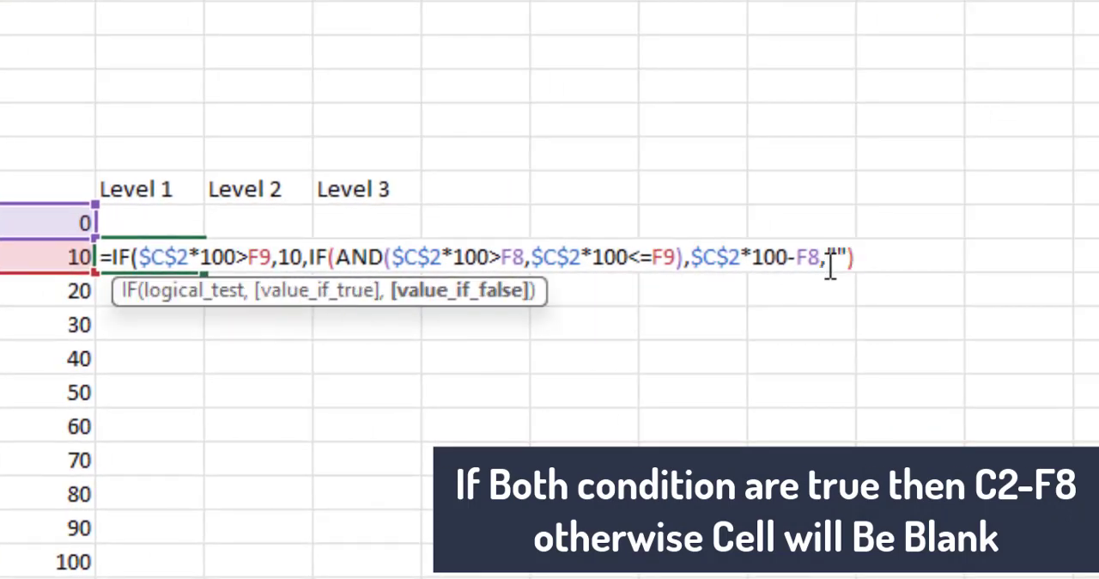
Step: Wrap the whole G9 formula in IFERROR with an empty string as the error value and enter it
{"action": "left_click", "coordinate": [115, 262]}
{"action": "type", "text": "IF"}
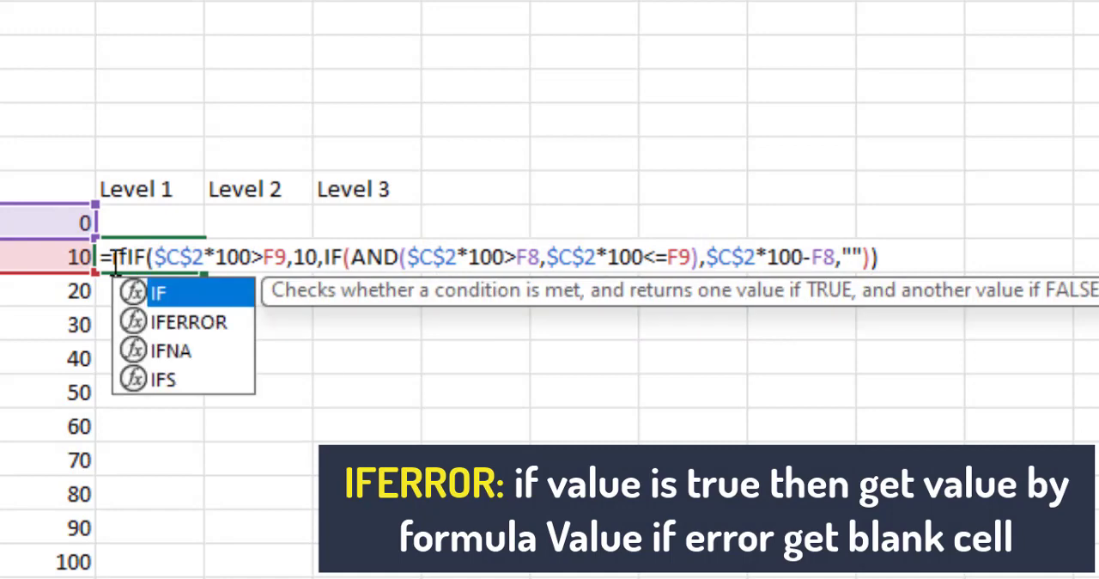
{"action": "key", "text": "Down"}
{"action": "key", "text": "Tab"}
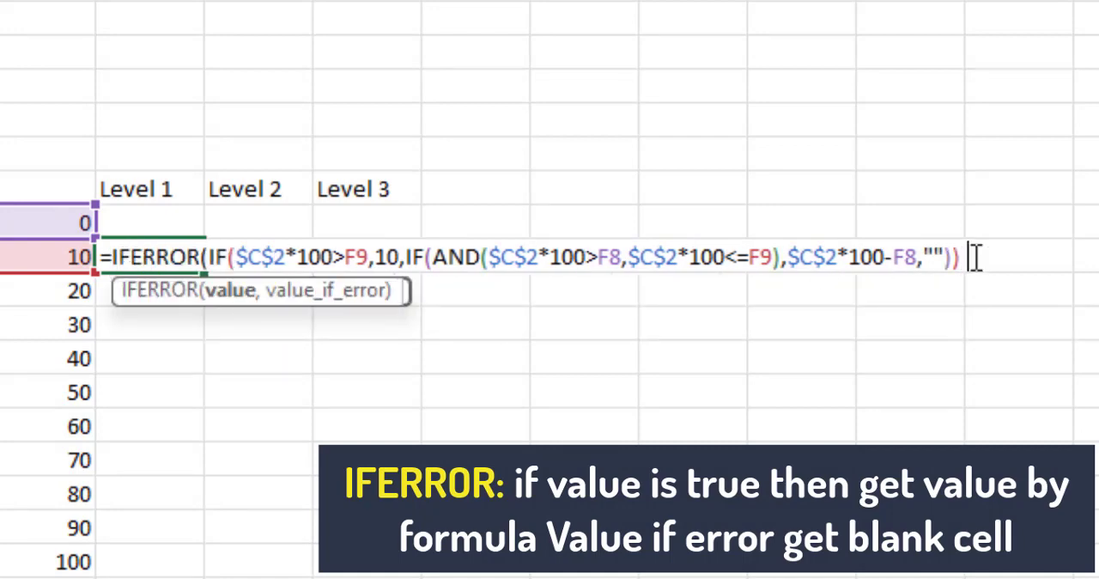
{"action": "type", "text": ","}
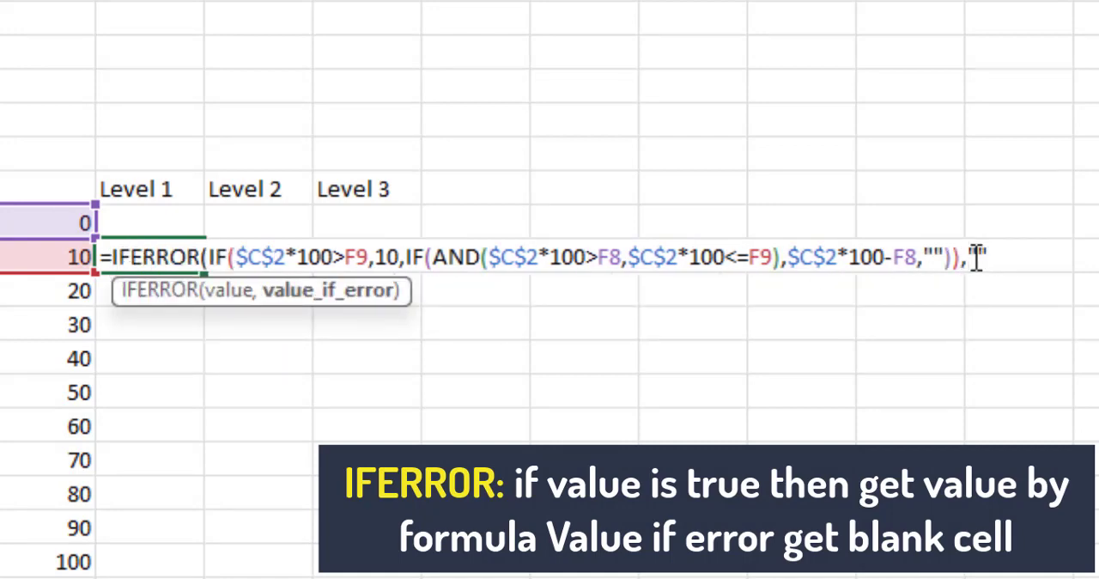
{"action": "type", "text": "\"\")"}
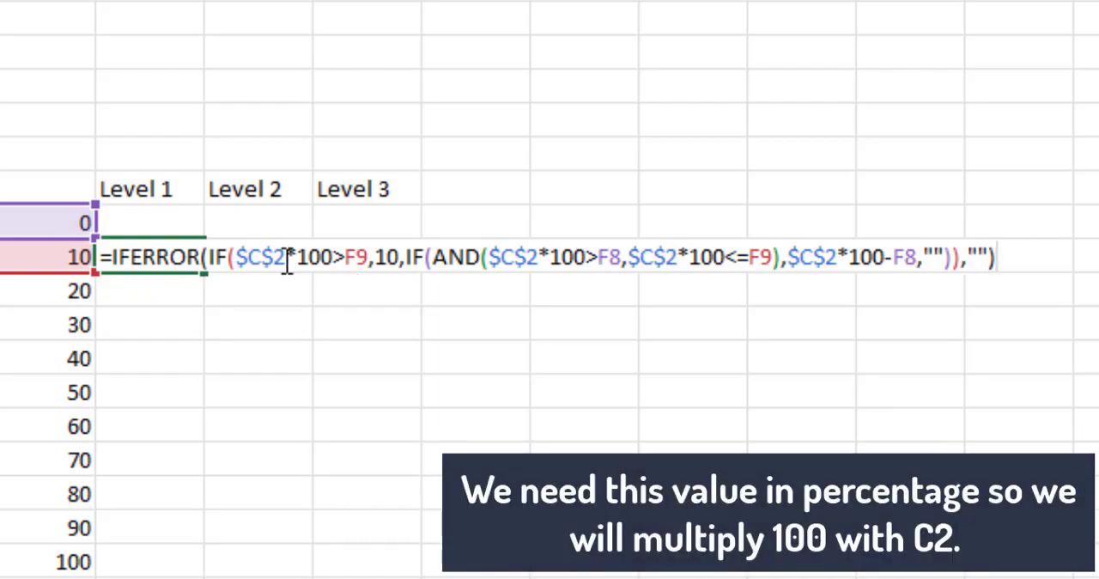
{"action": "key", "text": "Return"}
Step: Copy the G9 formula text unchanged into H9 for Level 2 and I9 for Level 3
{"action": "left_click", "coordinate": [184, 258]}
{"action": "left_click_drag", "start_coordinate": [60, 73], "coordinate": [832, 73]}
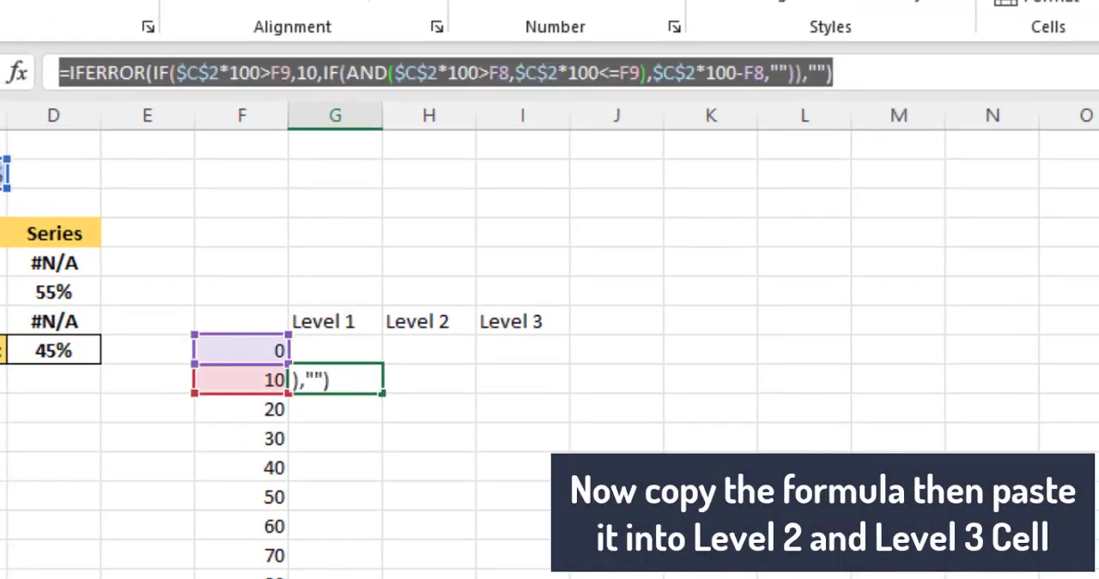
{"action": "key", "text": "ctrl+c"}
{"action": "left_click", "coordinate": [424, 373]}
{"action": "left_click", "coordinate": [474, 65]}
{"action": "key", "text": "ctrl+v"}
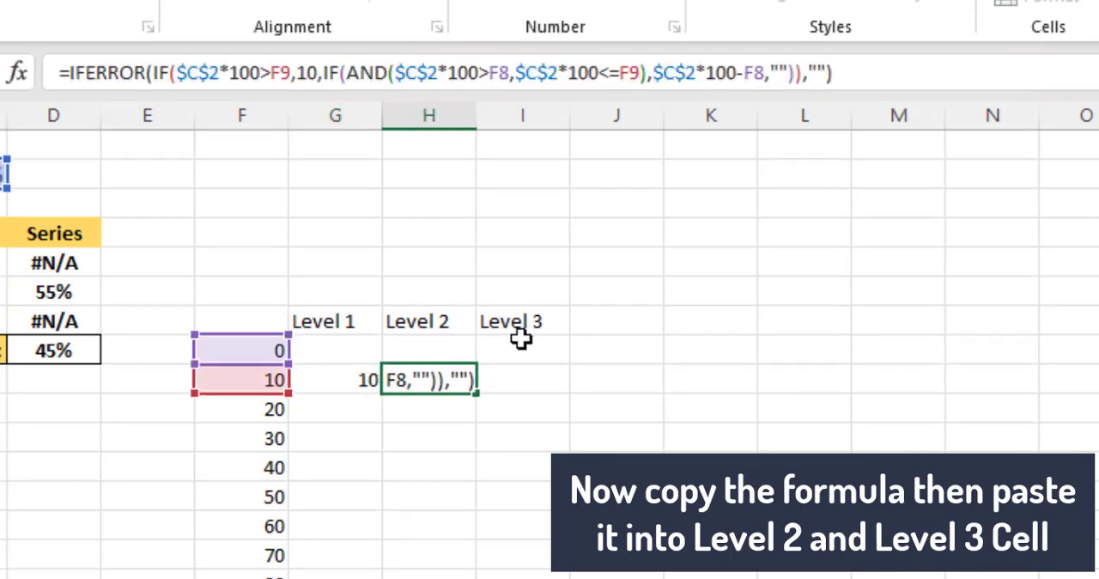
{"action": "key", "text": "Tab"}
{"action": "left_click", "coordinate": [530, 65]}
{"action": "key", "text": "ctrl+v"}
{"action": "key", "text": "Return"}
Step: Fill the Level 1, Level 2 and Level 3 formulas from row 9 down to the 100 row
{"action": "left_click", "coordinate": [370, 380]}
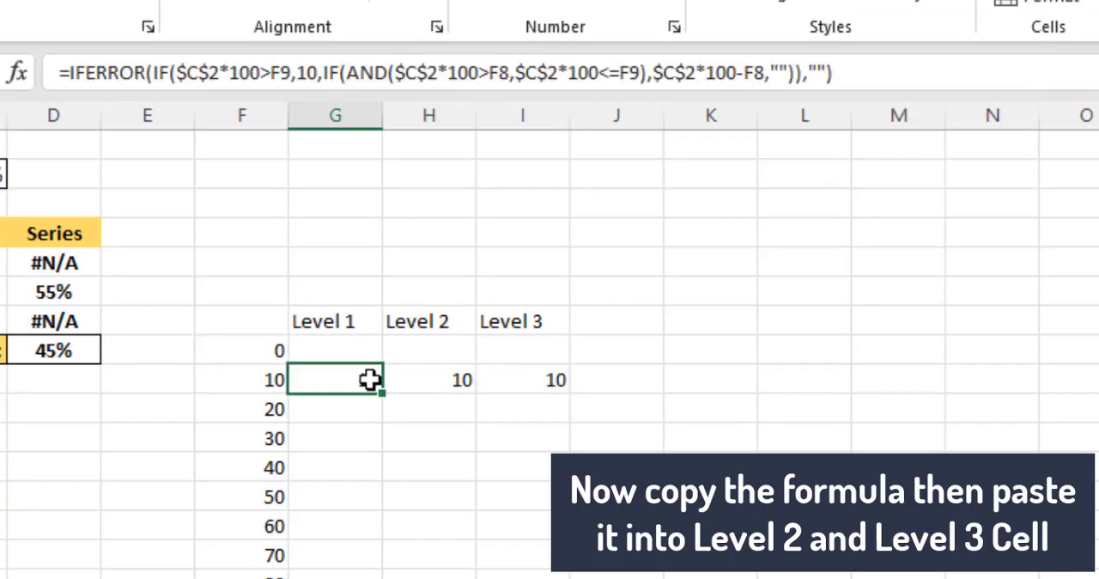
{"action": "left_click_drag", "start_coordinate": [383, 393], "coordinate": [369, 578]}
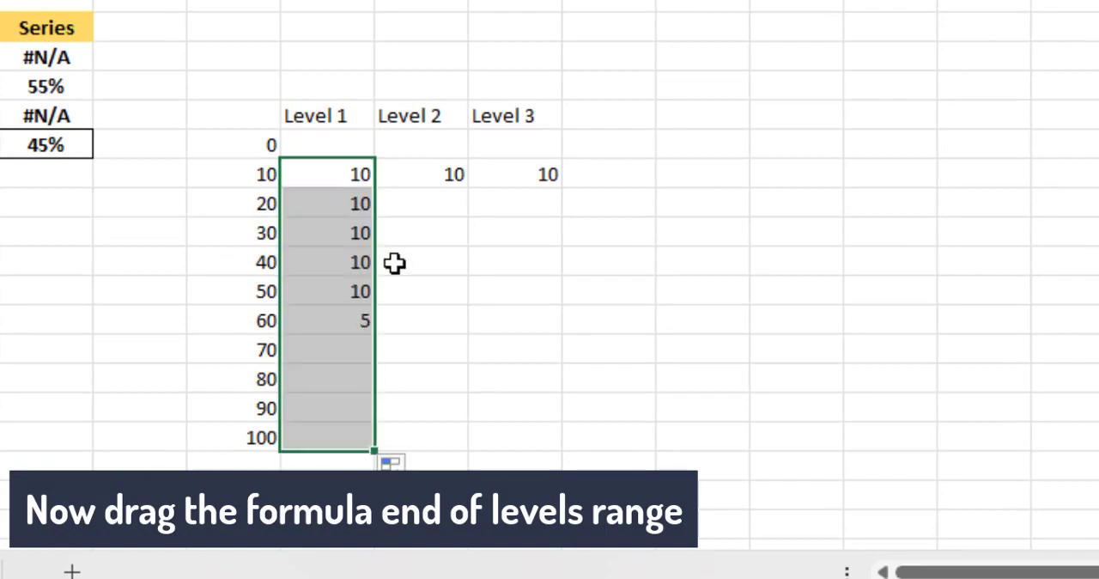
{"action": "left_click", "coordinate": [461, 172]}
{"action": "left_click_drag", "start_coordinate": [341, 176], "coordinate": [536, 450]}
Step: Replace every $C$2 reference with $D$5 in the Level 1 column formulas
{"action": "left_click", "coordinate": [342, 176]}
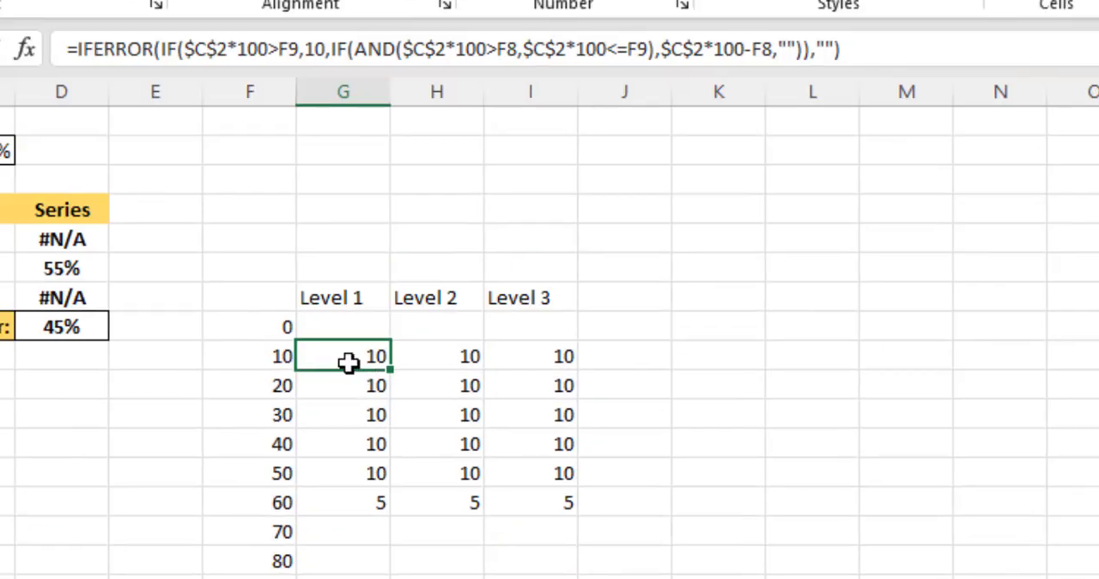
{"action": "key", "text": "ctrl+h"}
{"action": "type", "text": "$C$2"}
{"action": "key", "text": "Tab"}
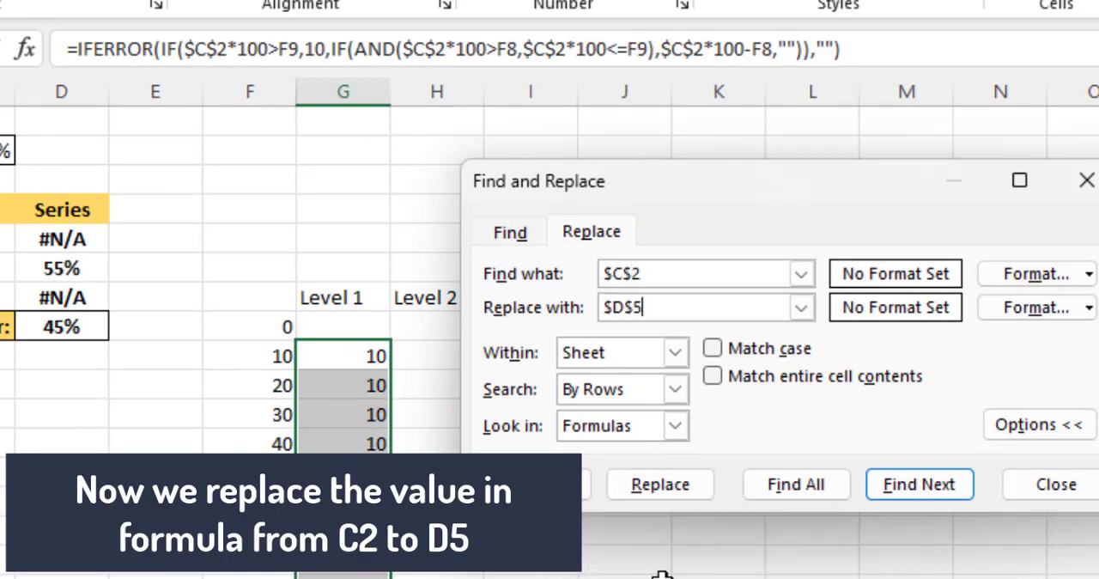
{"action": "left_click", "coordinate": [528, 484]}
{"action": "left_click", "coordinate": [1078, 182]}
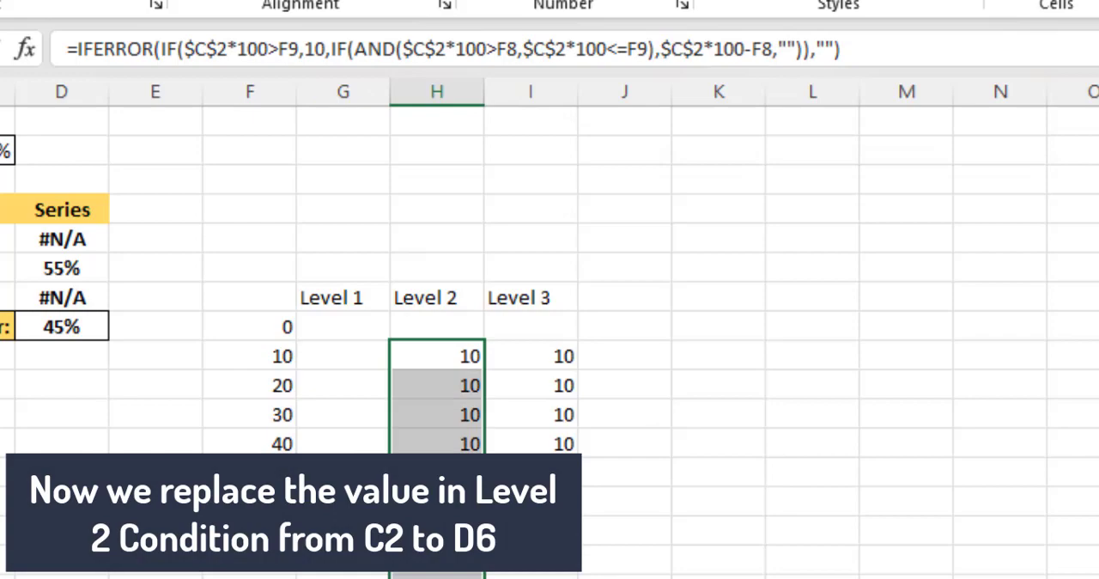
Step: Replace every $C$2 reference with $D$6 in the Level 2 column formulas
{"action": "key", "text": "ctrl+h"}
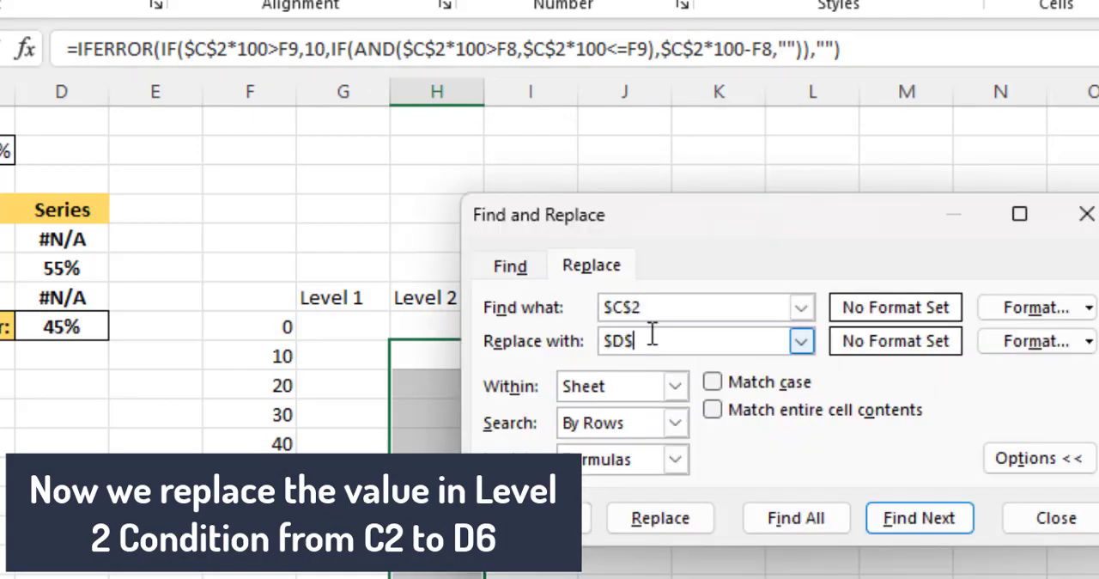
{"action": "left_click", "coordinate": [532, 518]}
{"action": "left_click", "coordinate": [637, 376]}
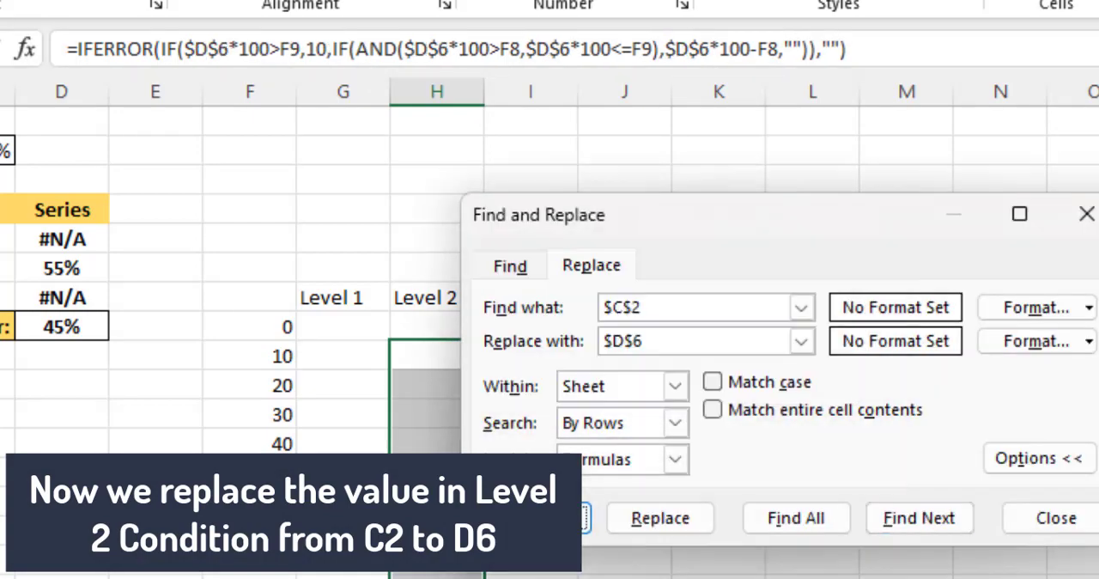
{"action": "left_click", "coordinate": [1086, 214]}
Step: Replace every $C$2 reference with $D$7 in the Level 3 column formulas
{"action": "left_click_drag", "start_coordinate": [520, 356], "coordinate": [520, 571]}
{"action": "key", "text": "ctrl+h"}
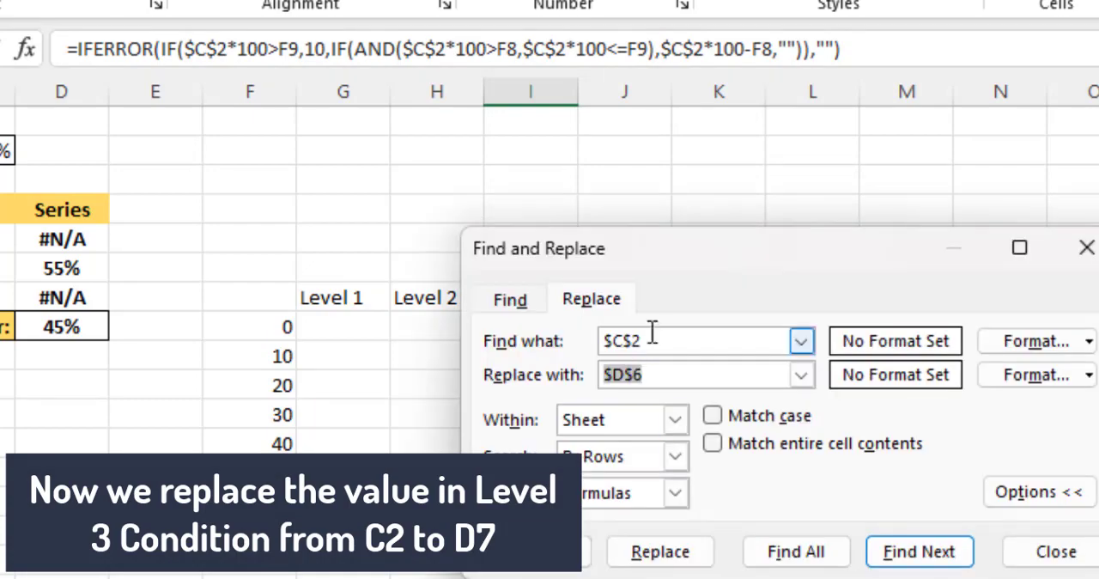
{"action": "left_click", "coordinate": [656, 372]}
{"action": "type", "text": "7"}
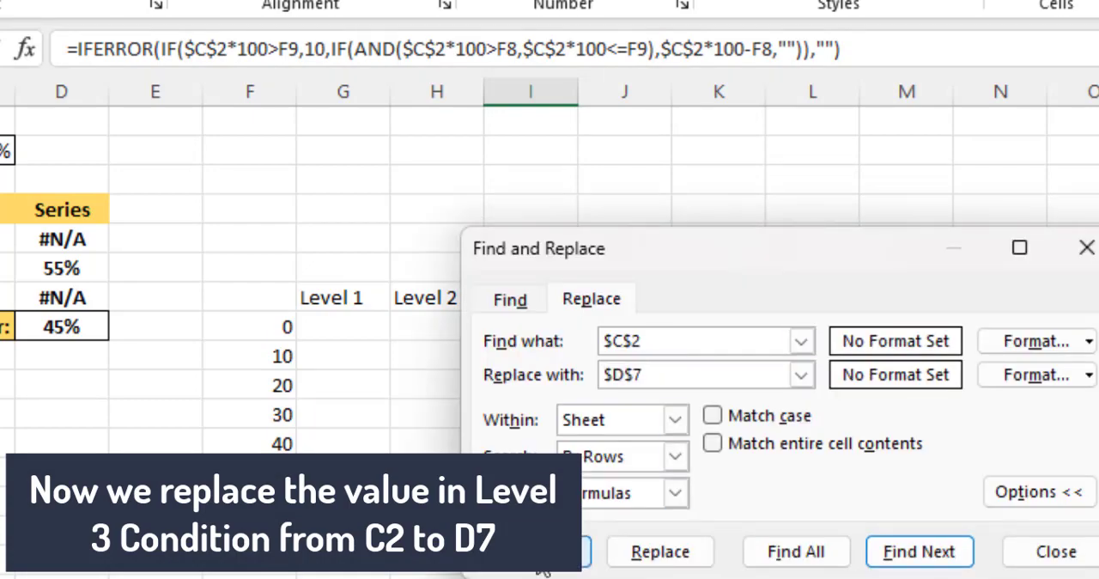
{"action": "left_click", "coordinate": [533, 552]}
{"action": "left_click", "coordinate": [653, 384]}
{"action": "left_click", "coordinate": [1084, 247]}
Step: Test the level columns with Progress% values of 35% and 65% in C2
{"action": "left_click", "coordinate": [363, 368]}
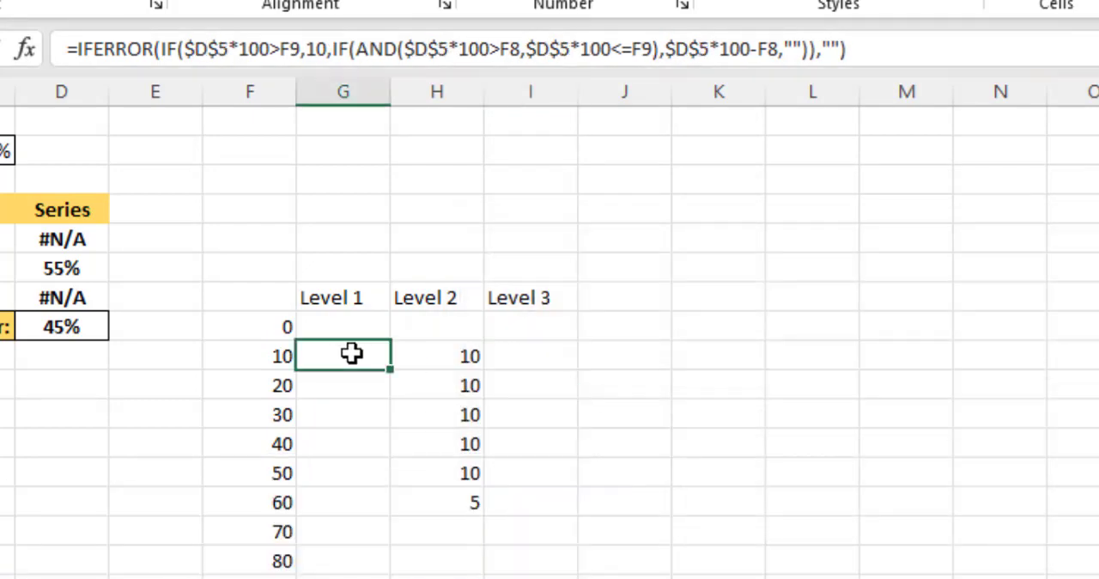
{"action": "left_click", "coordinate": [241, 180]}
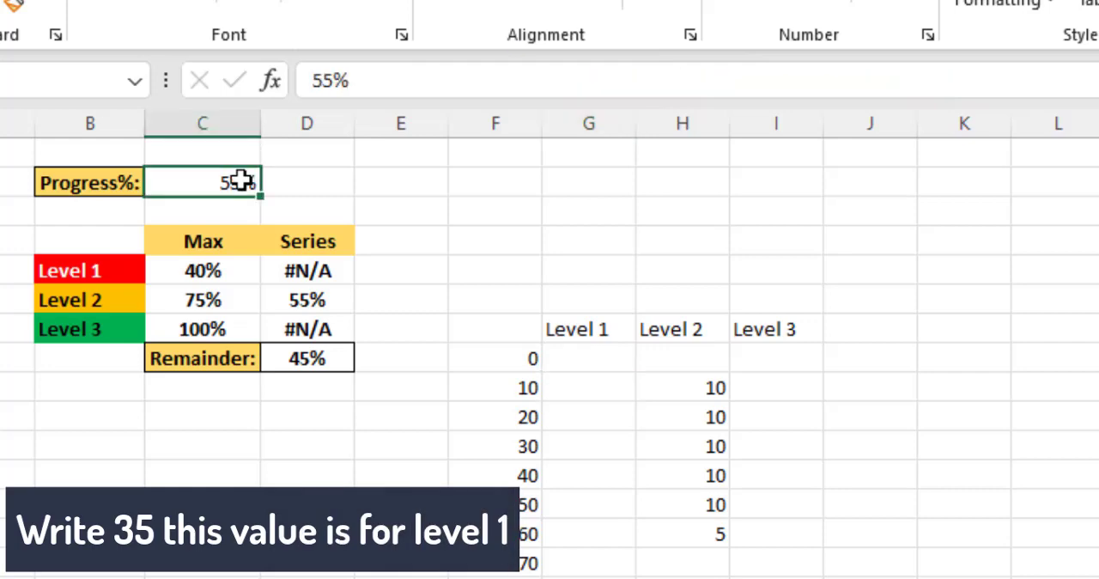
{"action": "type", "text": "35"}
{"action": "key", "text": "Return"}
{"action": "left_click", "coordinate": [245, 182]}
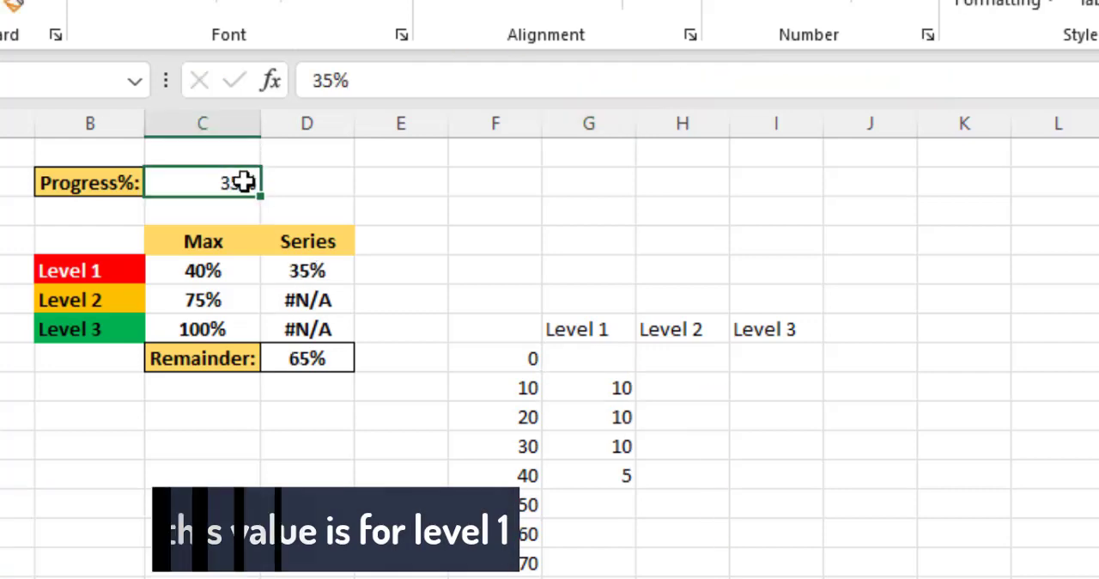
{"action": "type", "text": "65"}
{"action": "key", "text": "Return"}
Step: Set the Progress% value in C2 to 80% to check the Level 3 column
{"action": "left_click", "coordinate": [245, 181]}
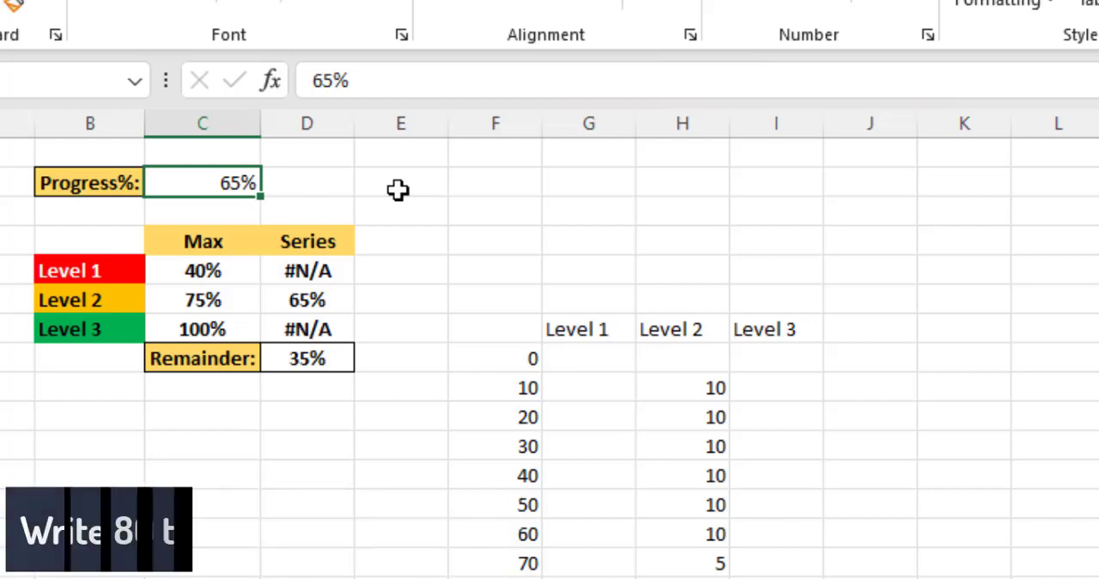
{"action": "type", "text": "80"}
{"action": "key", "text": "Return"}
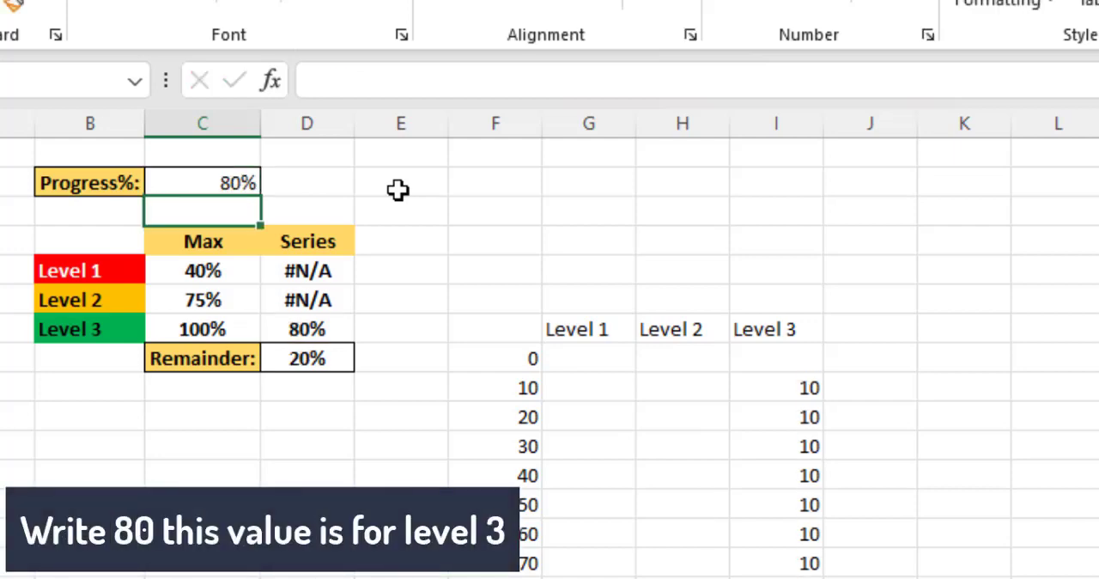
Step: Inspect which Series cell the first formula in each of the Level 1, Level 2 and Level 3 columns references
{"action": "left_click", "coordinate": [603, 387]}
{"action": "left_click", "coordinate": [564, 81]}
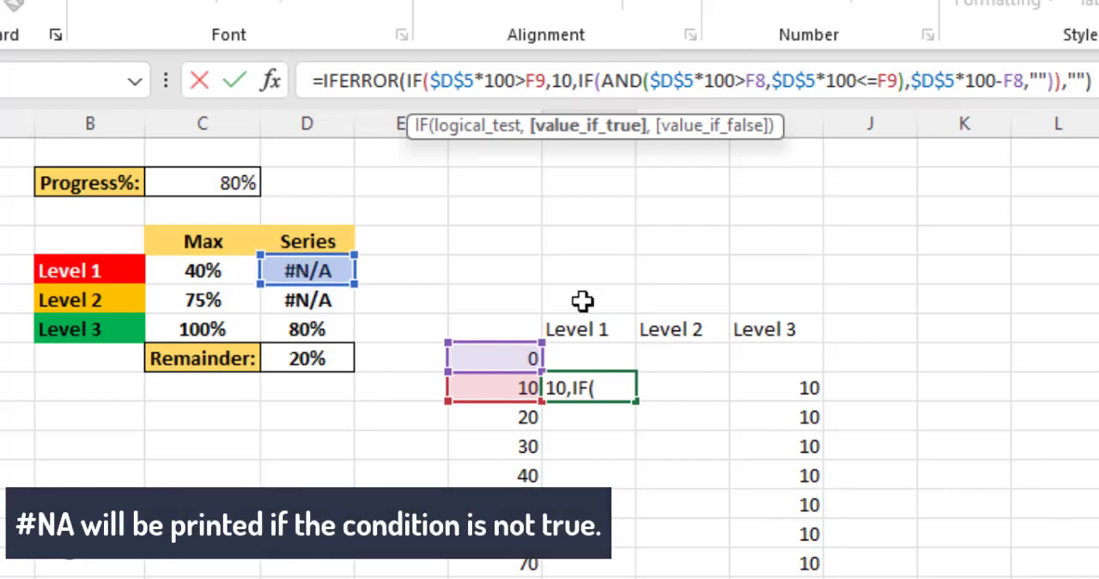
{"action": "key", "text": "Return"}
{"action": "left_click", "coordinate": [667, 389]}
{"action": "left_click", "coordinate": [475, 81]}
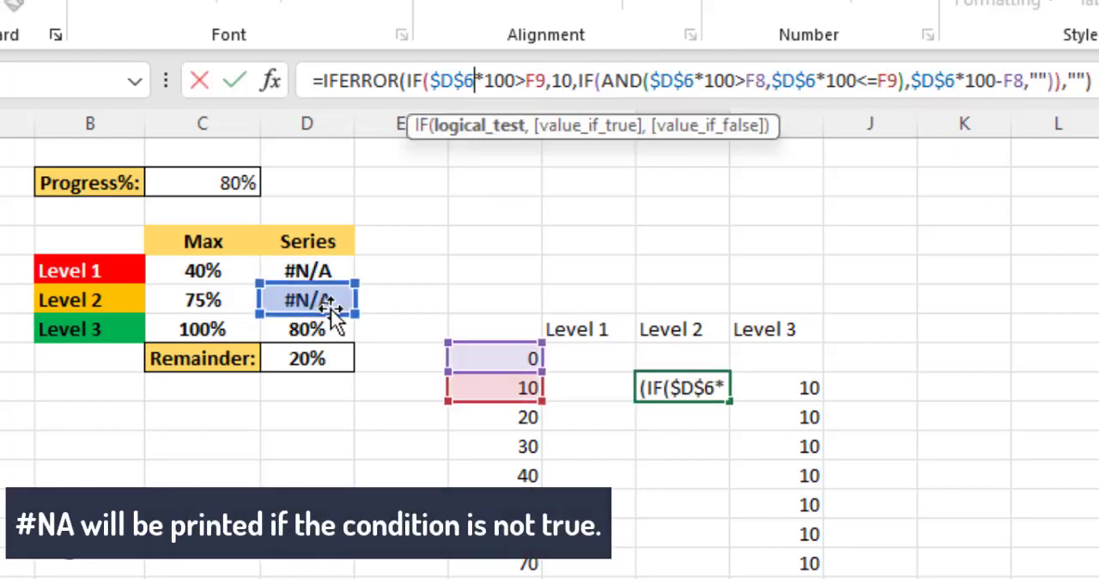
{"action": "key", "text": "Return"}
{"action": "left_click", "coordinate": [769, 388]}
{"action": "left_click", "coordinate": [556, 81]}
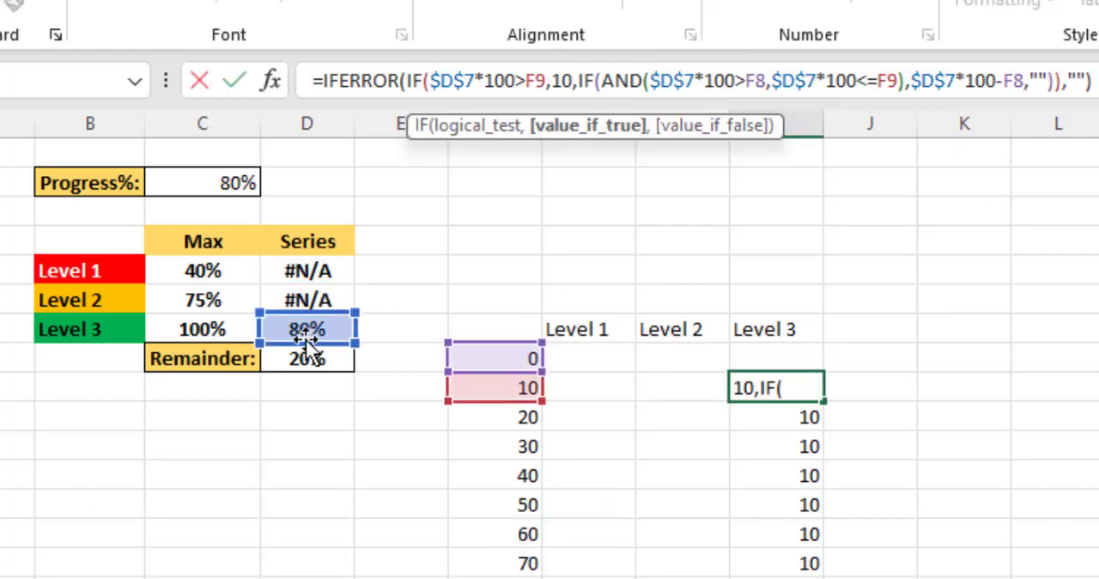
{"action": "key", "text": "Return"}
Step: Add a column headed Full Series in J7 and fill J9:J18 with the value 10
{"action": "left_click", "coordinate": [858, 326]}
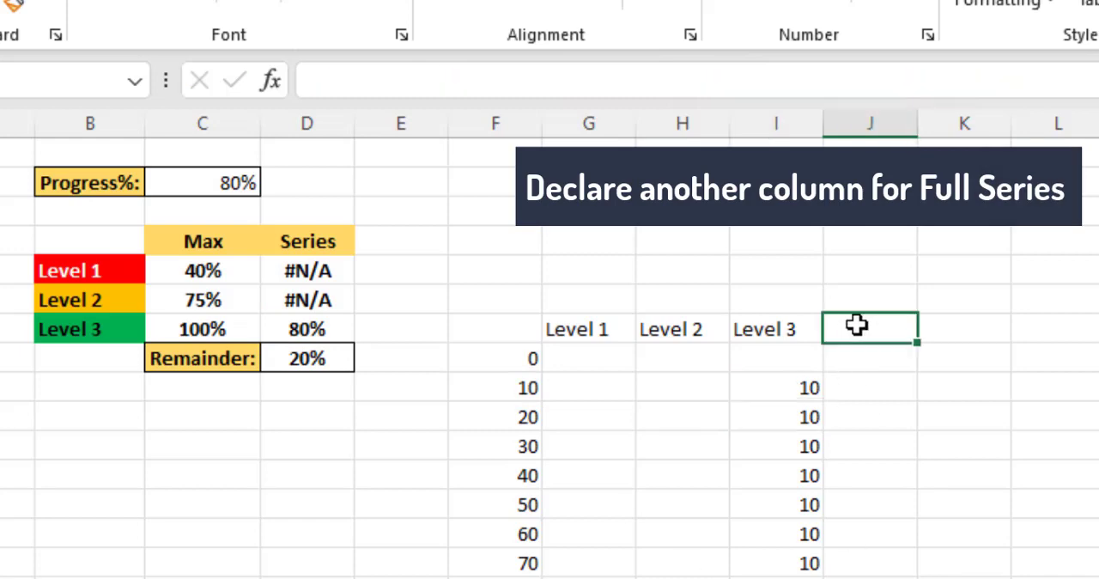
{"action": "type", "text": "Full Series"}
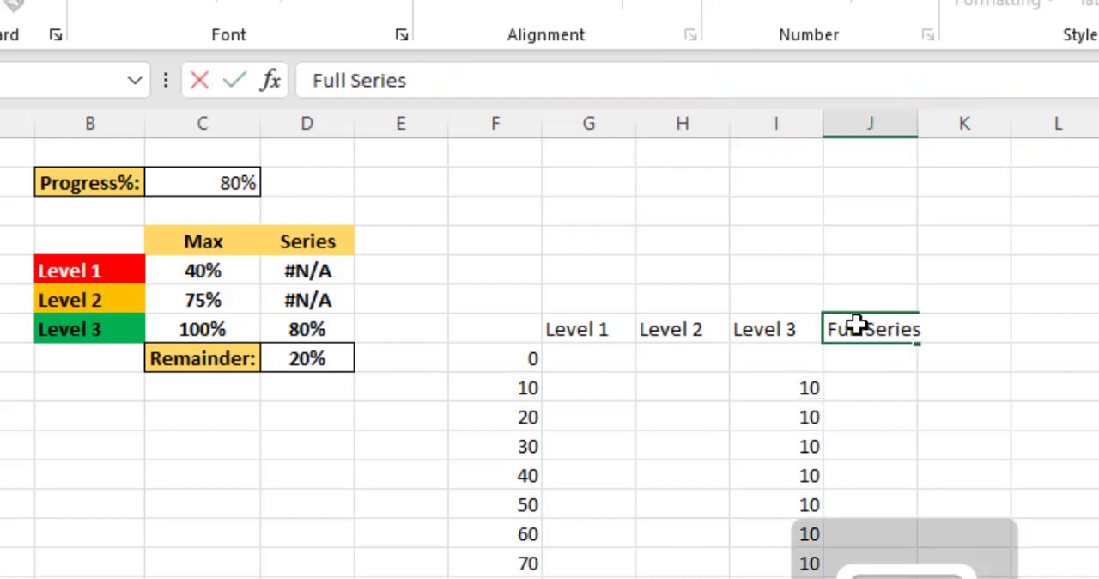
{"action": "key", "text": "Return"}
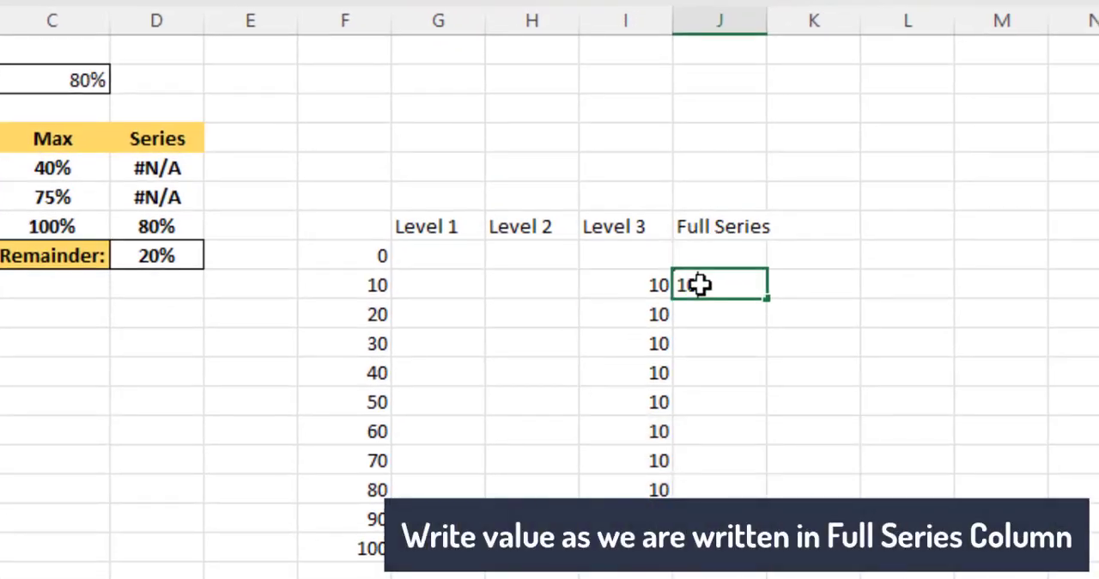
{"action": "type", "text": "10"}
{"action": "key", "text": "Return"}
{"action": "left_click", "coordinate": [739, 285]}
{"action": "left_click_drag", "start_coordinate": [768, 298], "coordinate": [785, 572]}
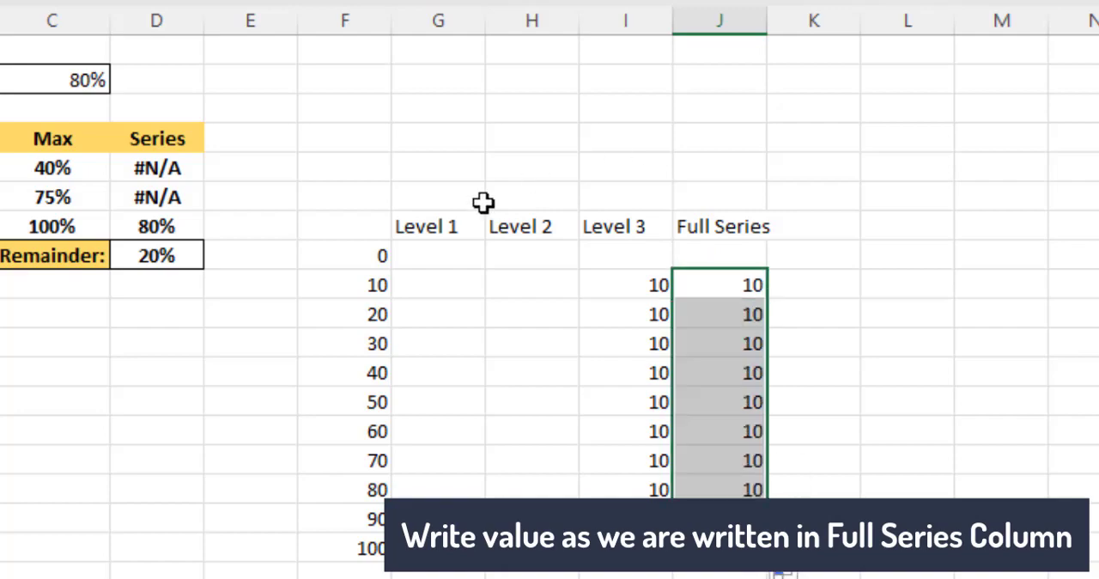
Step: Set the Progress% value in C2 to 35%
{"action": "left_click", "coordinate": [77, 74]}
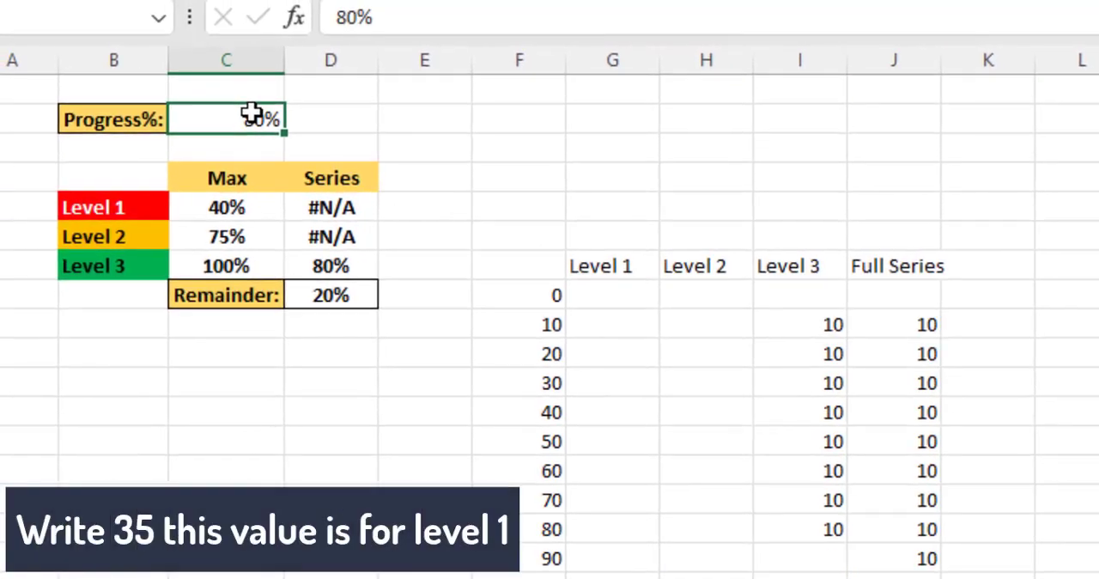
{"action": "type", "text": "3"}
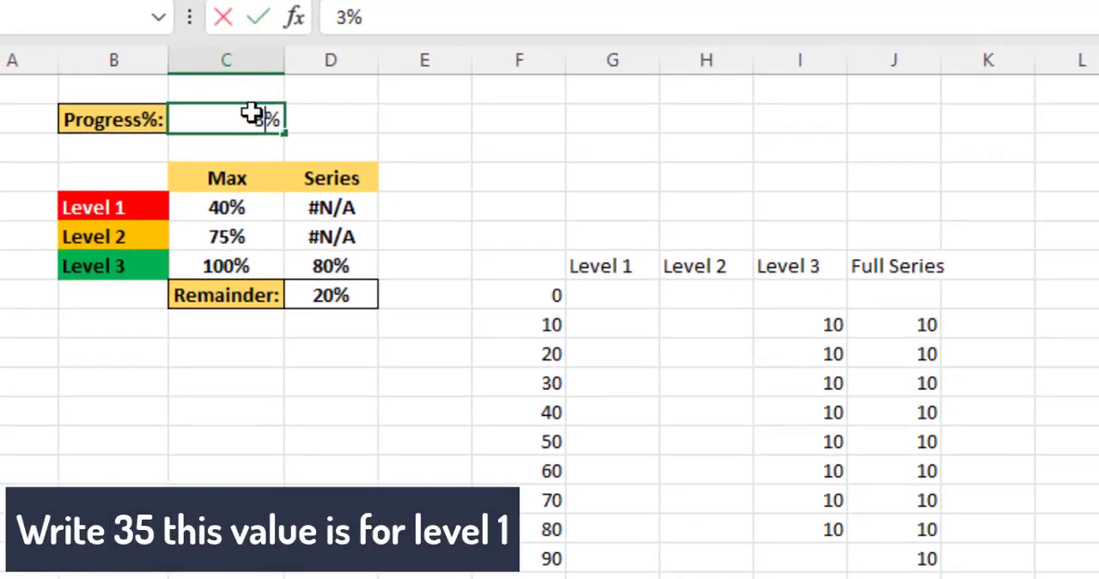
{"action": "type", "text": "5"}
{"action": "key", "text": "Return"}
{"action": "left_click", "coordinate": [756, 412]}
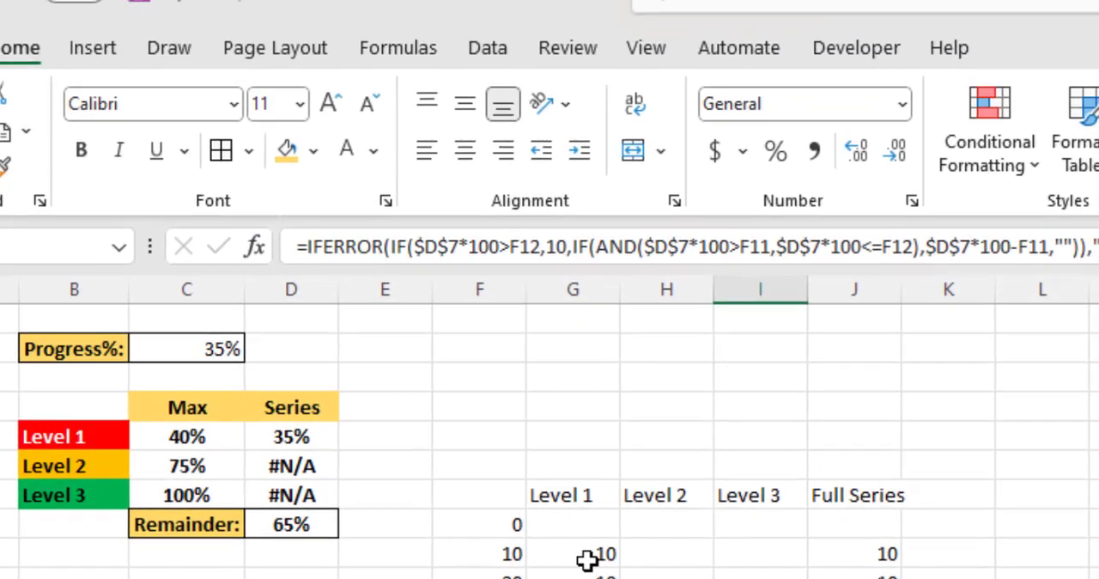
Step: Insert a blank 2-D clustered bar chart with an empty cell selected
{"action": "left_click", "coordinate": [588, 561]}
{"action": "left_click", "coordinate": [560, 318]}
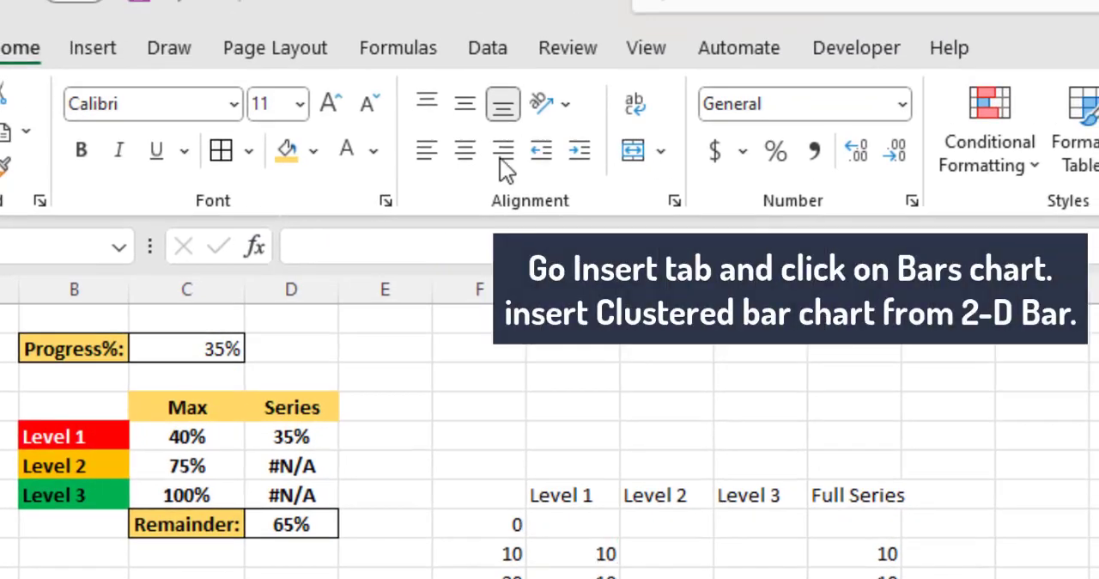
{"action": "left_click", "coordinate": [109, 40]}
{"action": "left_click", "coordinate": [485, 95]}
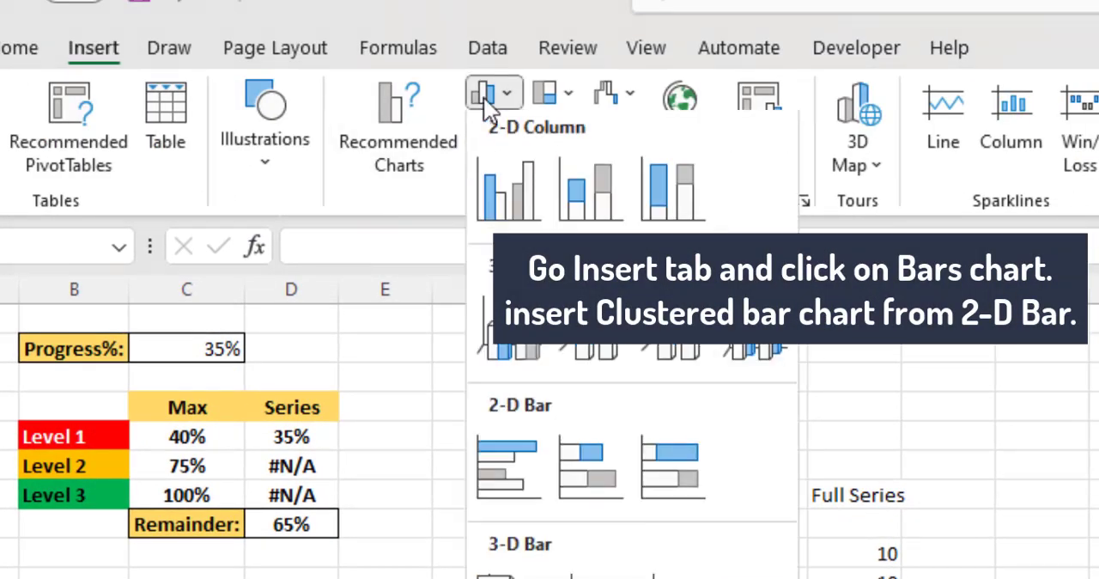
{"action": "left_click", "coordinate": [509, 468]}
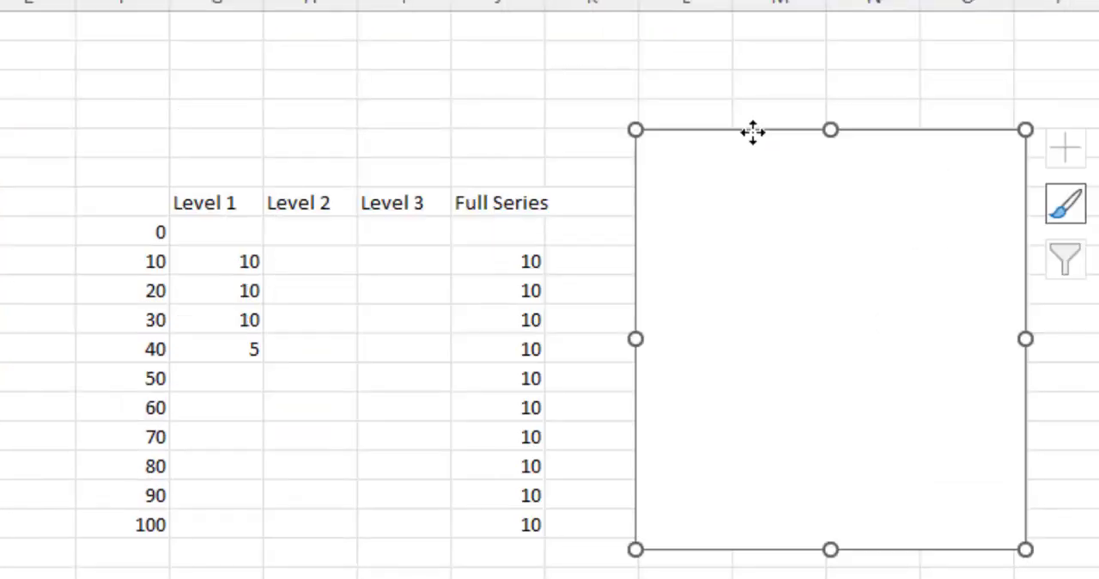
Step: Add a data series to the blank chart, named from J7 (Full Series) with values from J9:J18
{"action": "right_click", "coordinate": [719, 243]}
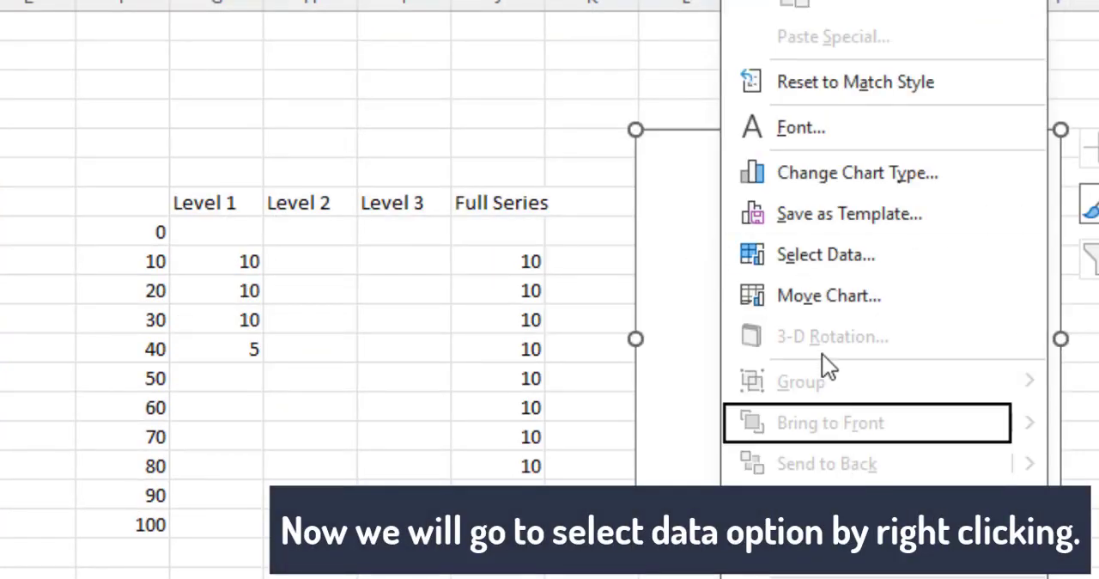
{"action": "left_click", "coordinate": [824, 254]}
{"action": "left_click", "coordinate": [297, 210]}
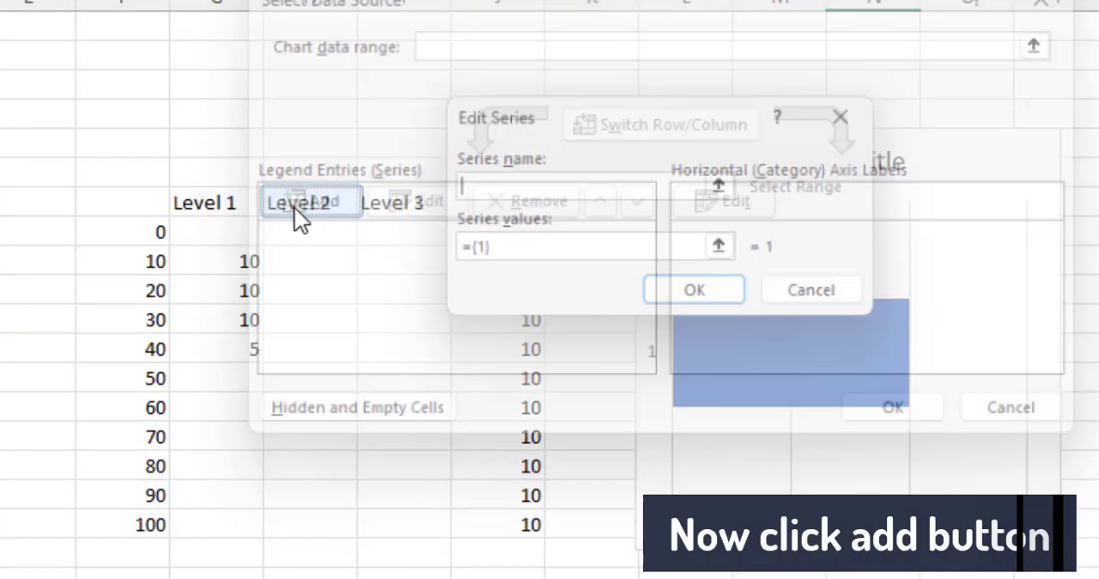
{"action": "left_click", "coordinate": [726, 187]}
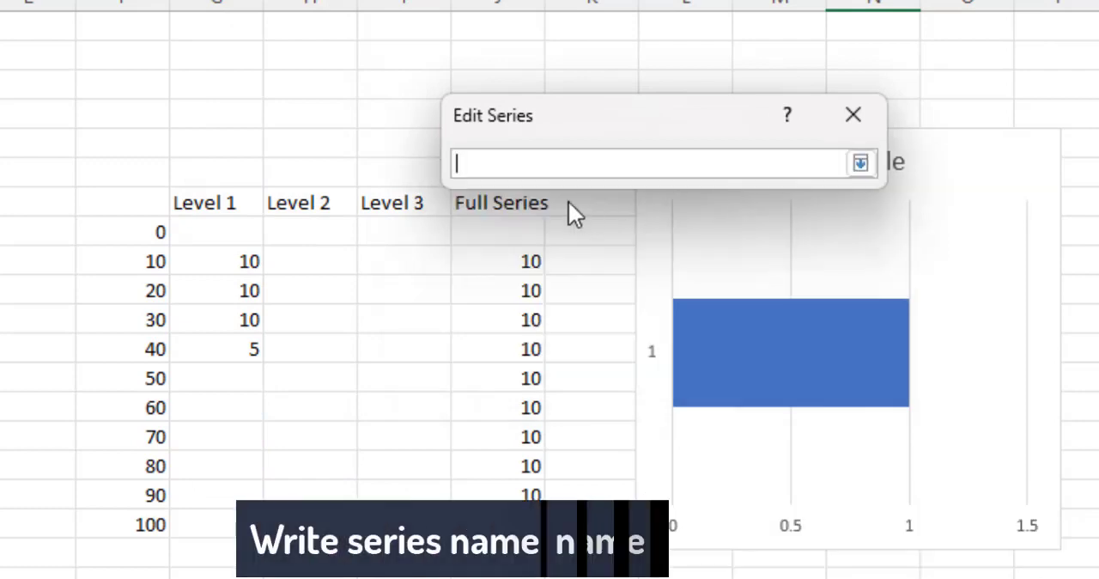
{"action": "left_click", "coordinate": [522, 205]}
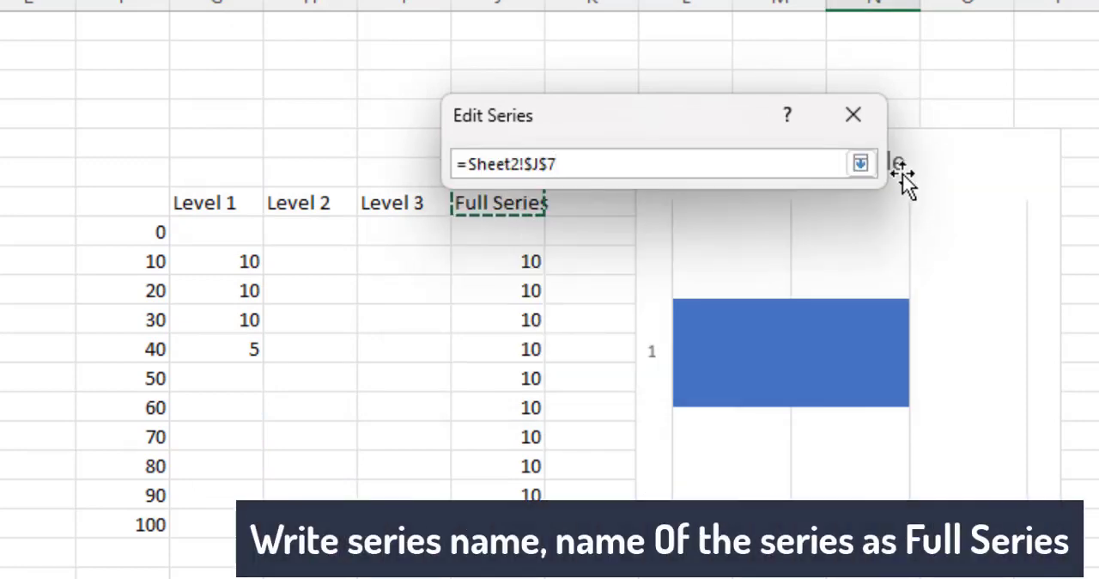
{"action": "left_click", "coordinate": [861, 164]}
{"action": "left_click", "coordinate": [726, 248]}
{"action": "left_click_drag", "start_coordinate": [501, 123], "coordinate": [509, 58]}
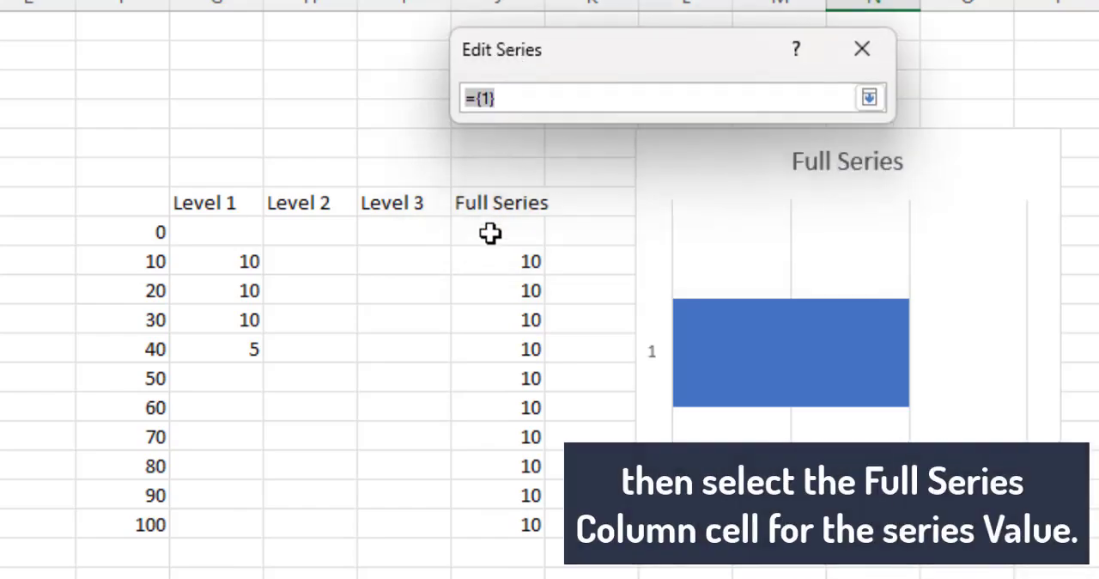
{"action": "left_click_drag", "start_coordinate": [491, 261], "coordinate": [491, 523]}
{"action": "left_click", "coordinate": [869, 98]}
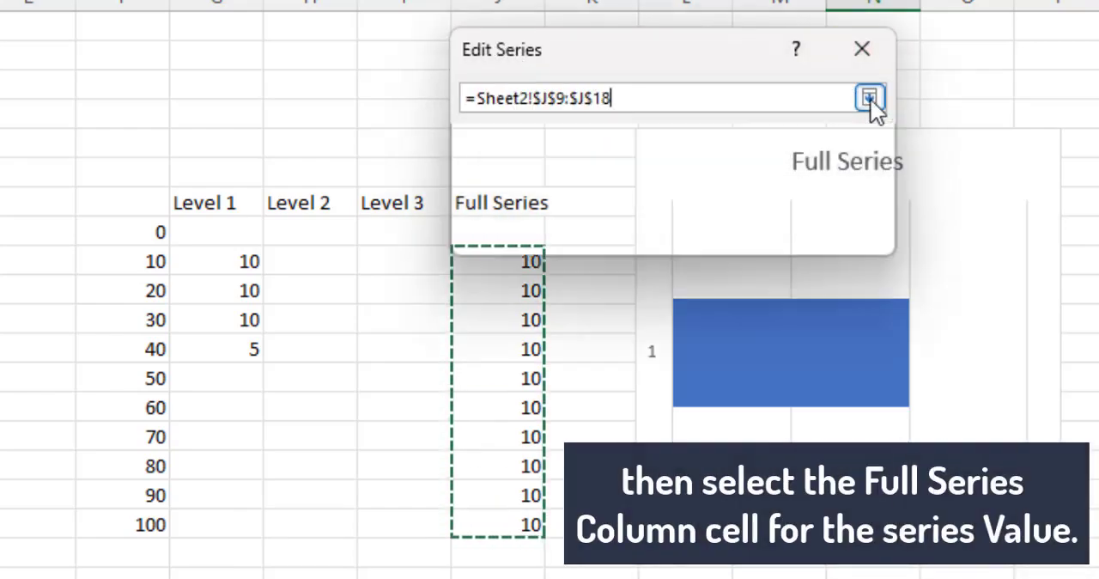
{"action": "left_click", "coordinate": [692, 230]}
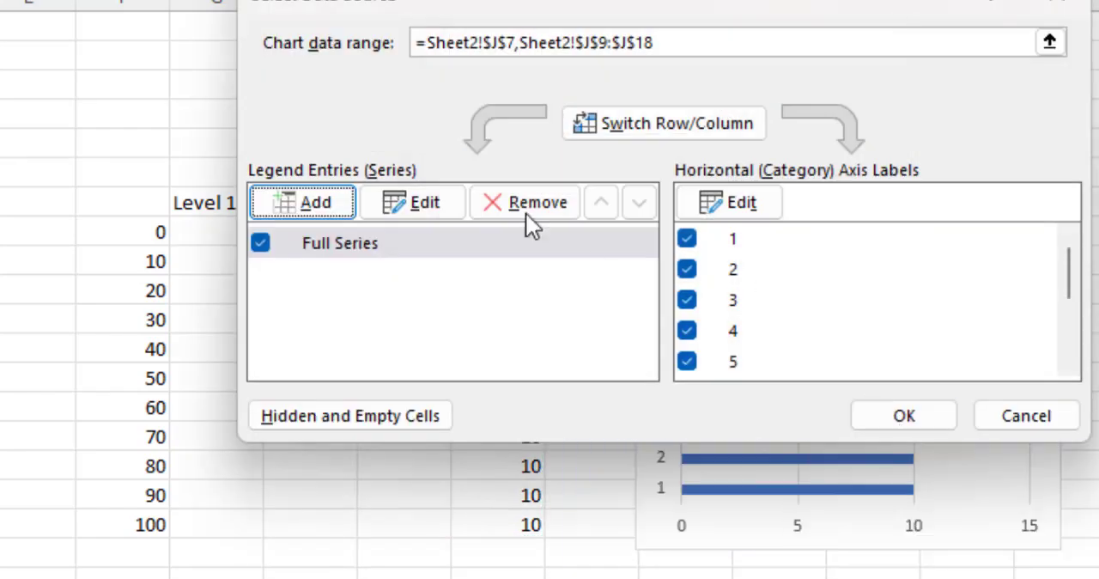
Step: Add a second chart series named from G7 (Level 1) with values from G9:G18, and apply the data source changes
{"action": "left_click_drag", "start_coordinate": [553, 1], "coordinate": [525, 0]}
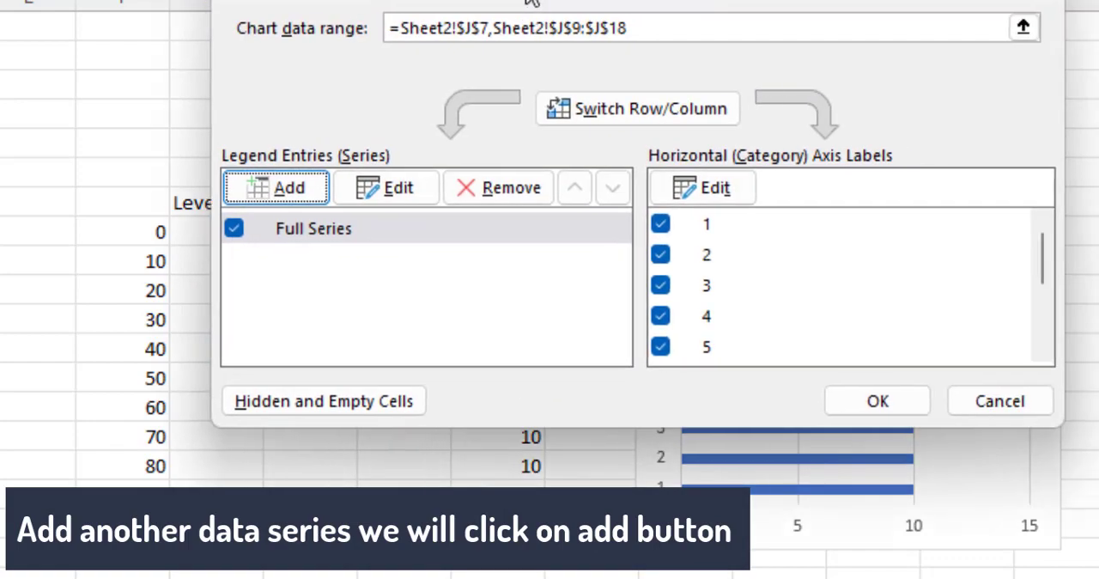
{"action": "left_click", "coordinate": [308, 183]}
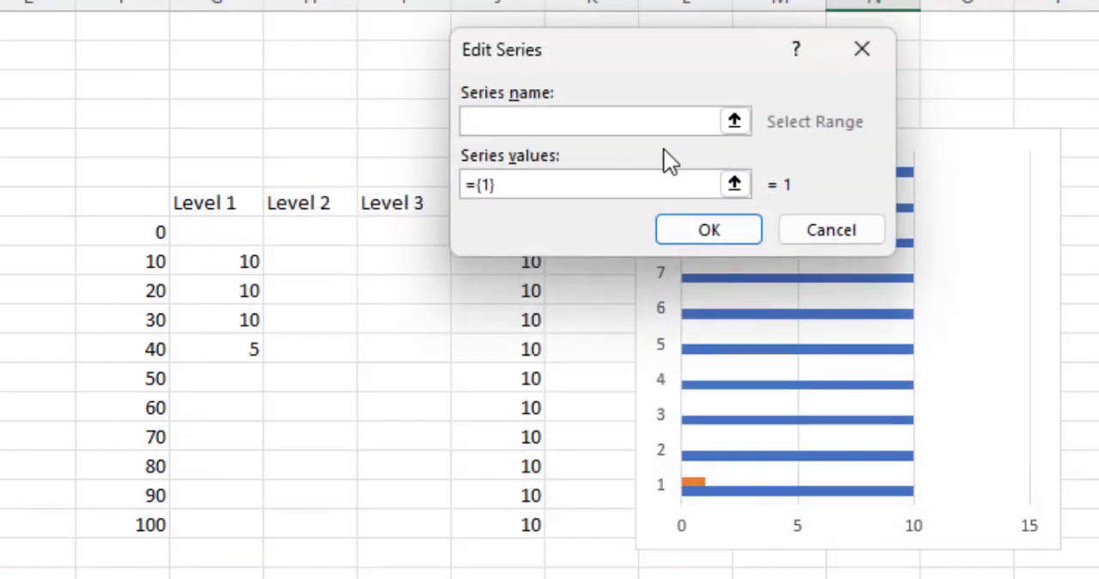
{"action": "left_click", "coordinate": [733, 119]}
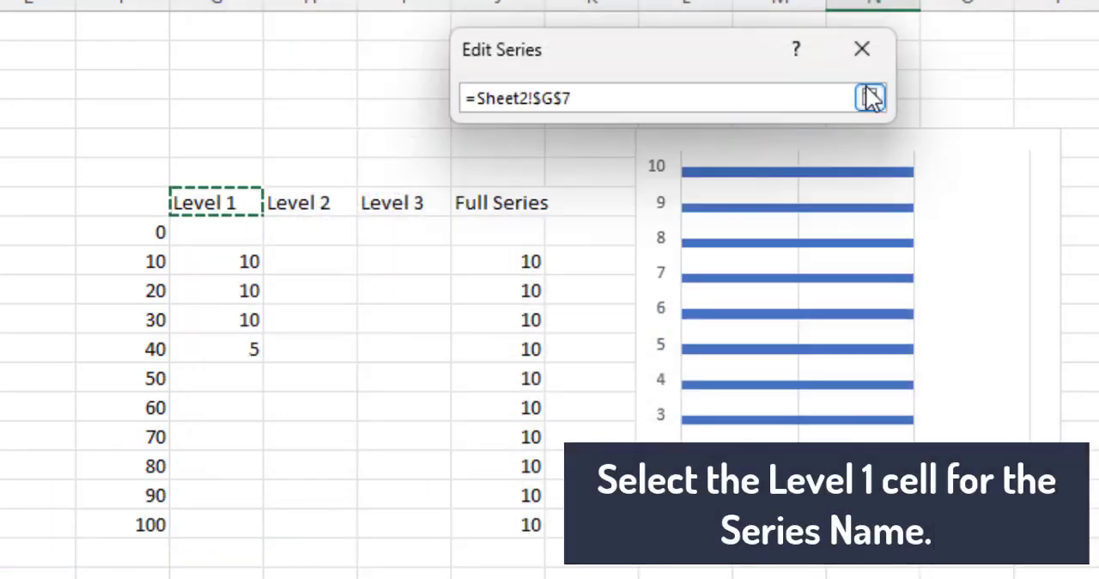
{"action": "left_click", "coordinate": [870, 97]}
{"action": "left_click", "coordinate": [731, 197]}
{"action": "left_click_drag", "start_coordinate": [253, 267], "coordinate": [224, 530]}
{"action": "left_click", "coordinate": [862, 104]}
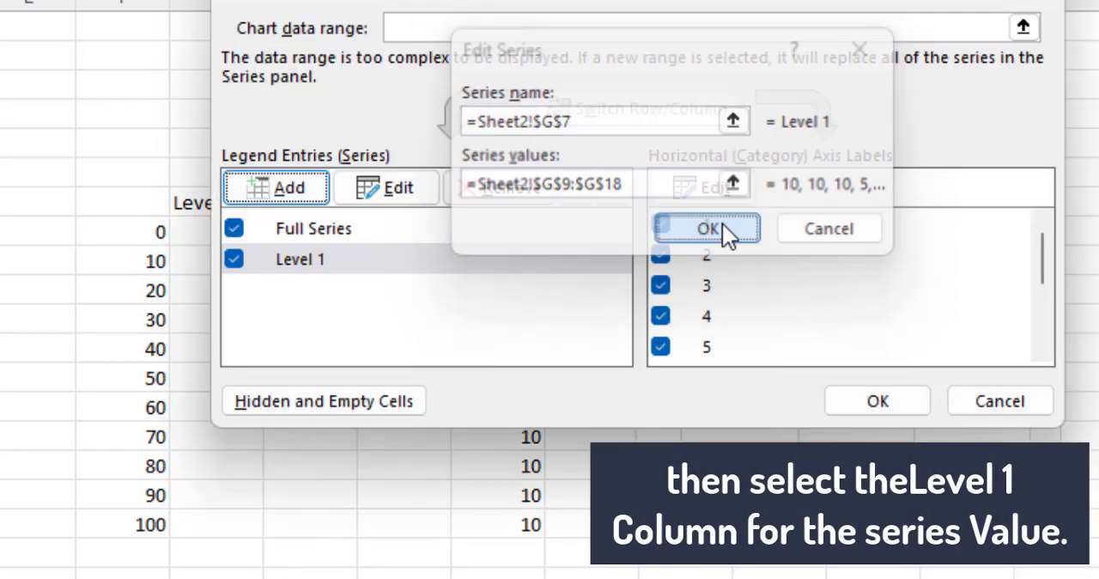
{"action": "left_click", "coordinate": [724, 225]}
{"action": "left_click", "coordinate": [874, 402]}
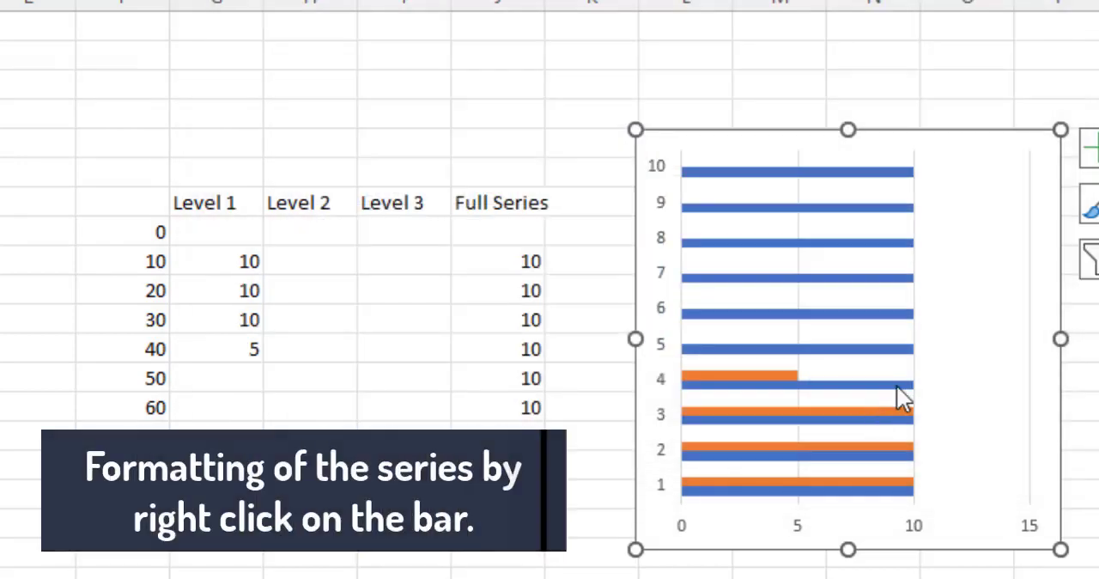
Step: Set the Full Series bars' gap width to 0% and plot the Level 1 series on the secondary axis
{"action": "left_click", "coordinate": [816, 382]}
{"action": "right_click", "coordinate": [816, 382]}
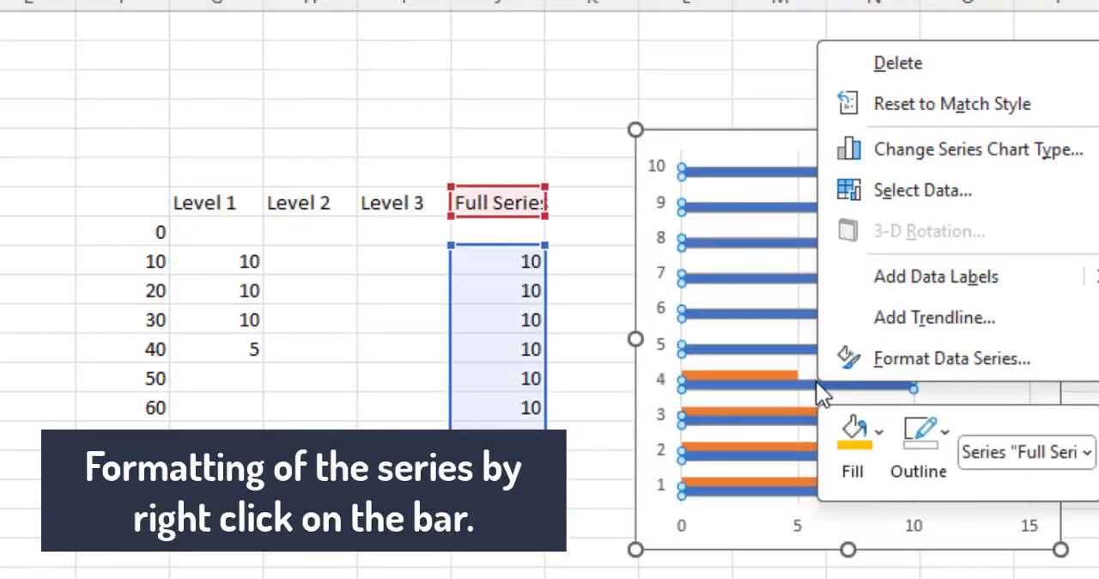
{"action": "left_click", "coordinate": [869, 357]}
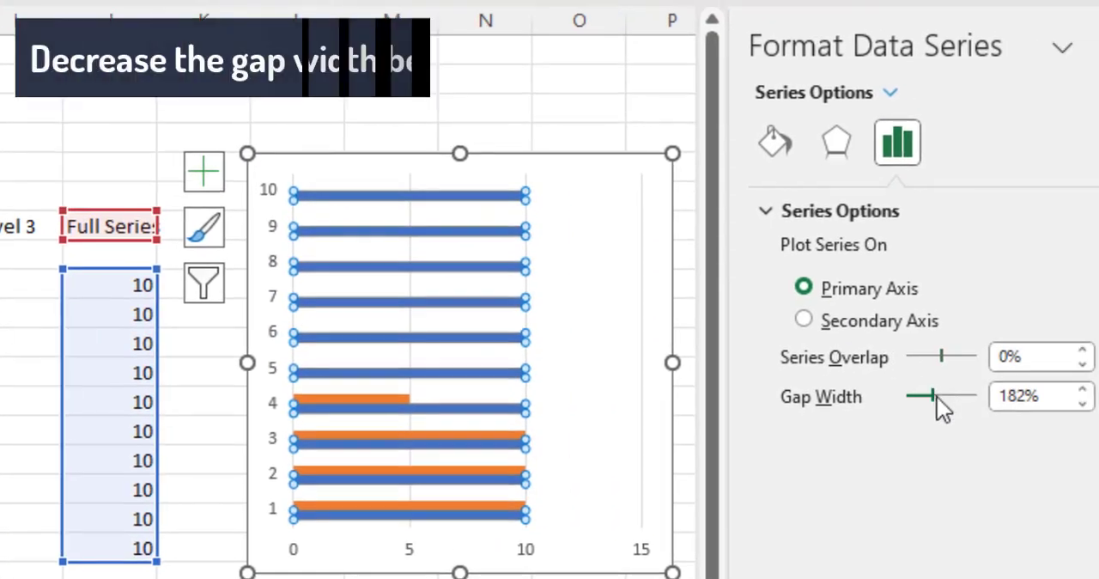
{"action": "left_click_drag", "start_coordinate": [936, 396], "coordinate": [891, 397]}
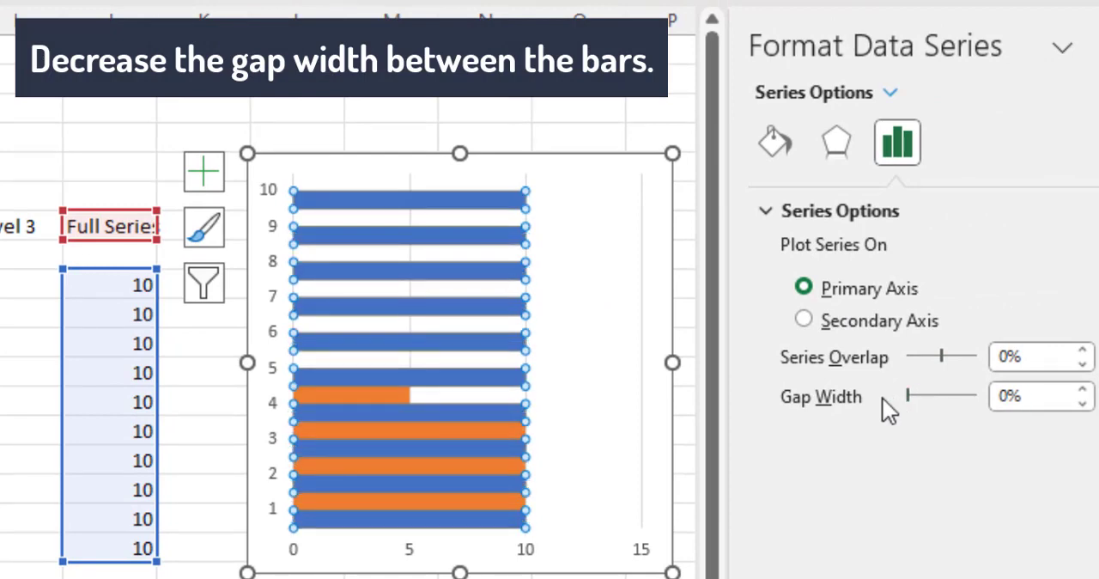
{"action": "left_click", "coordinate": [385, 395]}
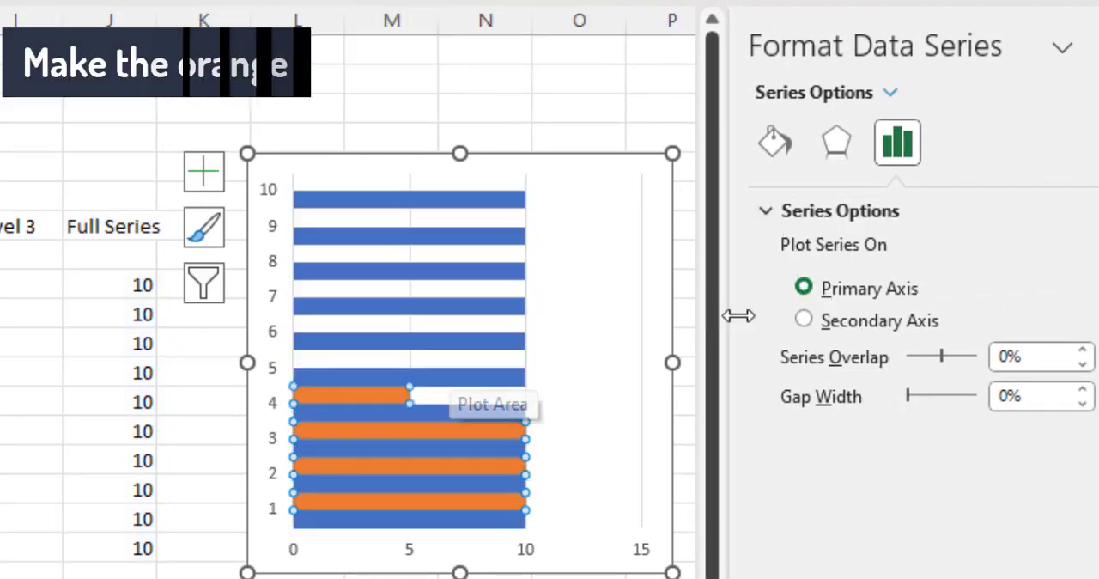
{"action": "left_click", "coordinate": [804, 321]}
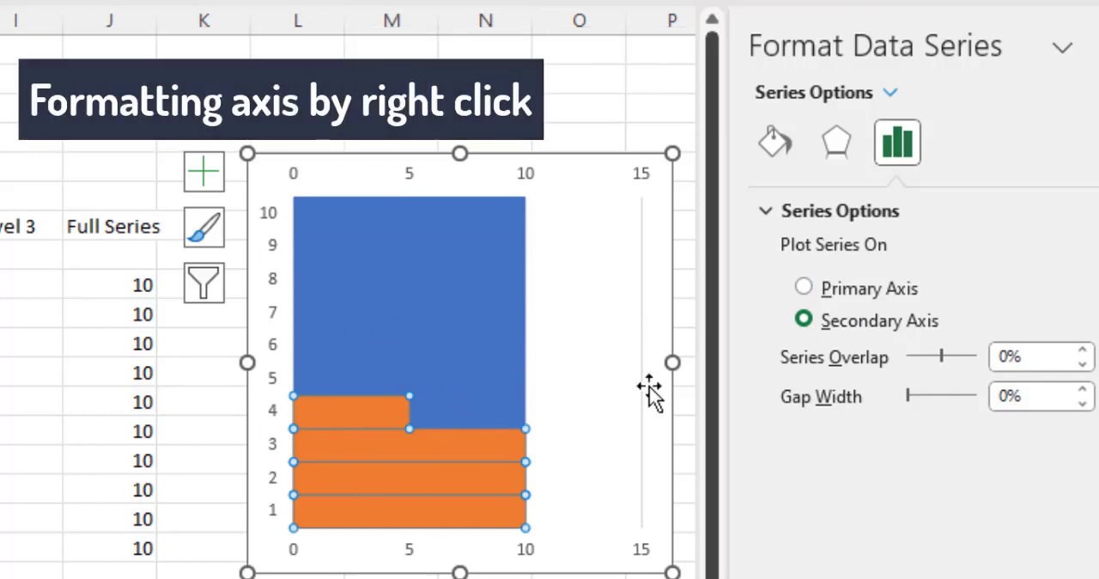
Step: Set the maximum bound of the chart's primary horizontal axis to 10
{"action": "left_click", "coordinate": [493, 577]}
{"action": "left_click", "coordinate": [486, 553]}
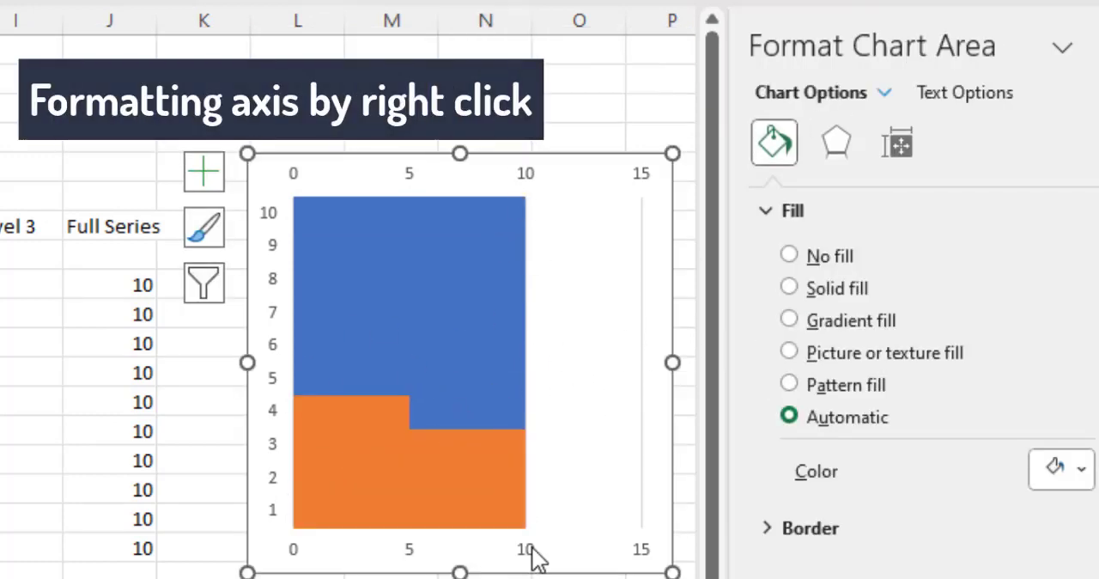
{"action": "right_click", "coordinate": [533, 548]}
{"action": "left_click", "coordinate": [608, 524]}
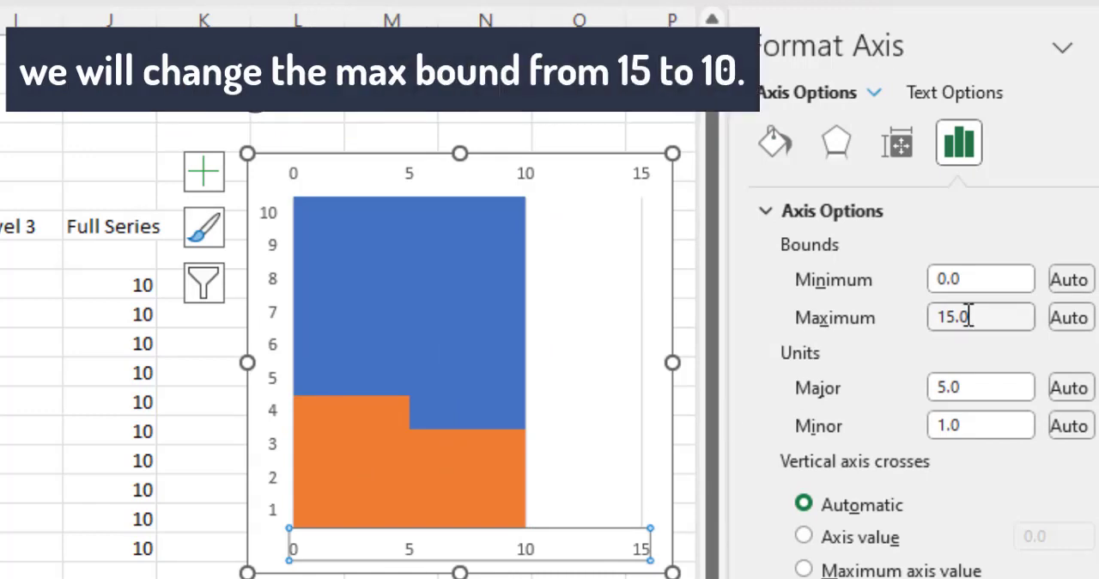
{"action": "type", "text": "10"}
{"action": "key", "text": "Return"}
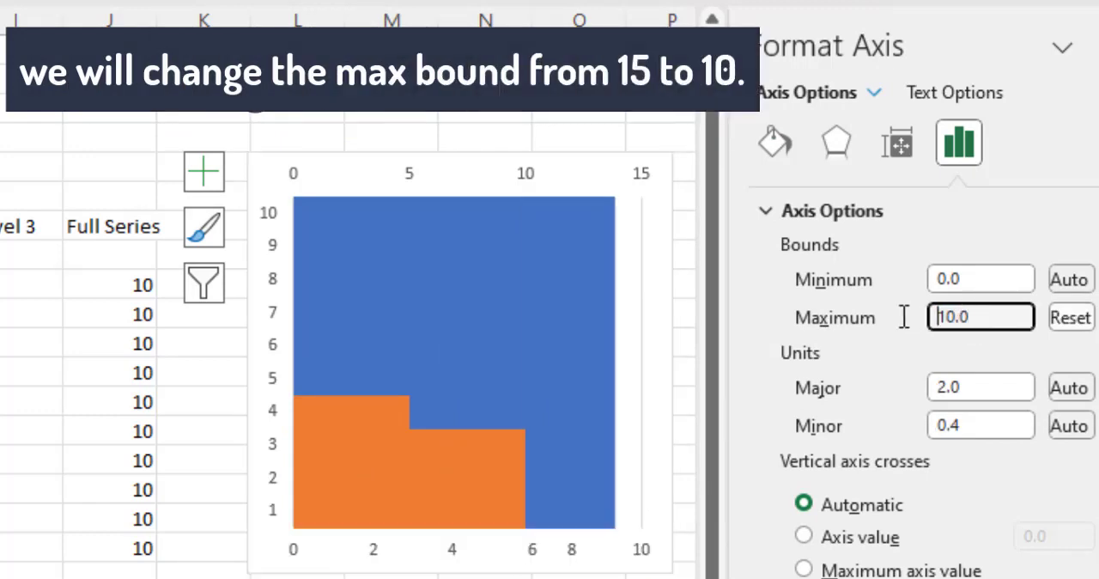
Step: Set the maximum bound of the chart's secondary horizontal axis, above the plot area, to 10
{"action": "right_click", "coordinate": [530, 184]}
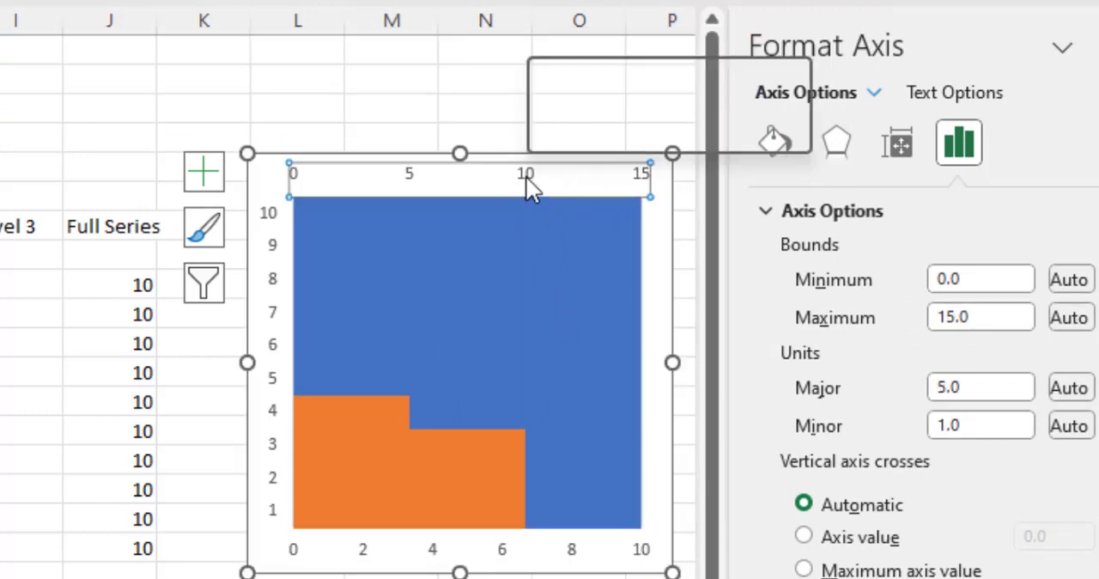
{"action": "left_click", "coordinate": [624, 542]}
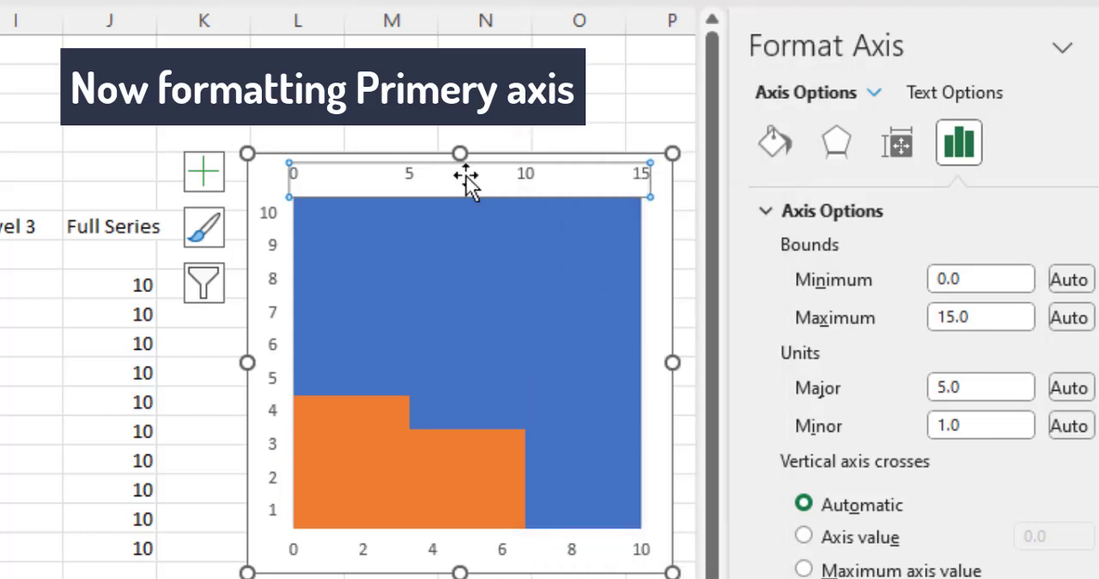
{"action": "left_click_drag", "start_coordinate": [979, 322], "coordinate": [928, 326]}
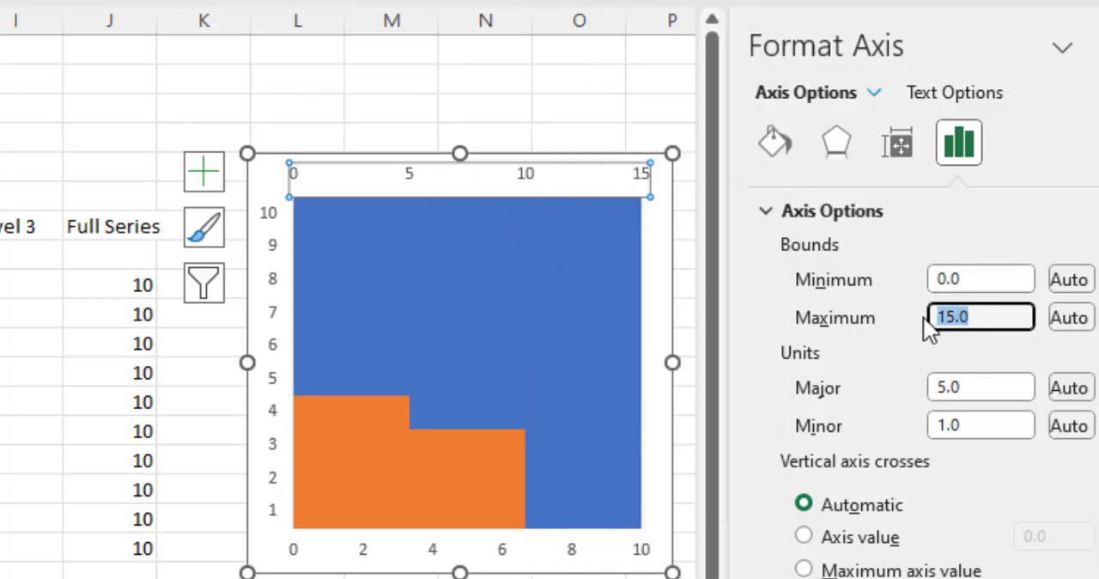
{"action": "type", "text": "10"}
{"action": "key", "text": "Return"}
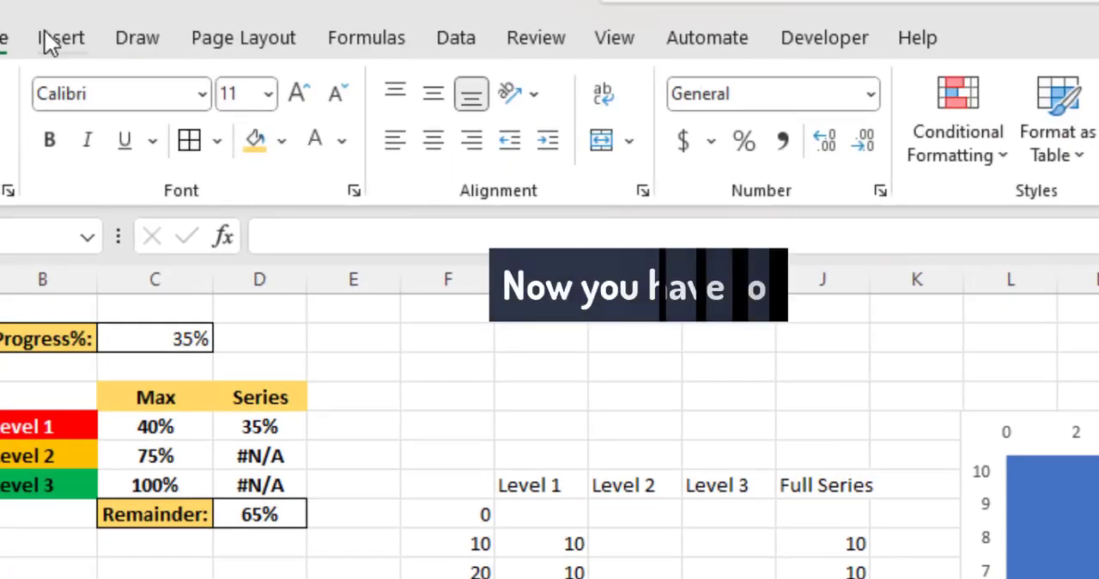
Step: Insert a perfect-circle oval shape on the sheet, above the Level 3 and Full Series columns
{"action": "left_click", "coordinate": [48, 35]}
{"action": "left_click", "coordinate": [221, 130]}
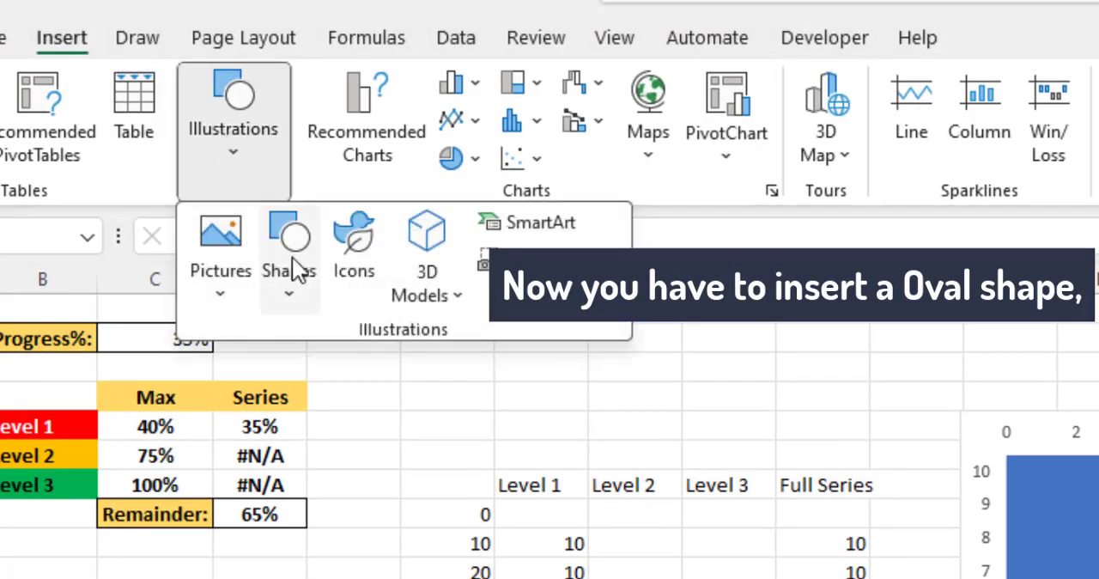
{"action": "left_click", "coordinate": [287, 232]}
{"action": "left_click", "coordinate": [391, 382]}
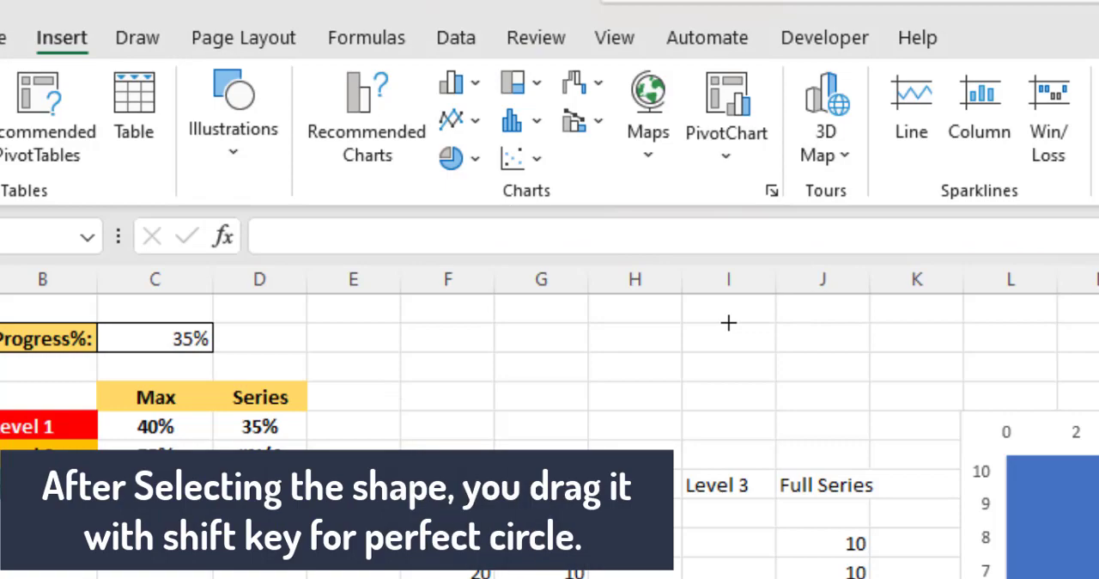
{"action": "left_click_drag", "start_coordinate": [788, 411], "coordinate": [790, 412]}
Step: Remove the circle's outline and fill it with light gray
{"action": "left_click", "coordinate": [655, 121]}
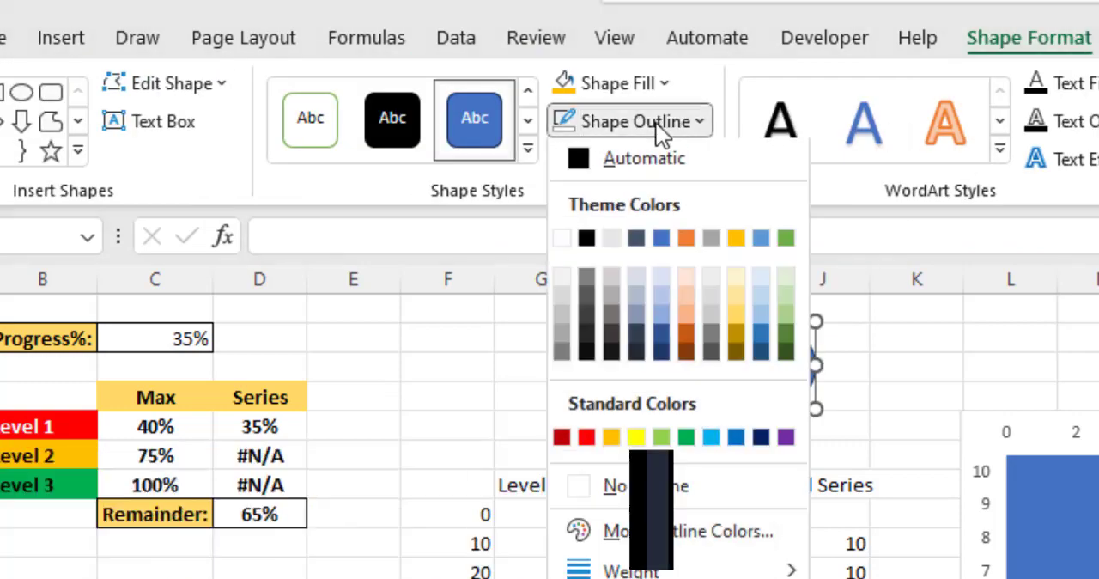
{"action": "left_click", "coordinate": [649, 491]}
{"action": "left_click", "coordinate": [612, 83]}
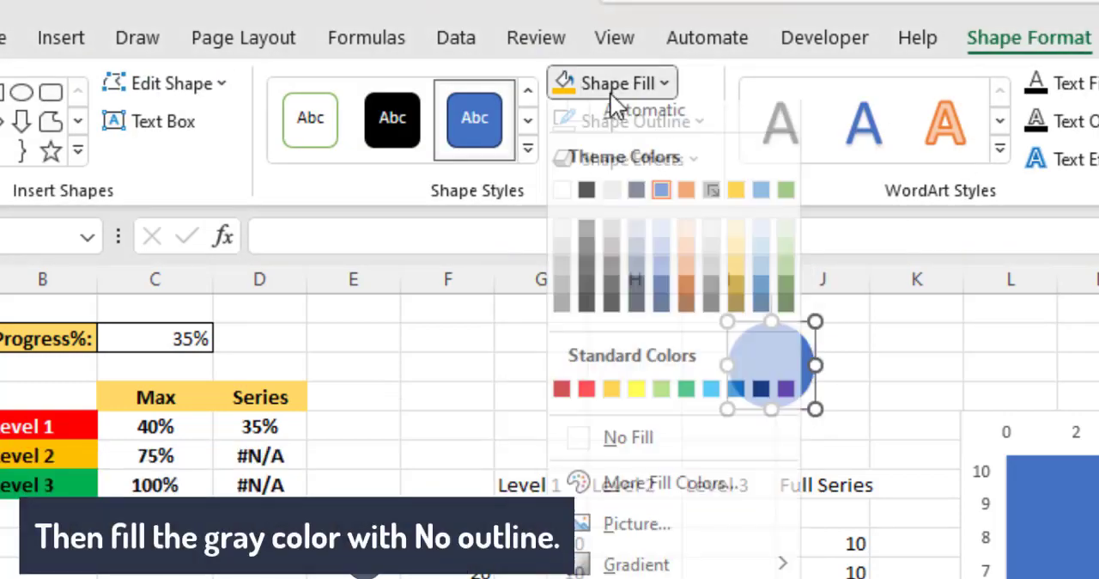
{"action": "left_click", "coordinate": [562, 258]}
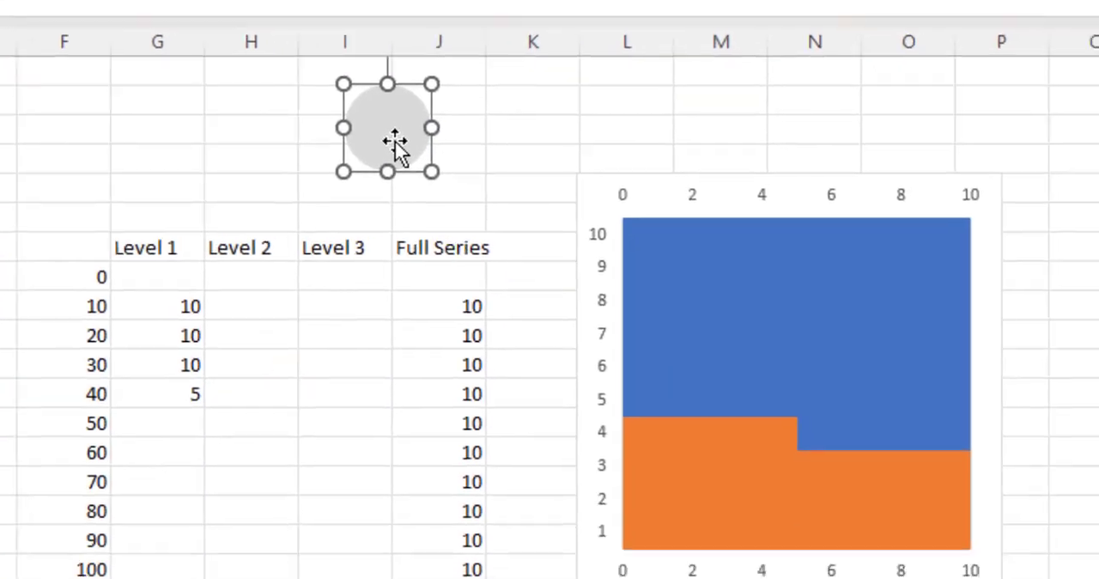
Step: Fill the Full Series bars with a copy of the gray circle and set the picture fill to Stack and Scale with
{"action": "left_click", "coordinate": [726, 245]}
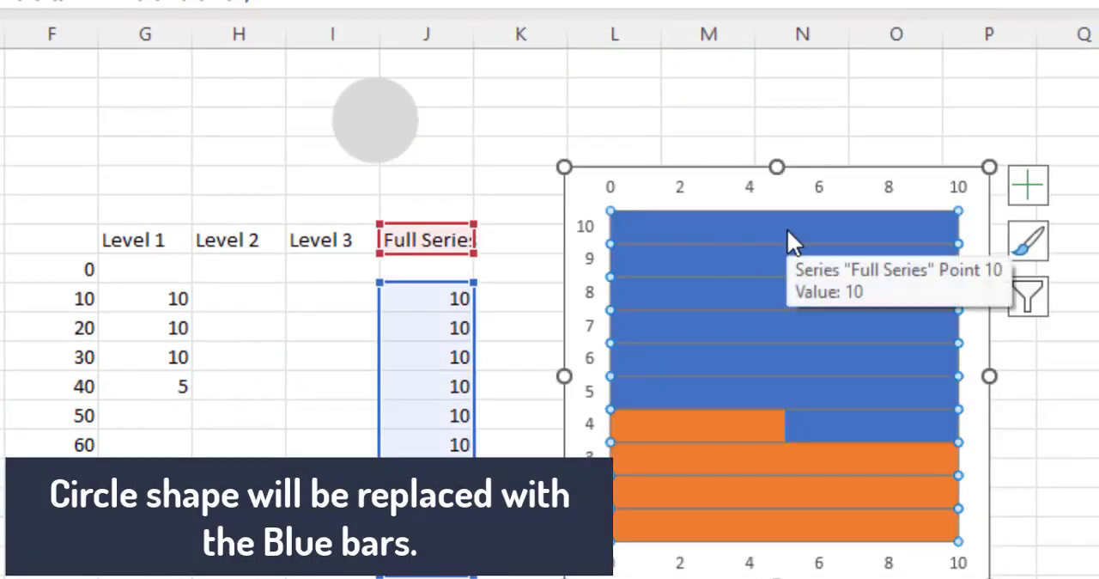
{"action": "key", "text": "ctrl+v"}
{"action": "right_click", "coordinate": [817, 228]}
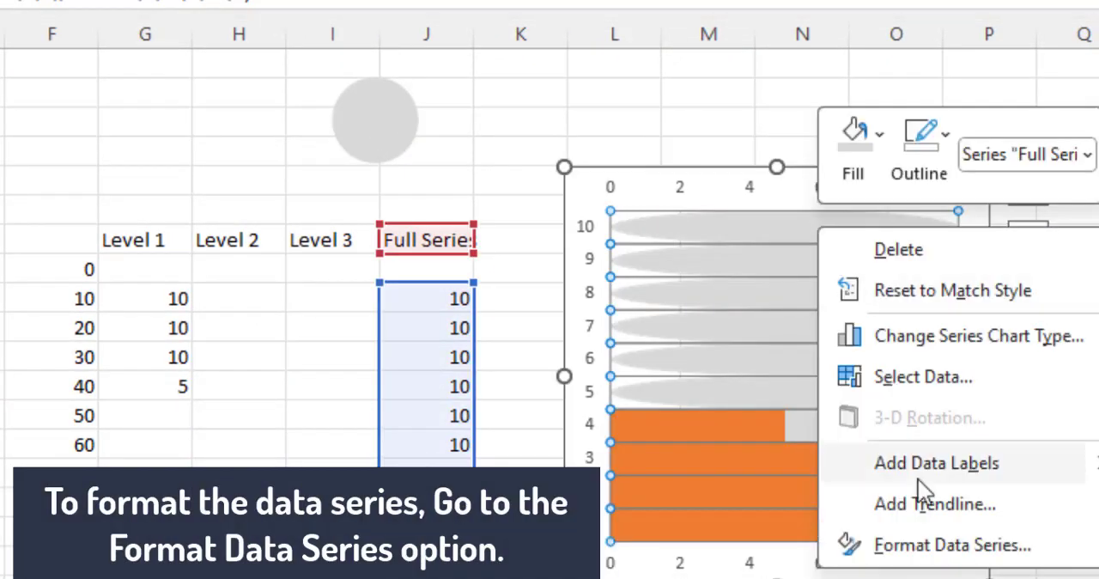
{"action": "left_click", "coordinate": [942, 546]}
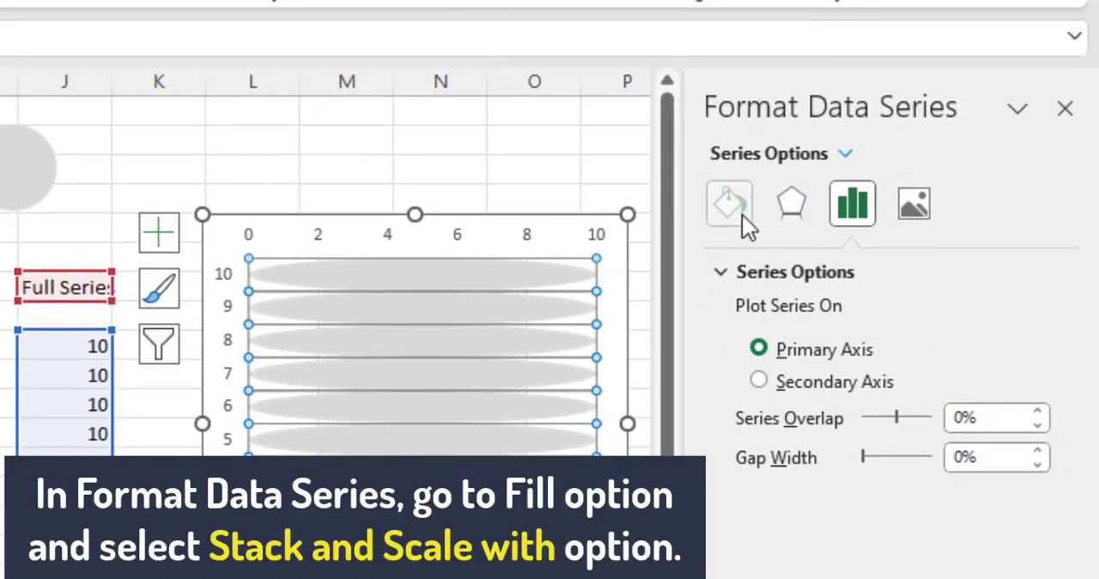
{"action": "left_click", "coordinate": [730, 204]}
{"action": "scroll", "coordinate": [1065, 380], "scroll_direction": "down", "scroll_amount": 5}
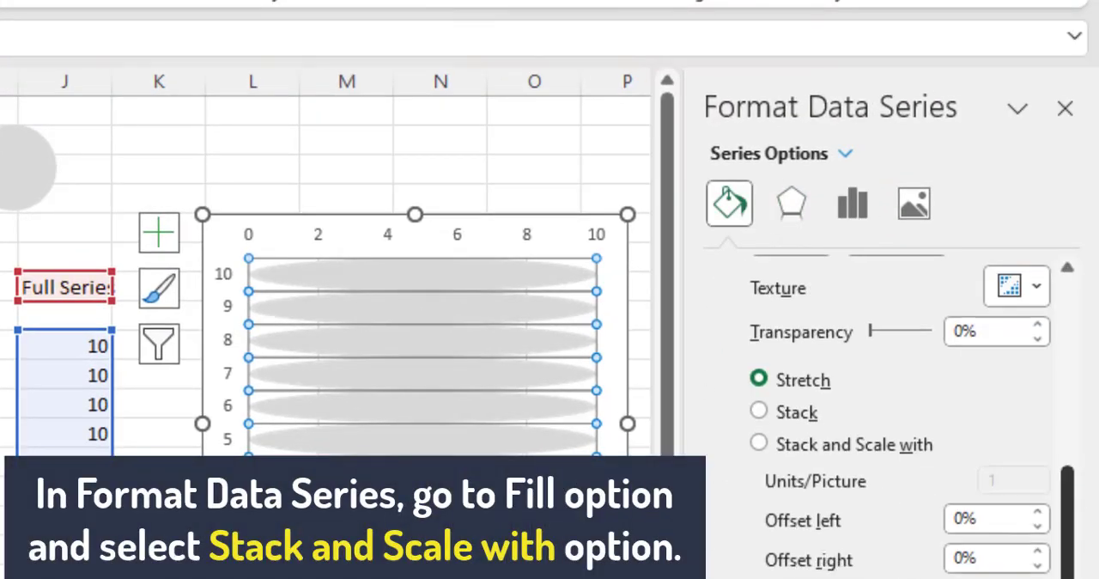
{"action": "left_click", "coordinate": [838, 447]}
{"action": "scroll", "coordinate": [792, 455], "scroll_direction": "up", "scroll_amount": 3}
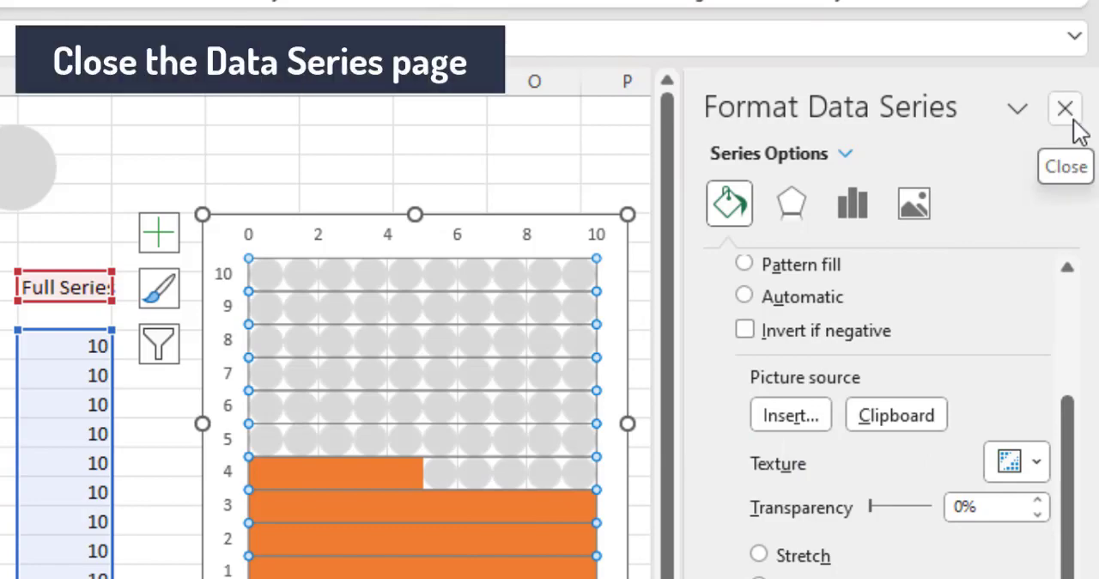
Step: Turn off the gridlines in the chart
{"action": "left_click", "coordinate": [1070, 114]}
{"action": "left_click", "coordinate": [666, 233]}
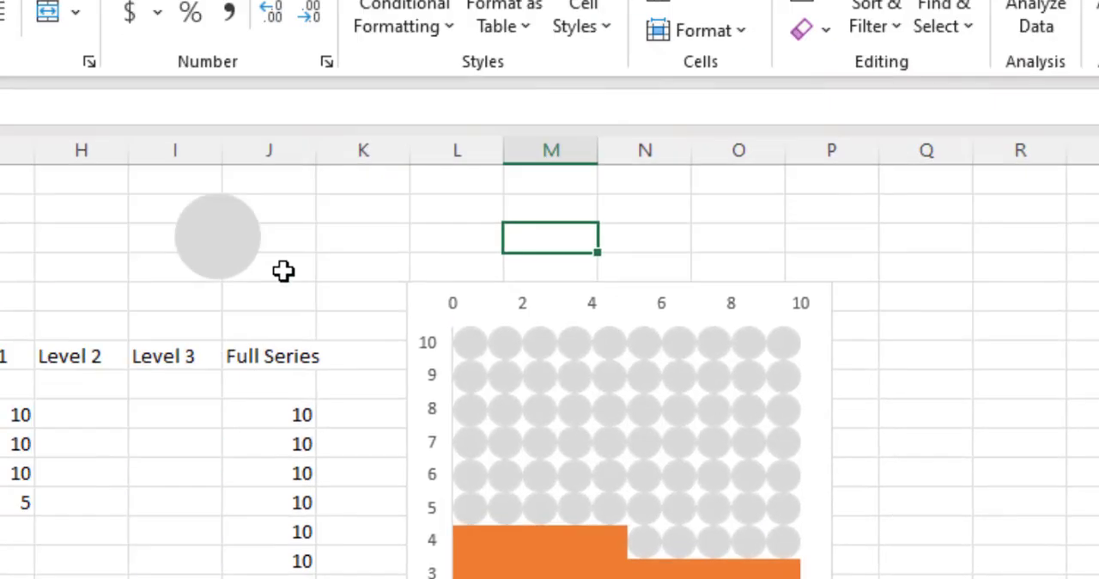
Step: Change the circle shape's fill color to red
{"action": "left_click", "coordinate": [26, 172]}
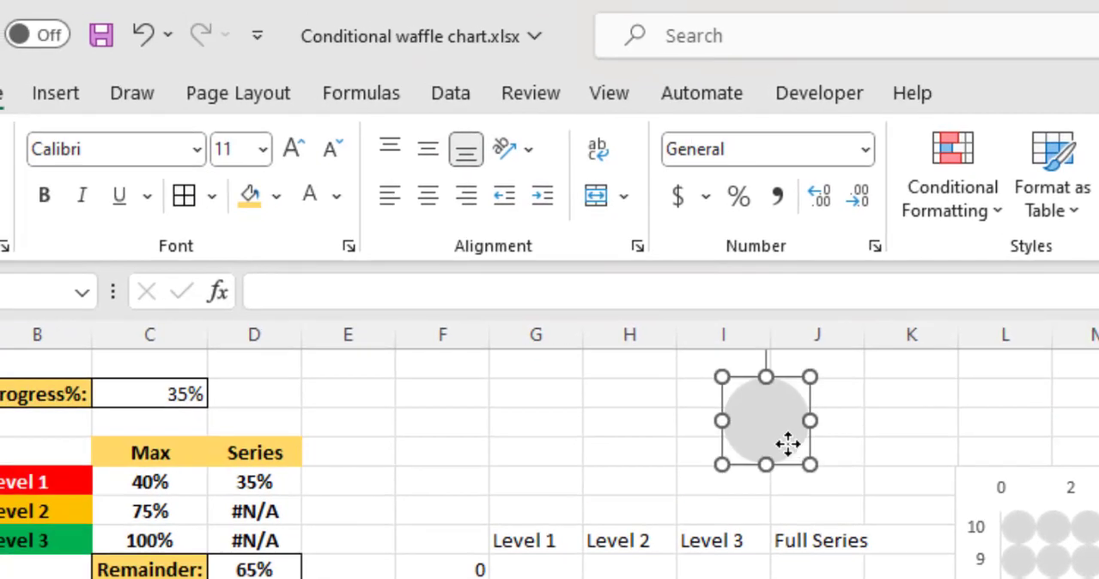
{"action": "left_click", "coordinate": [274, 196]}
{"action": "left_click", "coordinate": [271, 515]}
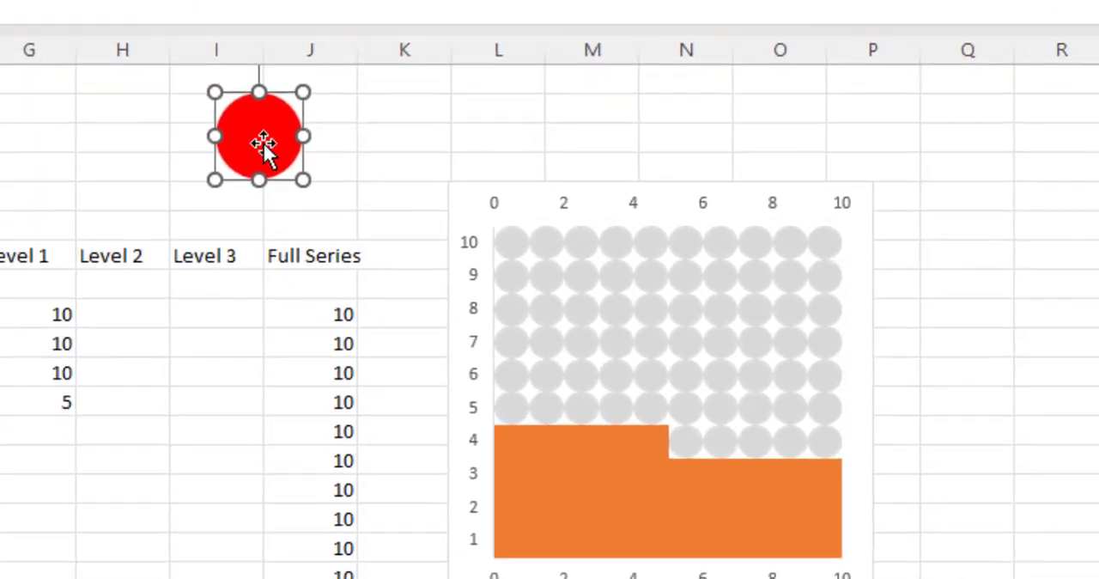
Step: Fill the Level 1 bars with a copy of the red circle and set the picture fill to Stack and Scale with
{"action": "left_click", "coordinate": [582, 451]}
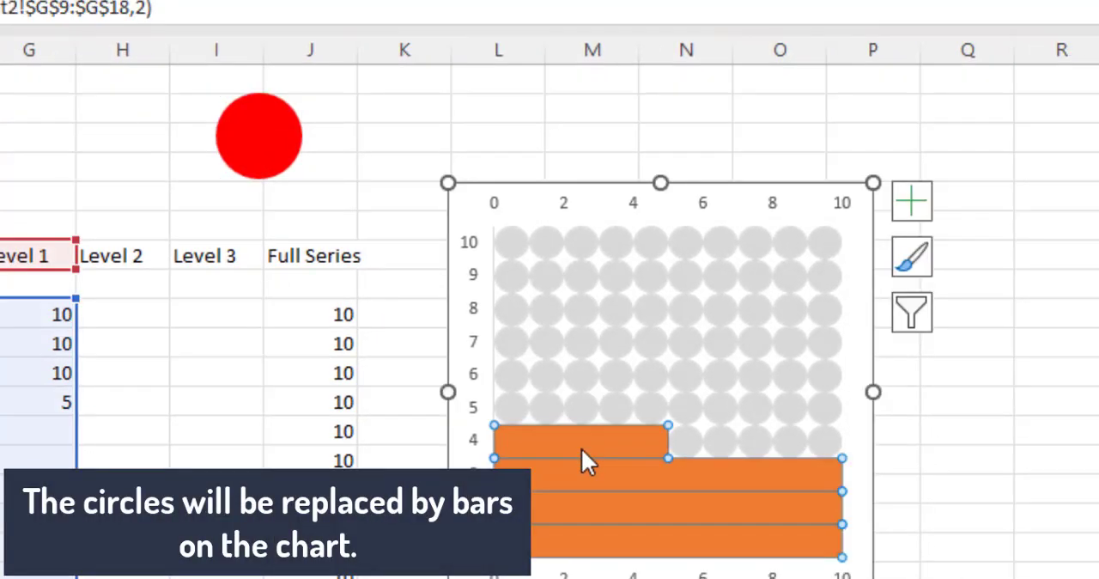
{"action": "key", "text": "ctrl+v"}
{"action": "right_click", "coordinate": [581, 448]}
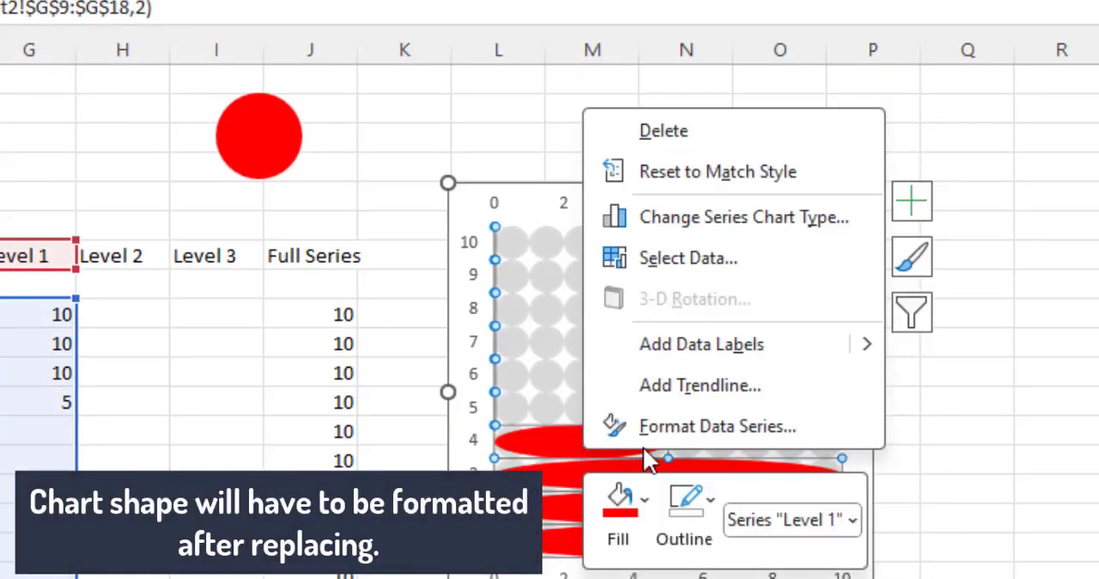
{"action": "left_click", "coordinate": [663, 426]}
{"action": "left_click", "coordinate": [943, 178]}
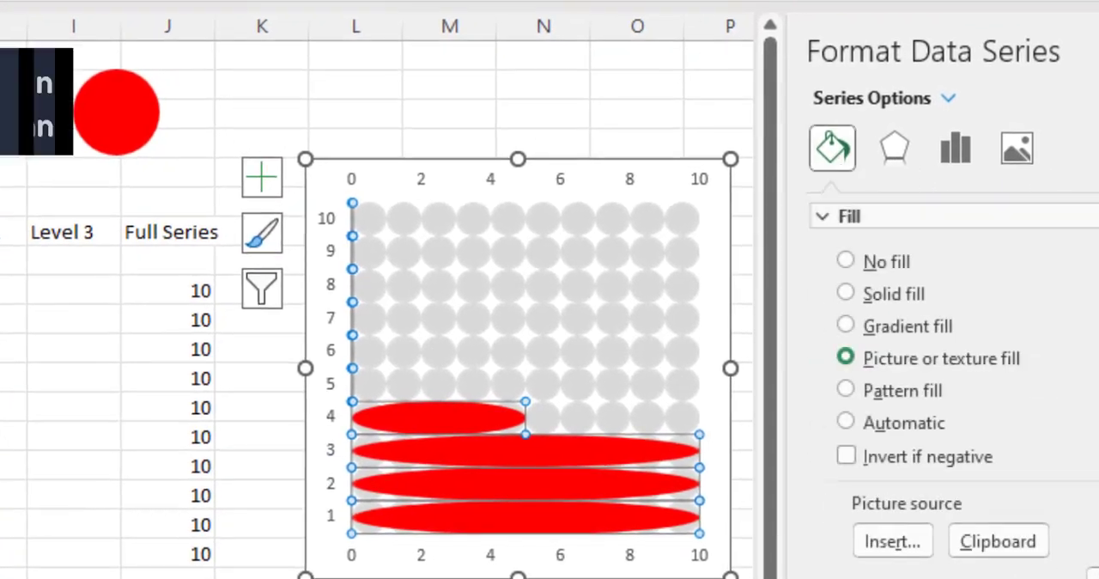
{"action": "scroll", "coordinate": [945, 387], "scroll_direction": "down", "scroll_amount": 3}
{"action": "left_click", "coordinate": [918, 510]}
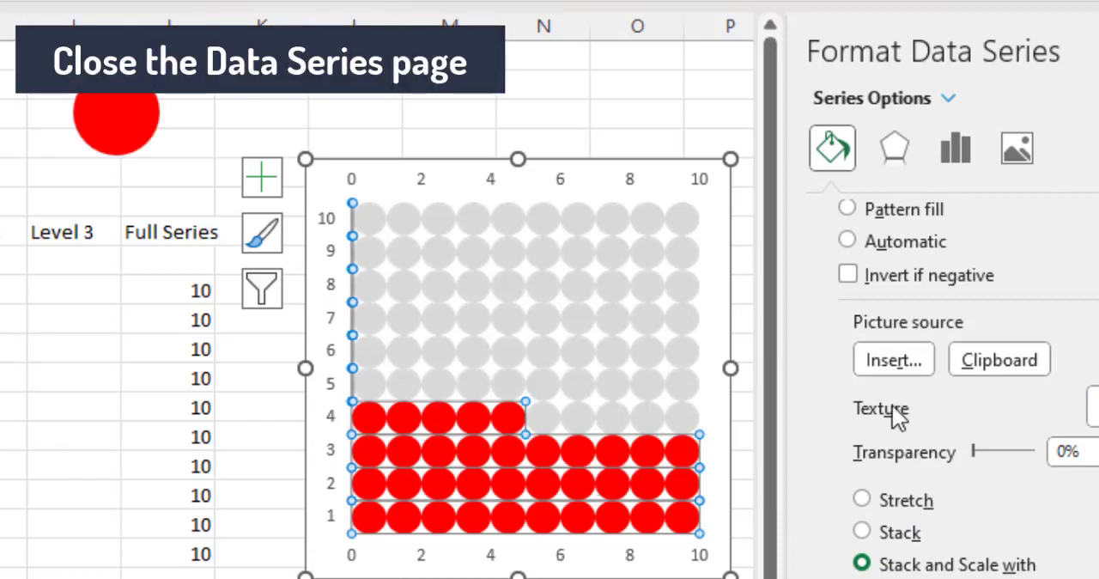
{"action": "left_click", "coordinate": [1096, 51]}
Step: Copy the whole waffle chart and paste the duplicate at cell P5, beside the original
{"action": "right_click", "coordinate": [657, 169]}
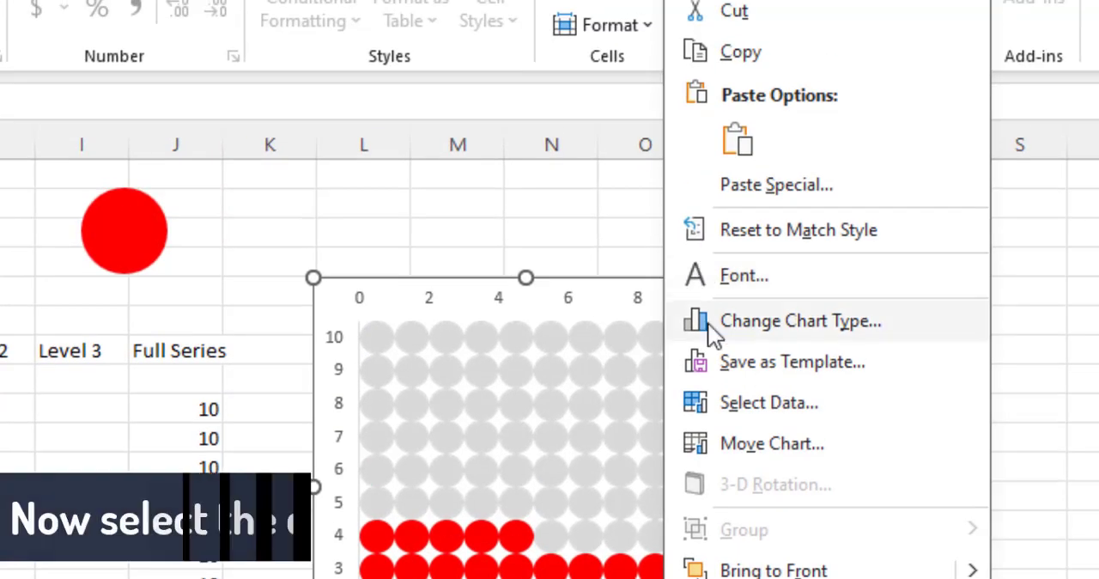
{"action": "left_click", "coordinate": [723, 55]}
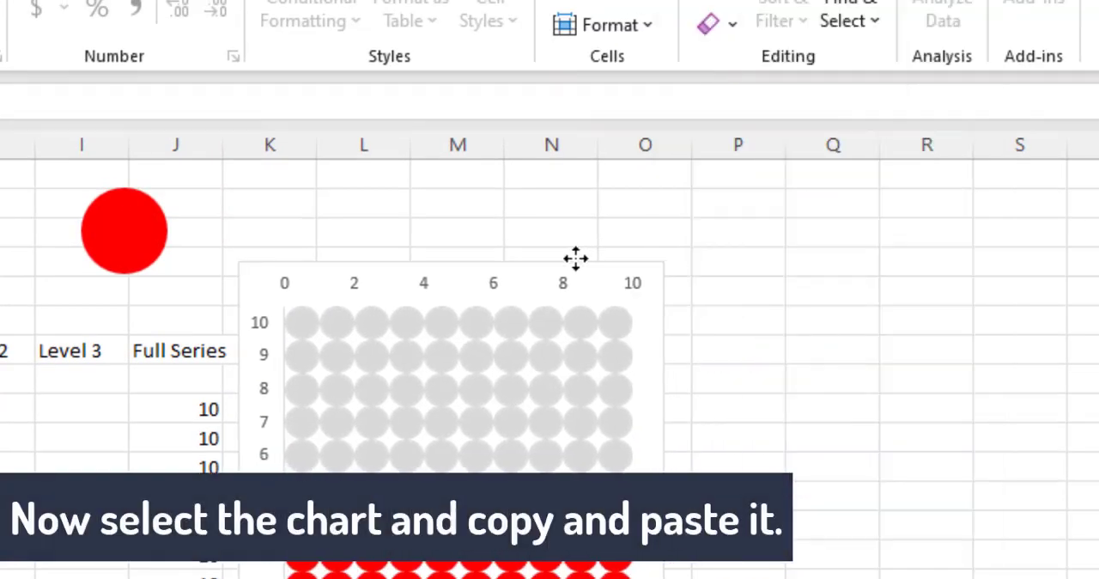
{"action": "left_click", "coordinate": [760, 288]}
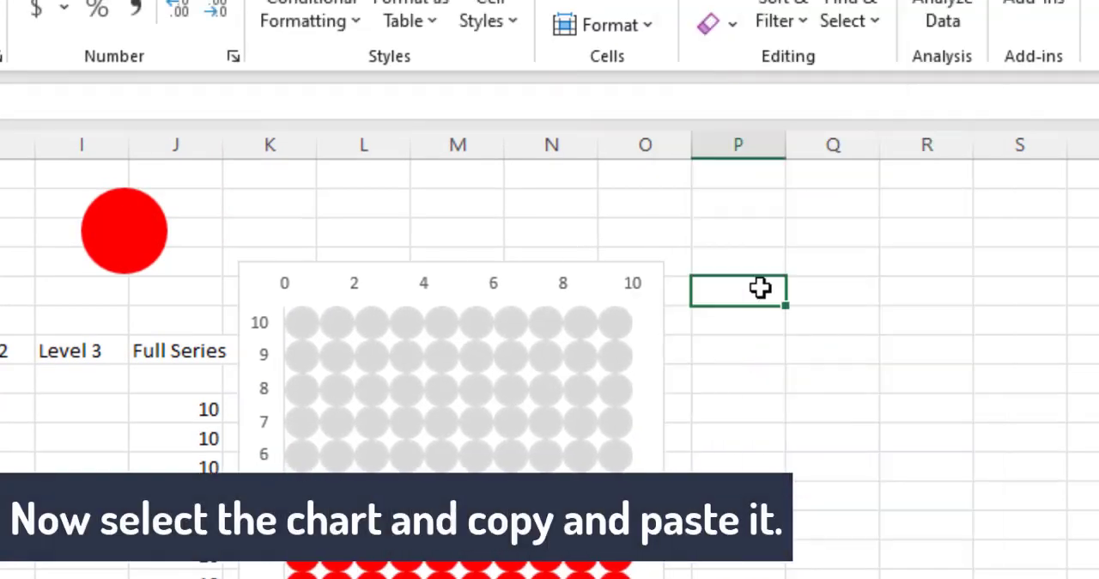
{"action": "key", "text": "ctrl+v"}
Step: In the duplicate chart's data source, edit the Full Series entry so its series name refers to H7 (Level 2)
{"action": "left_click", "coordinate": [830, 341]}
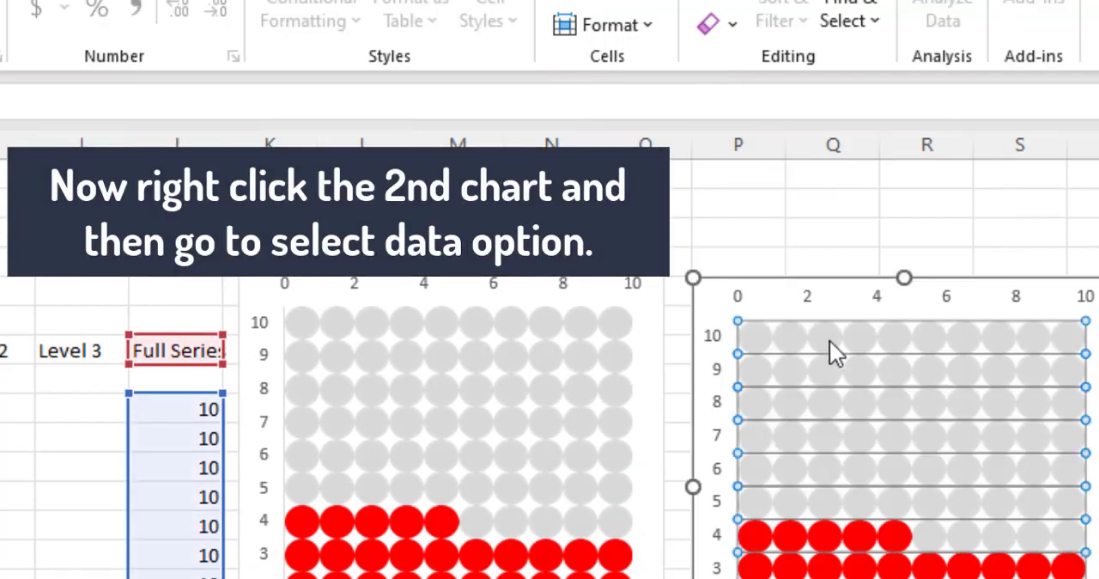
{"action": "right_click", "coordinate": [830, 339]}
{"action": "left_click", "coordinate": [919, 493]}
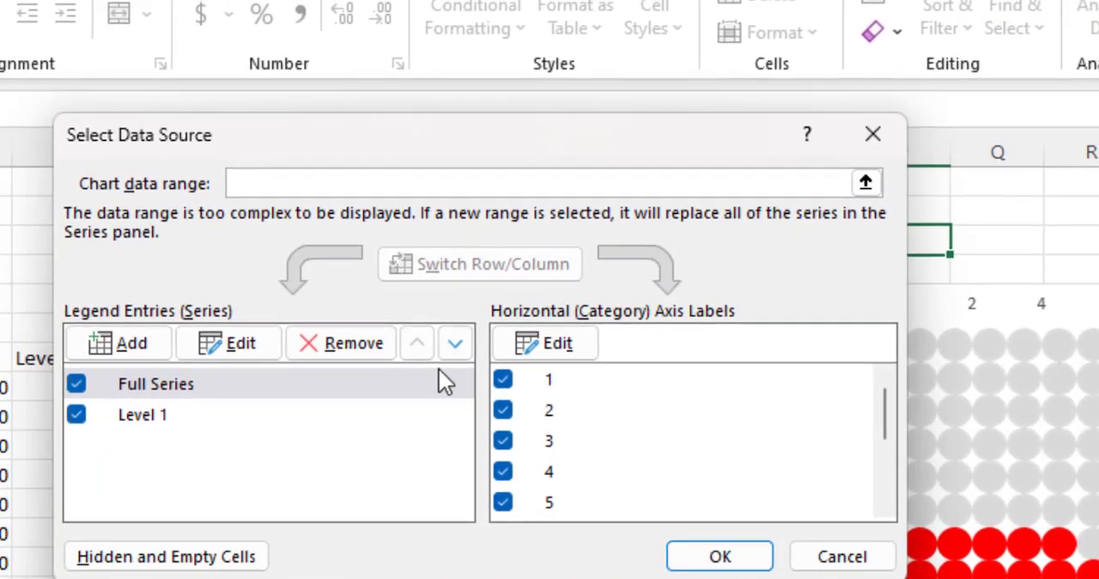
{"action": "left_click", "coordinate": [131, 388]}
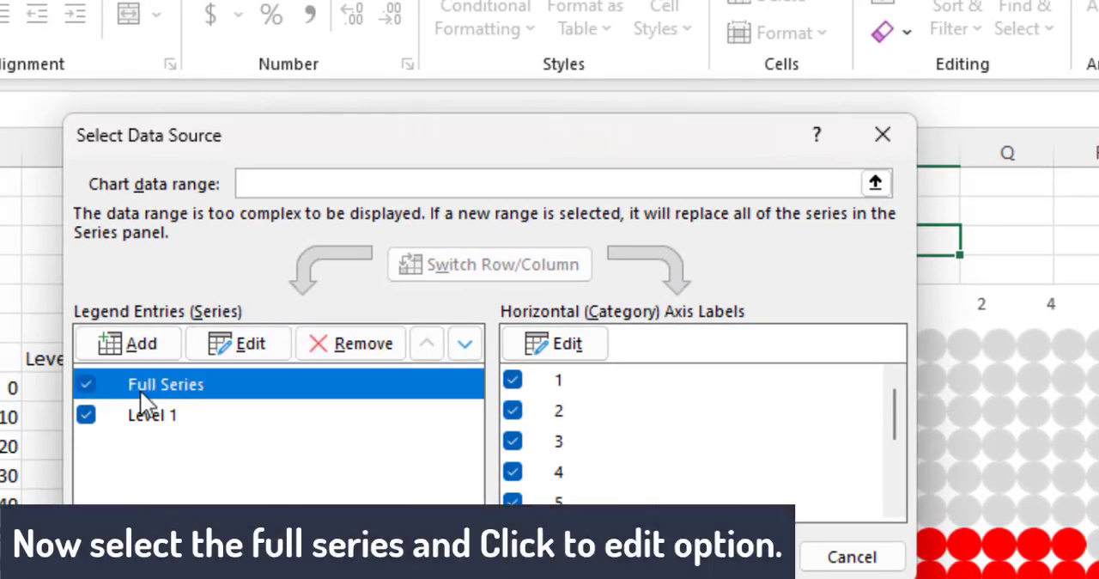
{"action": "left_click", "coordinate": [240, 345]}
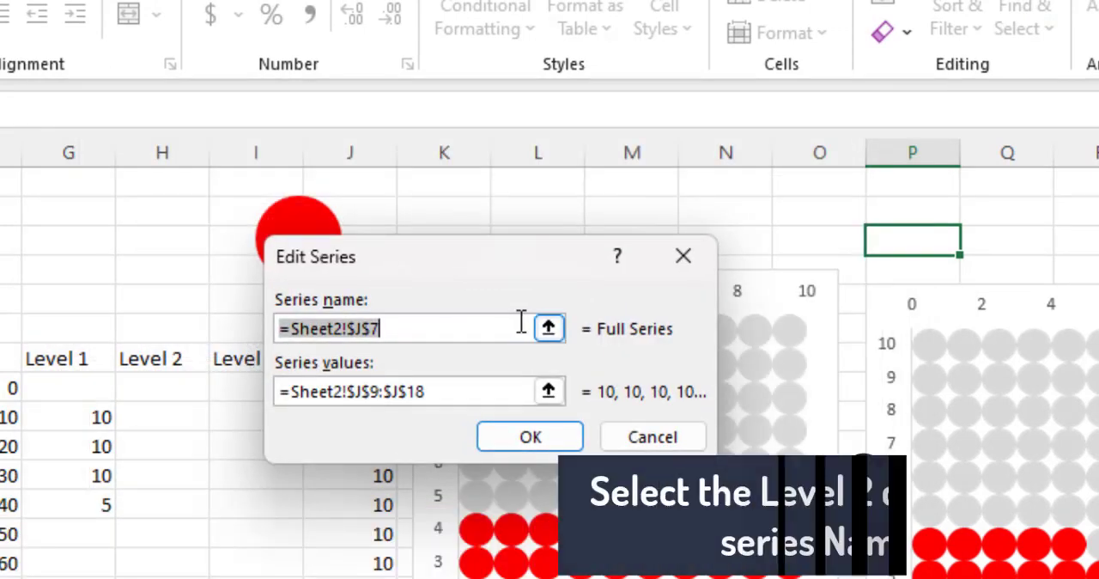
{"action": "left_click", "coordinate": [548, 329]}
{"action": "left_click", "coordinate": [150, 358]}
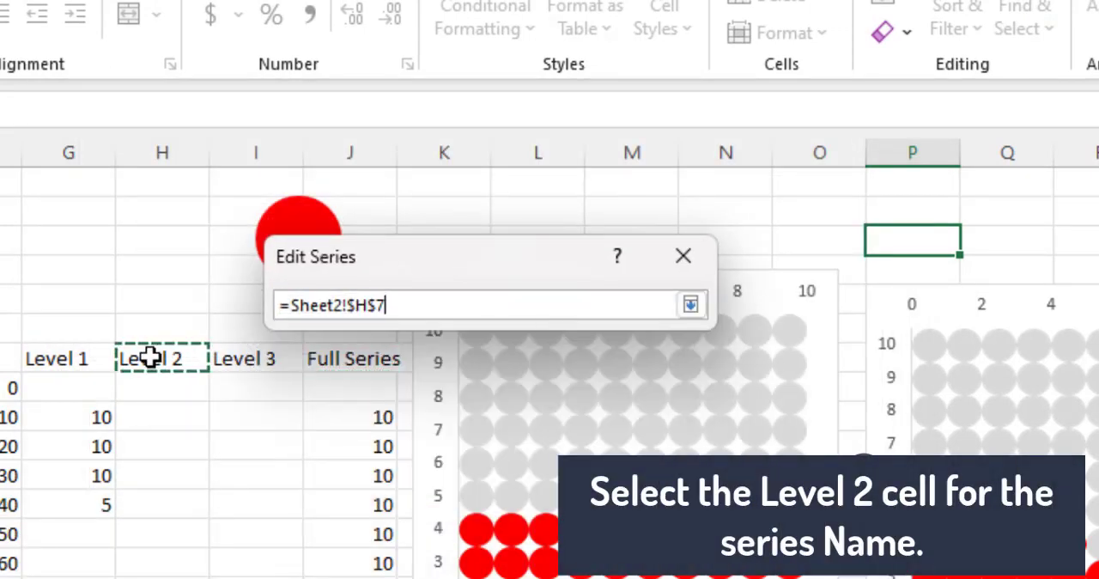
{"action": "left_click", "coordinate": [691, 305]}
Step: Set that series' values to H9:H18 and apply the data source changes to the duplicate chart
{"action": "left_click", "coordinate": [547, 390]}
{"action": "left_click_drag", "start_coordinate": [163, 416], "coordinate": [163, 576]}
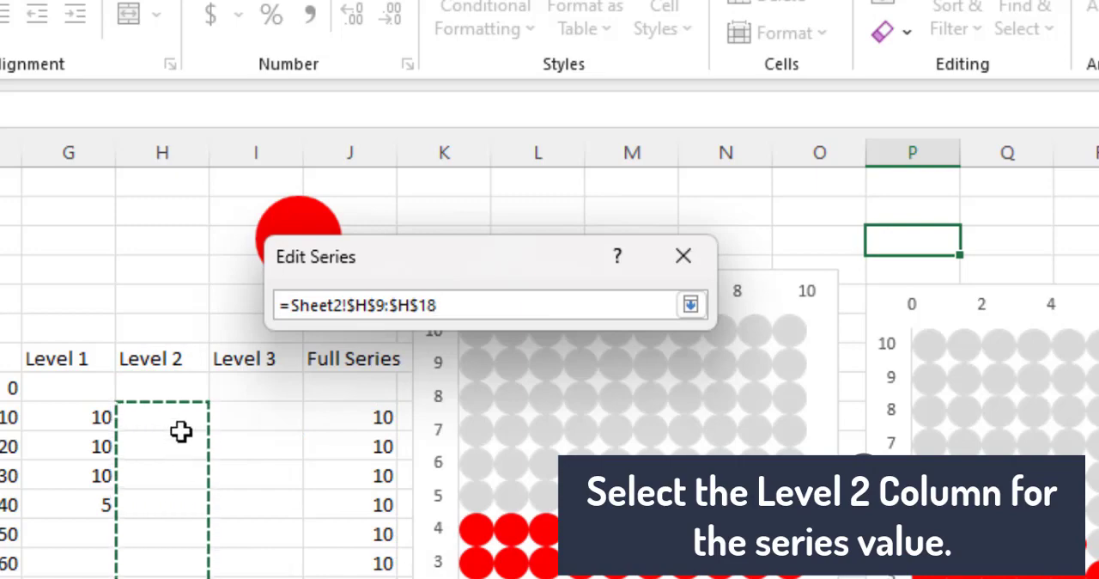
{"action": "left_click", "coordinate": [692, 305]}
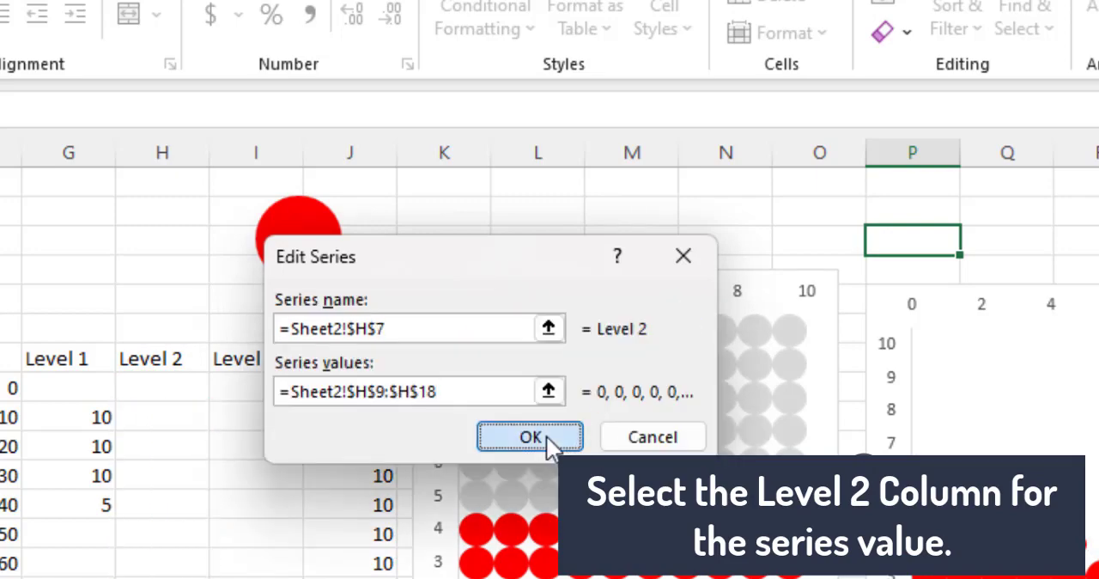
{"action": "left_click", "coordinate": [530, 438]}
{"action": "left_click", "coordinate": [700, 555]}
Step: Change the Progress% value to 65%
{"action": "left_click", "coordinate": [232, 195]}
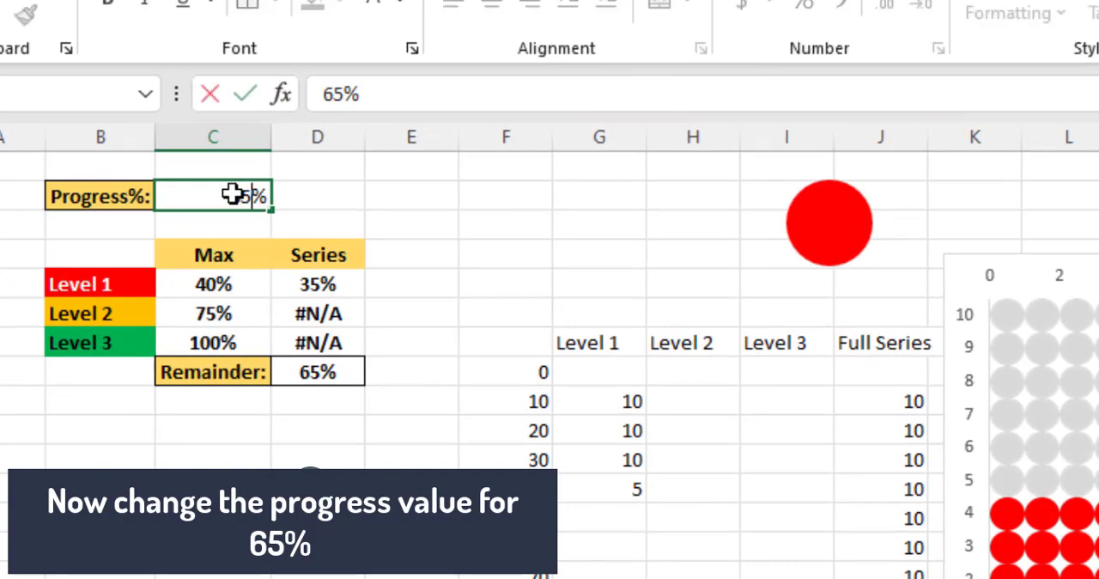
{"action": "key", "text": "Return"}
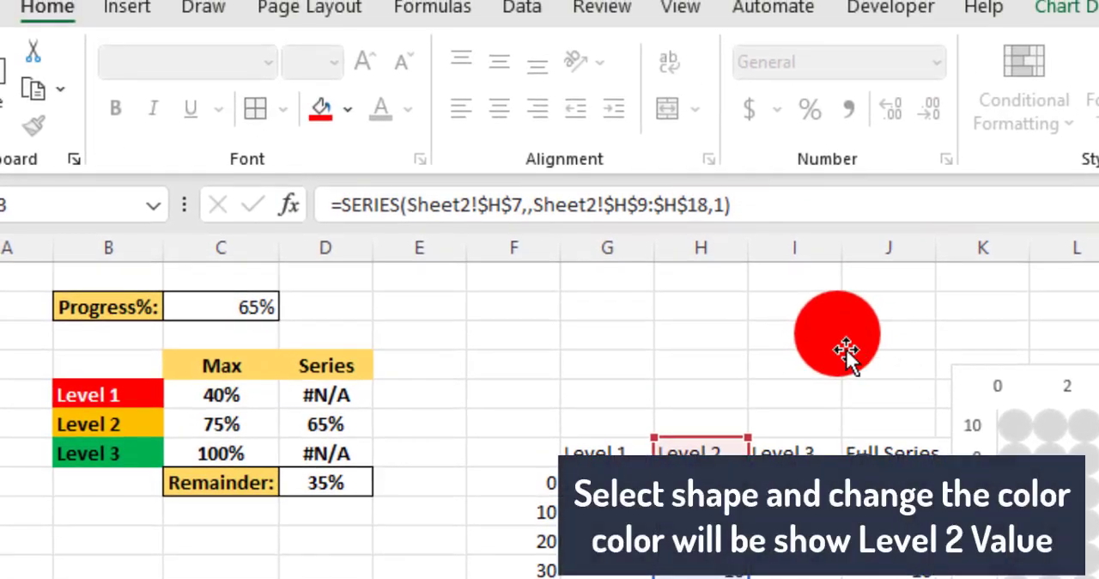
Step: Change the circle shape's fill color to the orange-yellow used for the Level 2 label
{"action": "left_click", "coordinate": [840, 243]}
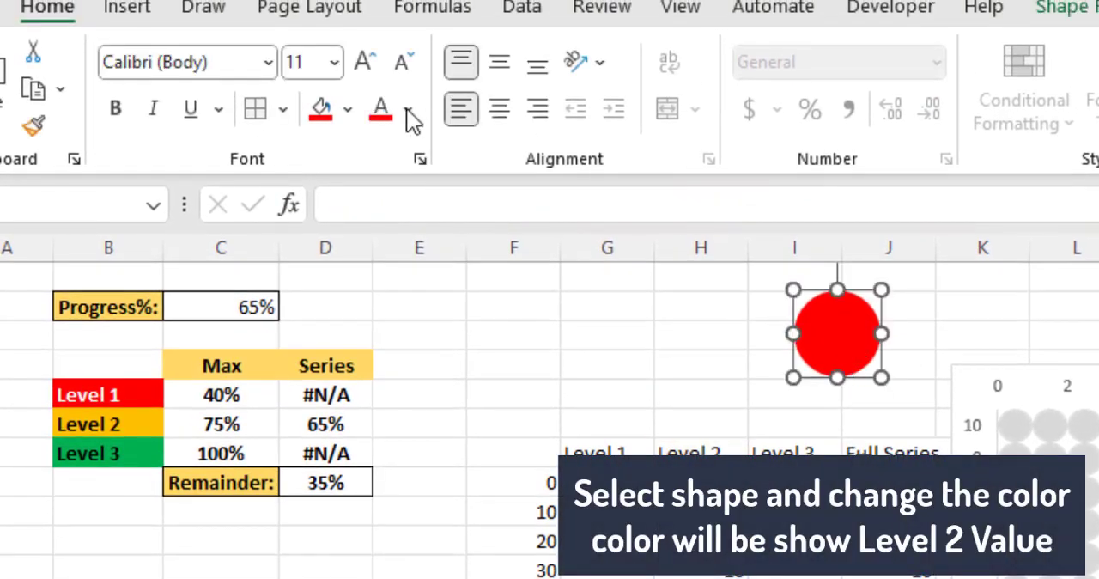
{"action": "left_click", "coordinate": [345, 111]}
{"action": "left_click", "coordinate": [365, 426]}
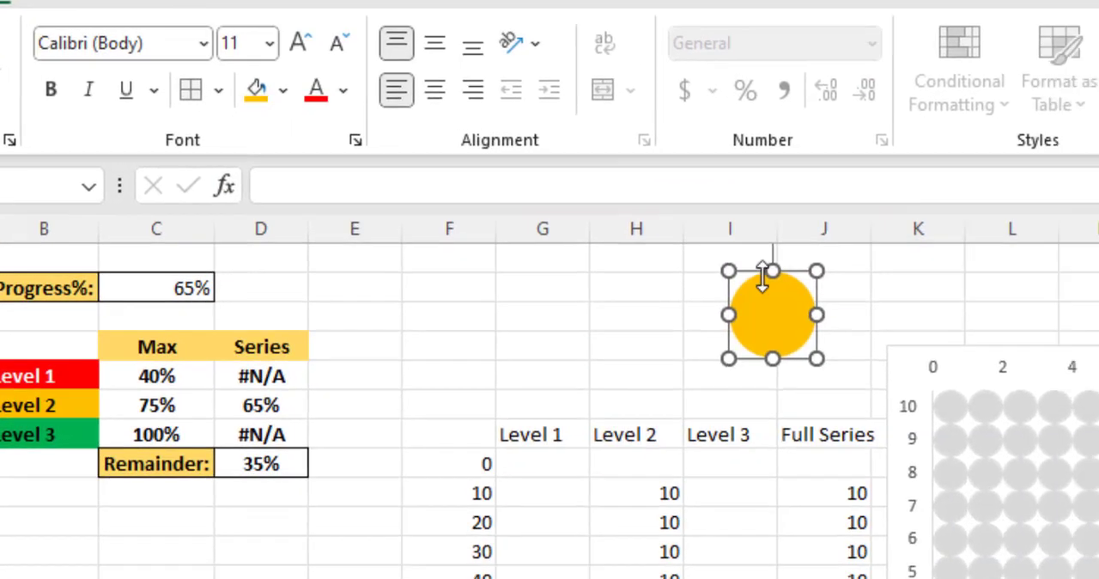
Step: Paste the orange-yellow circle into the duplicate chart's Level 2 bars and set their picture fill to Stack and Scale with
{"action": "left_click", "coordinate": [832, 335]}
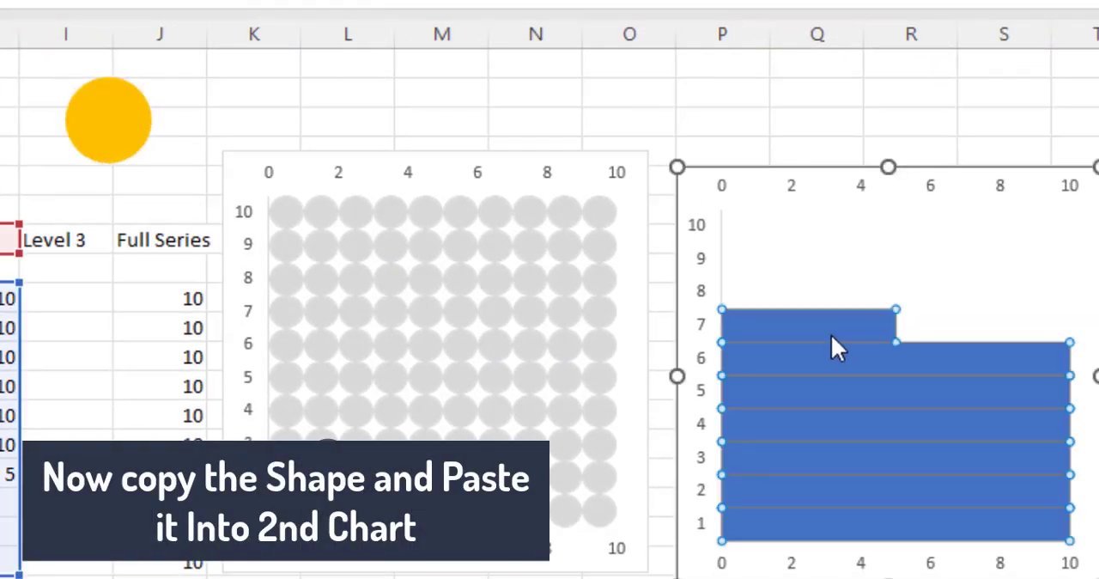
{"action": "key", "text": "ctrl+v"}
{"action": "right_click", "coordinate": [833, 339]}
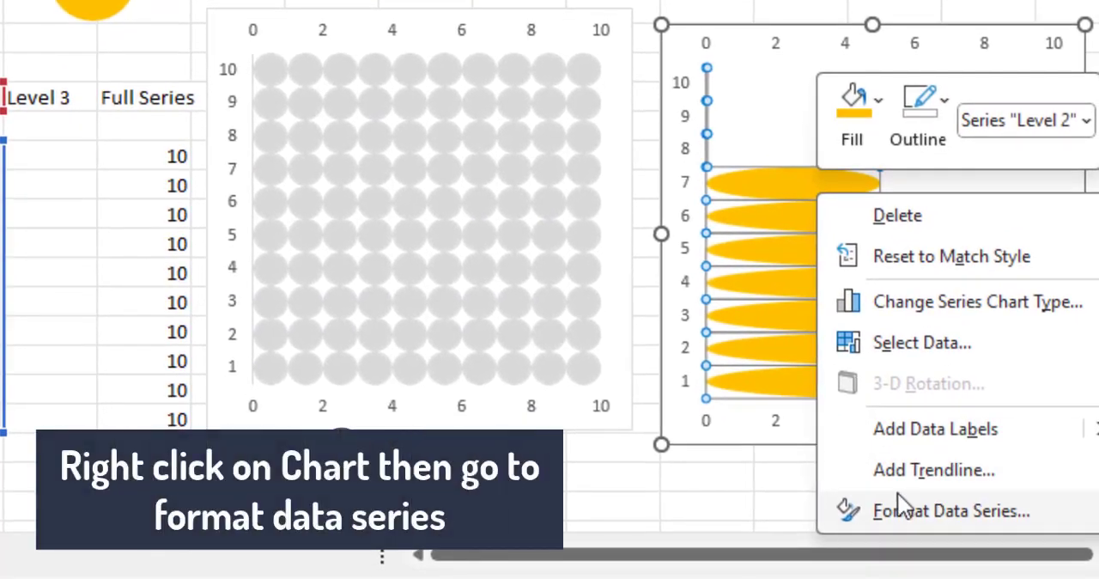
{"action": "left_click", "coordinate": [859, 505]}
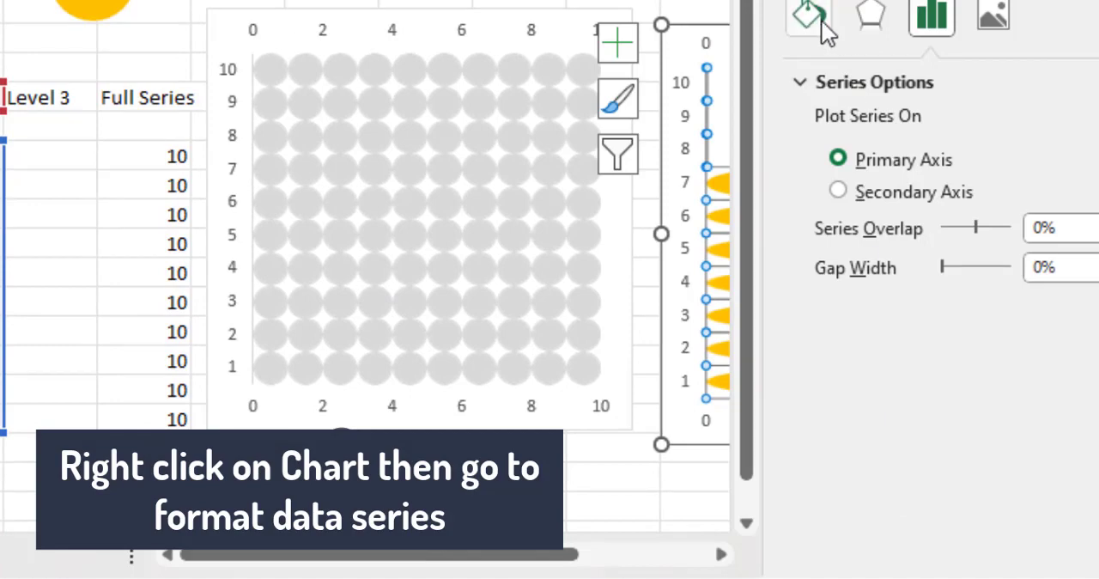
{"action": "left_click", "coordinate": [810, 16]}
{"action": "scroll", "coordinate": [910, 301], "scroll_direction": "down", "scroll_amount": 2}
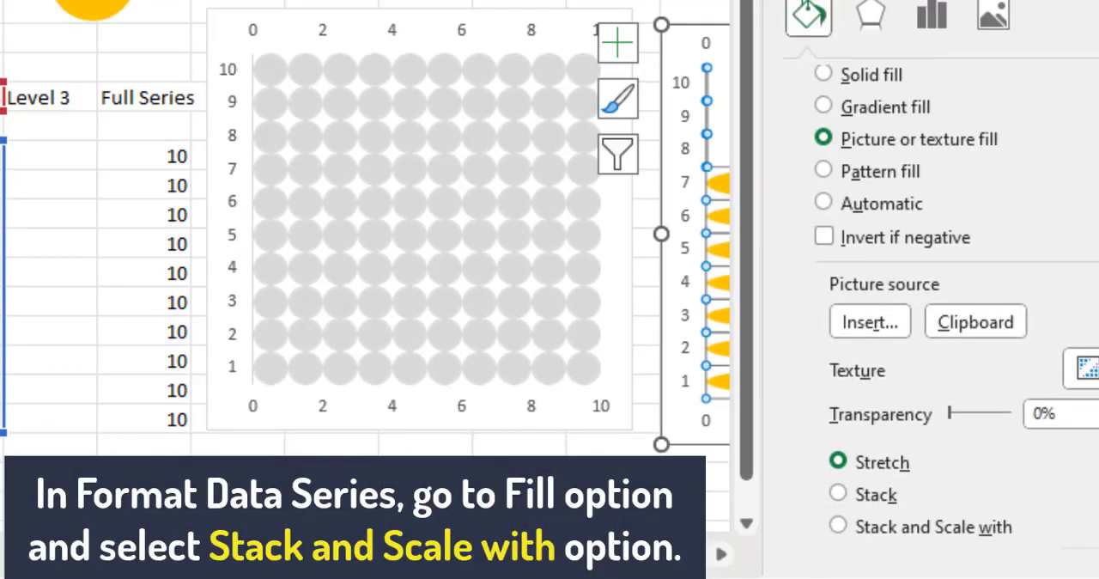
{"action": "scroll", "coordinate": [927, 300], "scroll_direction": "down", "scroll_amount": 3}
{"action": "left_click", "coordinate": [963, 262]}
{"action": "scroll", "coordinate": [963, 258], "scroll_direction": "up", "scroll_amount": 2}
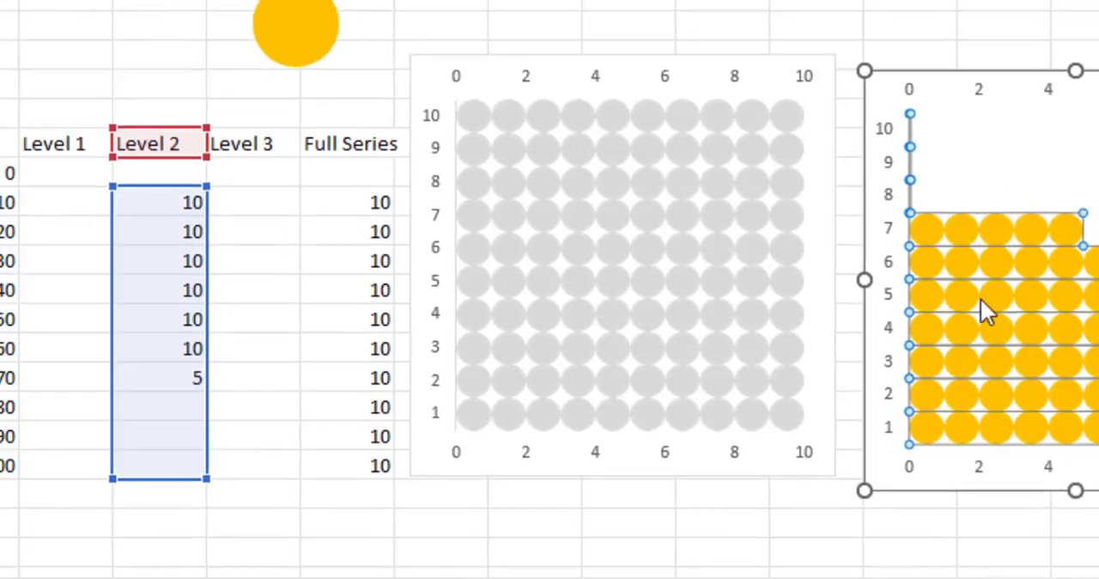
{"action": "left_click", "coordinate": [1077, 94]}
Step: Change the Progress% value to 80%
{"action": "left_click", "coordinate": [287, 126]}
{"action": "type", "text": "8"}
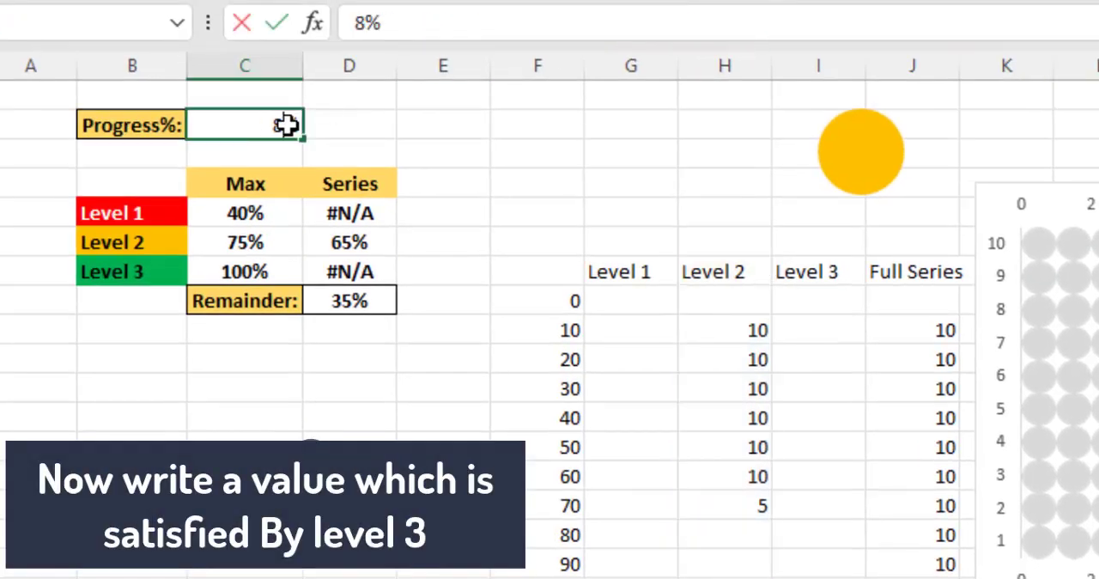
{"action": "type", "text": "0"}
{"action": "key", "text": "Return"}
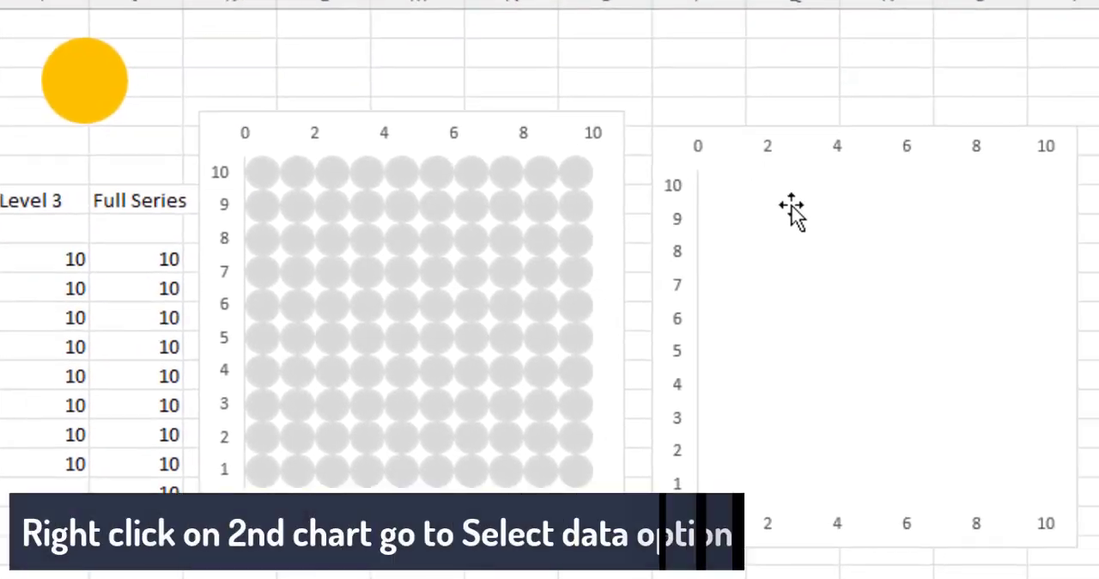
Step: In the duplicate chart's data source, edit the Level 1 entry so its series name refers to I7 (Level 3)
{"action": "left_click", "coordinate": [791, 212]}
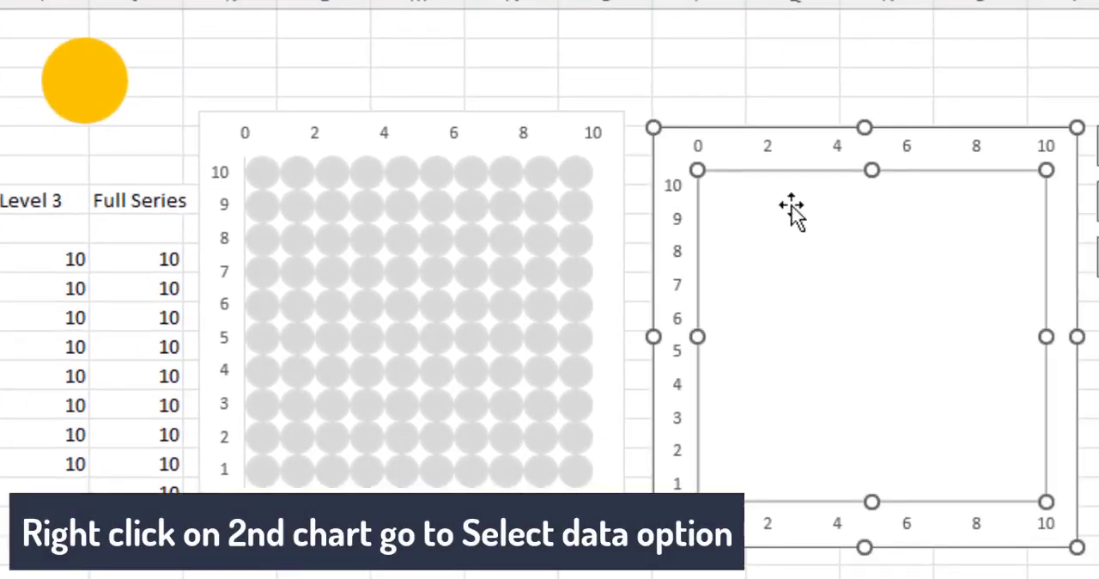
{"action": "right_click", "coordinate": [791, 208]}
{"action": "left_click", "coordinate": [864, 389]}
{"action": "left_click", "coordinate": [17, 255]}
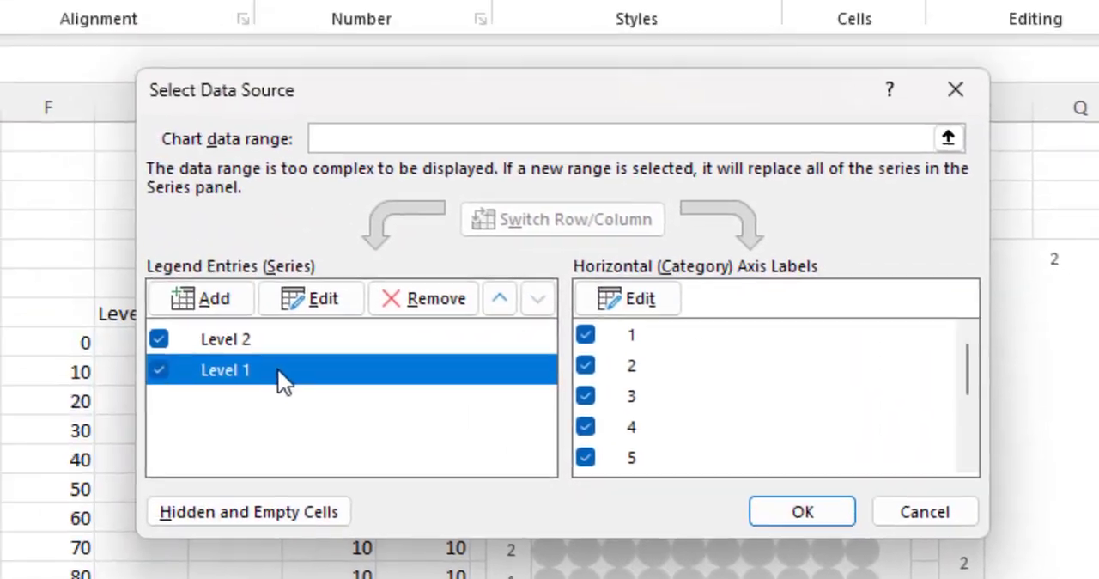
{"action": "left_click", "coordinate": [340, 298]}
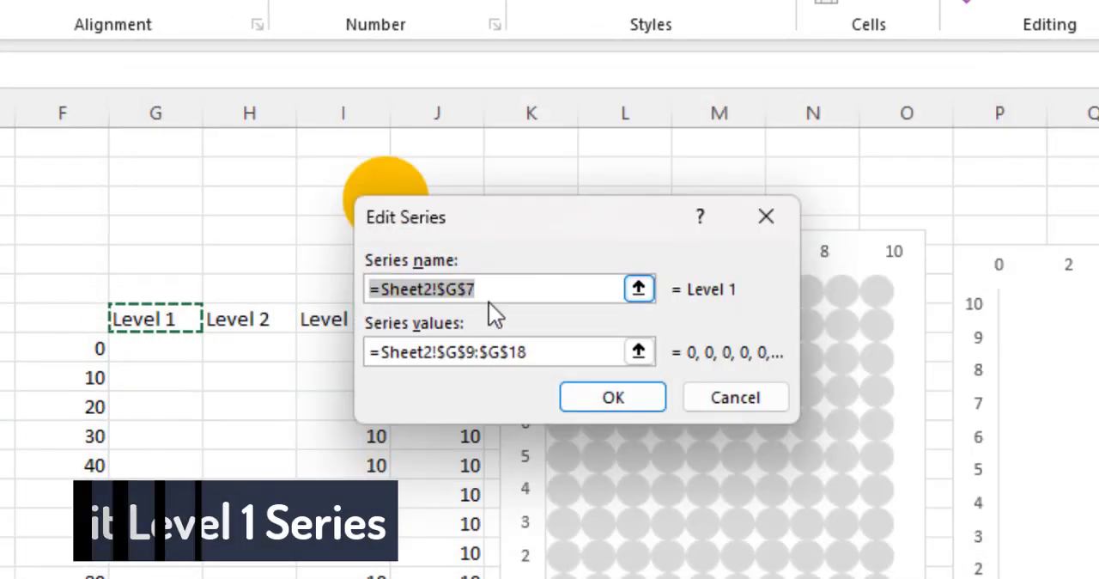
{"action": "left_click", "coordinate": [639, 291]}
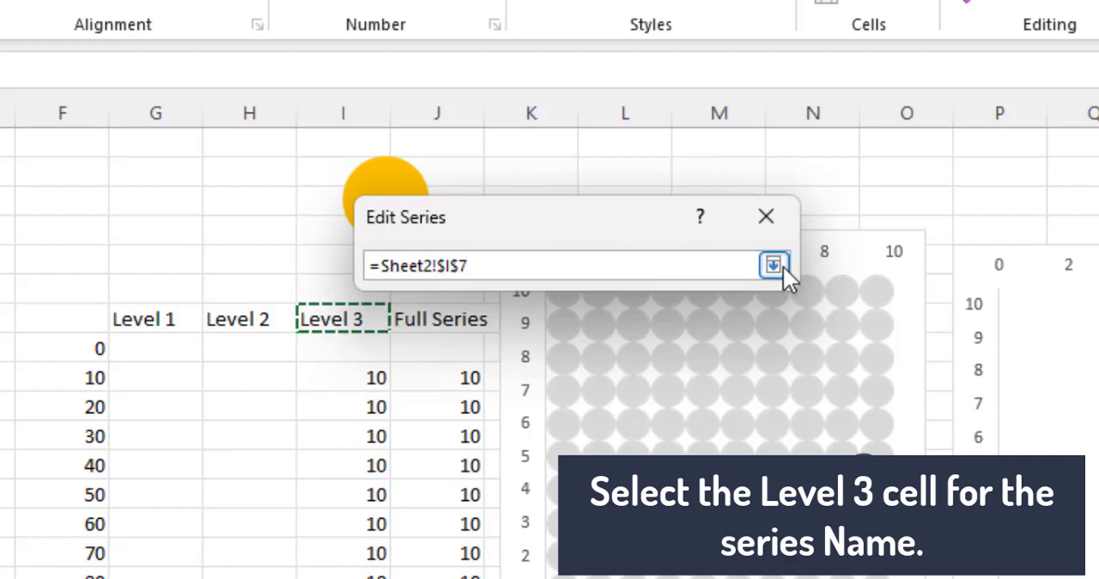
{"action": "left_click", "coordinate": [781, 265]}
Step: Set the edited series' values to I9:I18 and apply the data source changes to the duplicate chart
{"action": "left_click", "coordinate": [638, 352]}
{"action": "left_click_drag", "start_coordinate": [344, 378], "coordinate": [358, 561]}
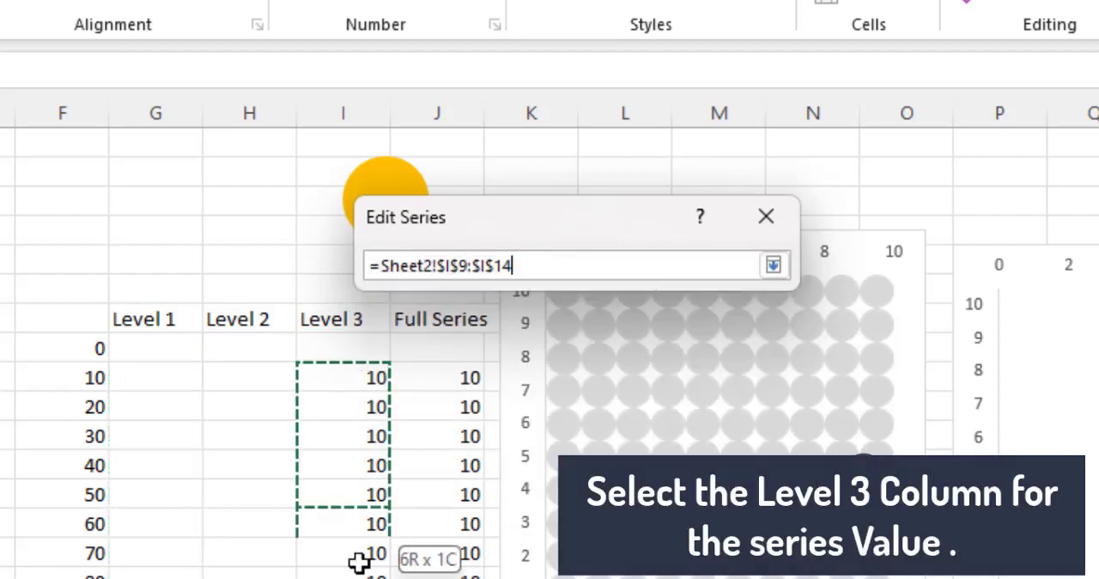
{"action": "left_click", "coordinate": [773, 265]}
{"action": "left_click", "coordinate": [630, 391]}
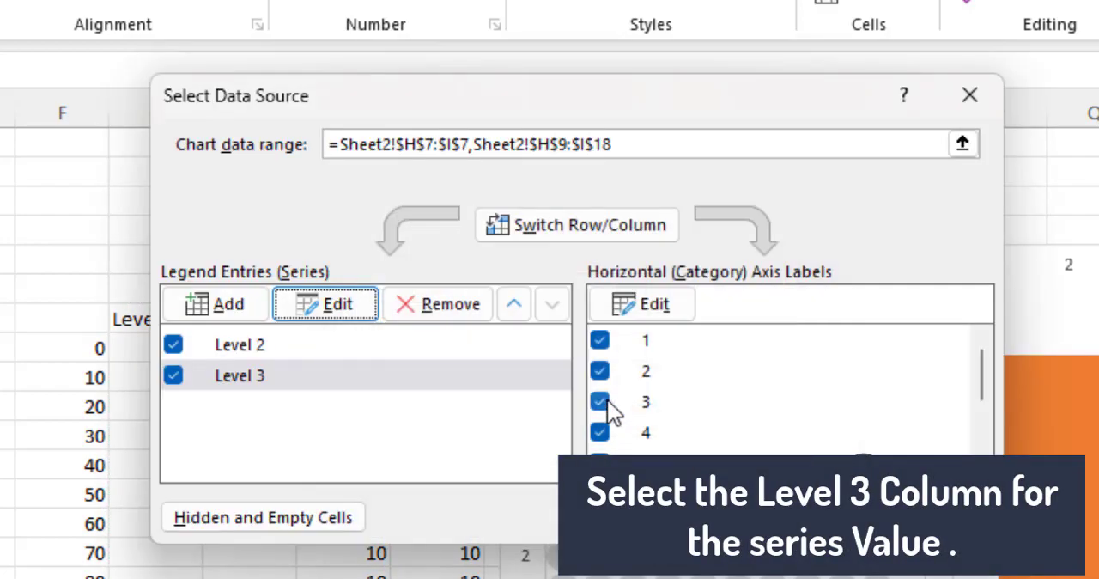
{"action": "left_click", "coordinate": [797, 517]}
Step: Change the circle shape's fill color to the green used for the Level 3 label
{"action": "left_click", "coordinate": [419, 211]}
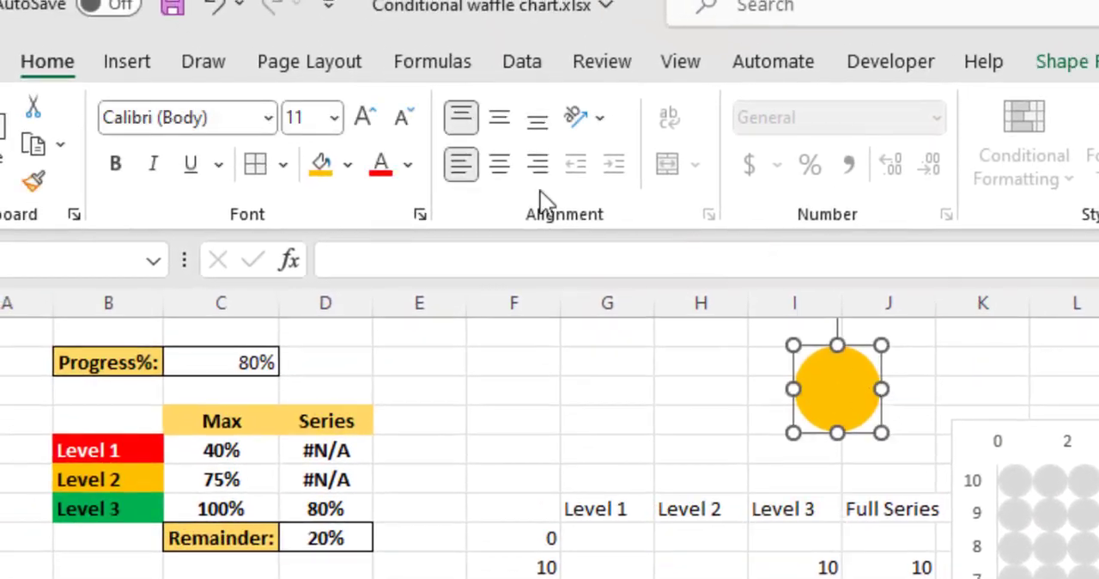
{"action": "left_click", "coordinate": [348, 168]}
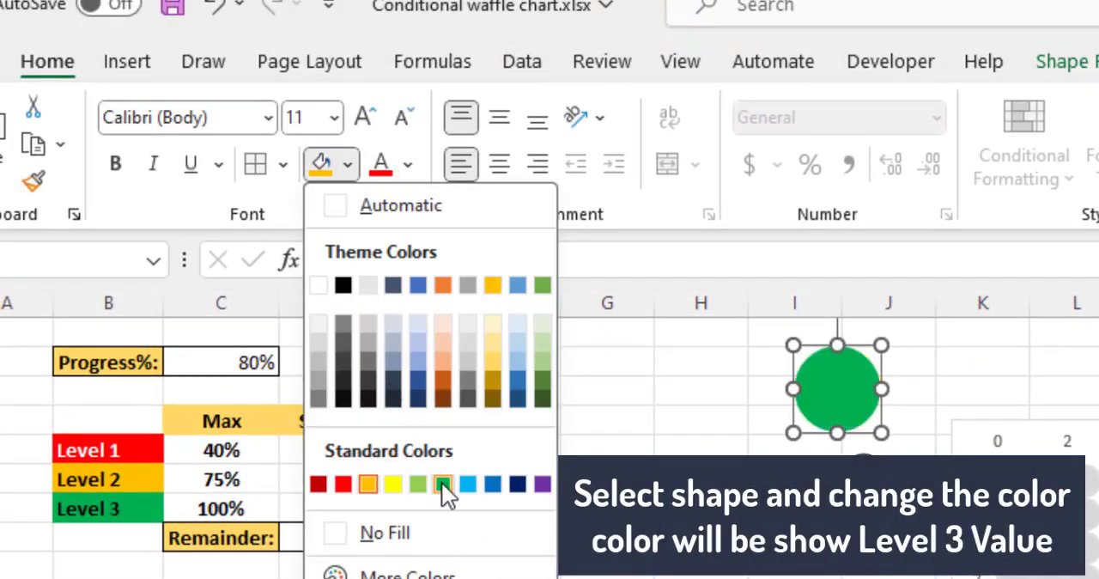
{"action": "left_click", "coordinate": [442, 483]}
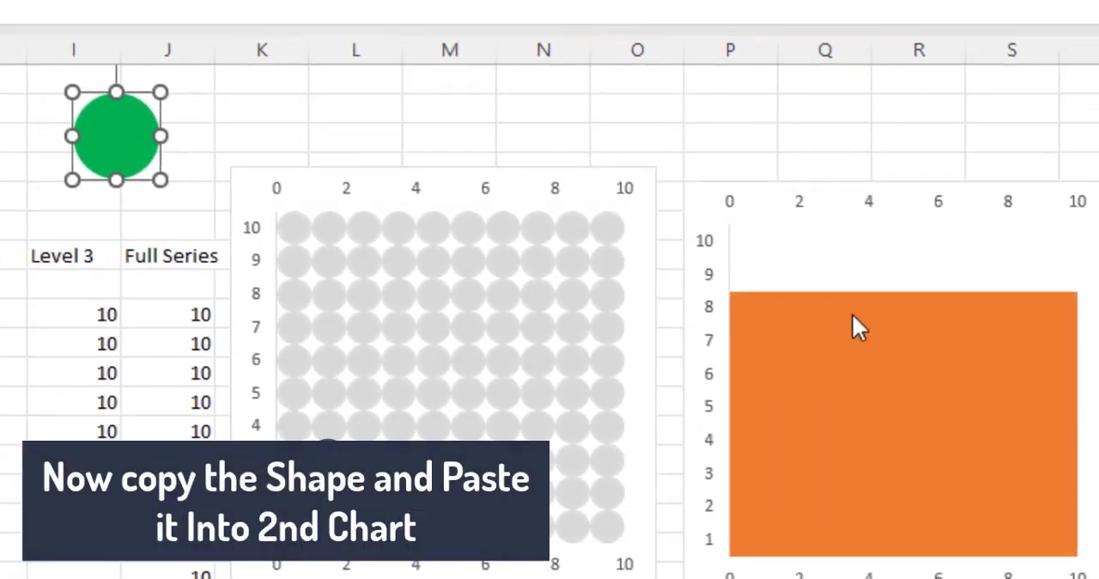
Step: Paste the green circle into the duplicate chart's Level 3 bars and set their picture fill to Stack and Scale with
{"action": "left_click", "coordinate": [853, 315]}
{"action": "key", "text": "ctrl+v"}
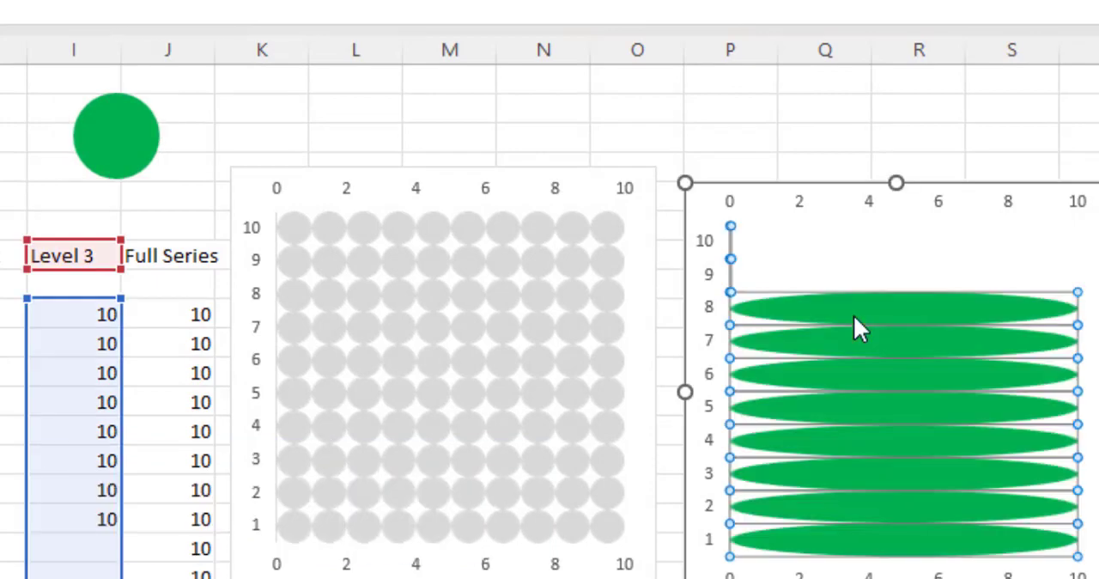
{"action": "right_click", "coordinate": [854, 315]}
{"action": "left_click", "coordinate": [962, 524]}
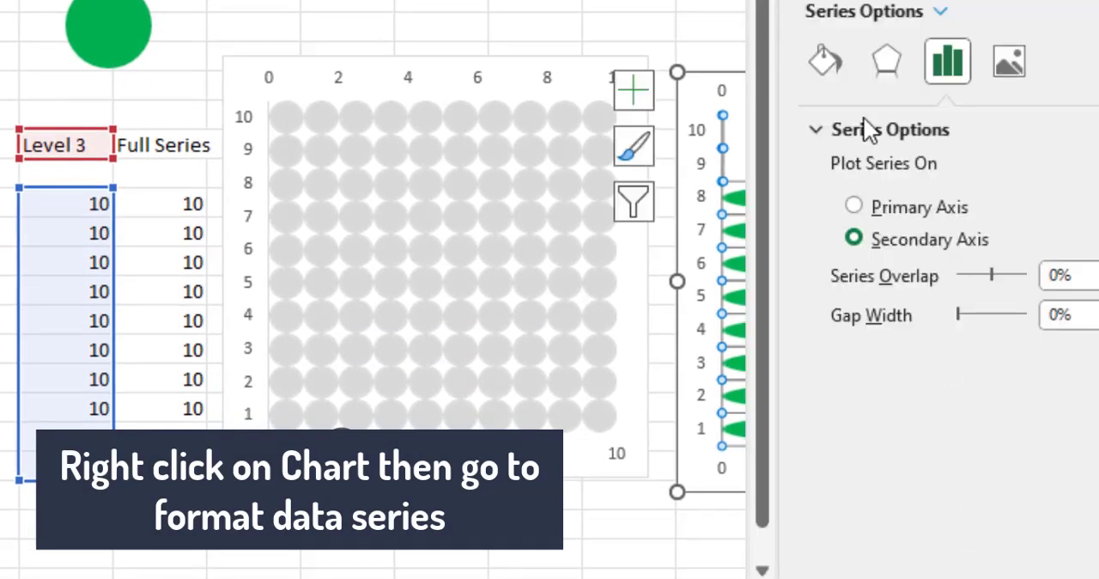
{"action": "left_click", "coordinate": [826, 62]}
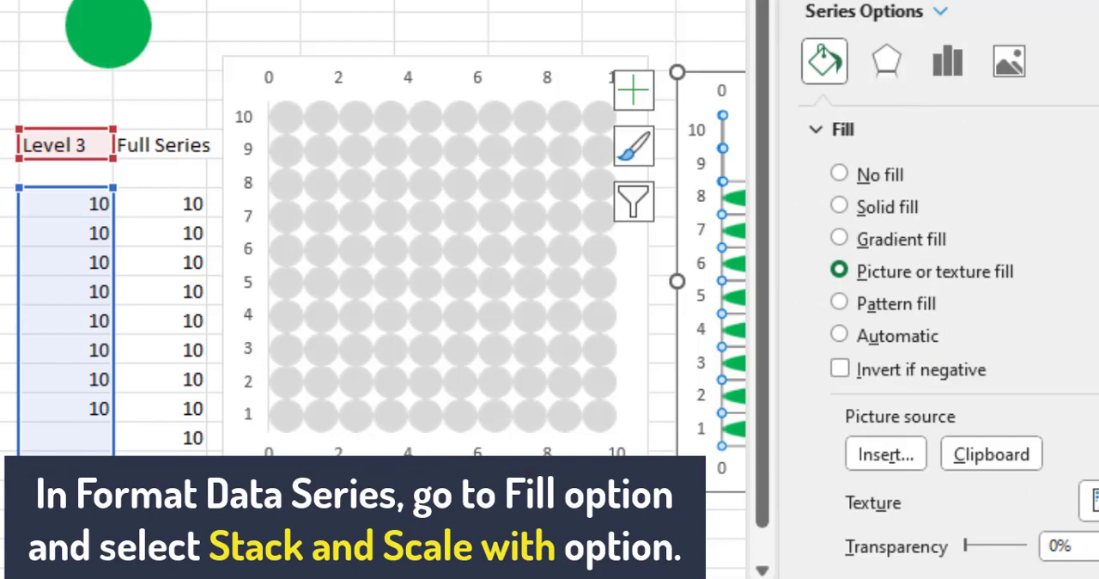
{"action": "scroll", "coordinate": [936, 343], "scroll_direction": "down", "scroll_amount": 5}
{"action": "left_click", "coordinate": [855, 301]}
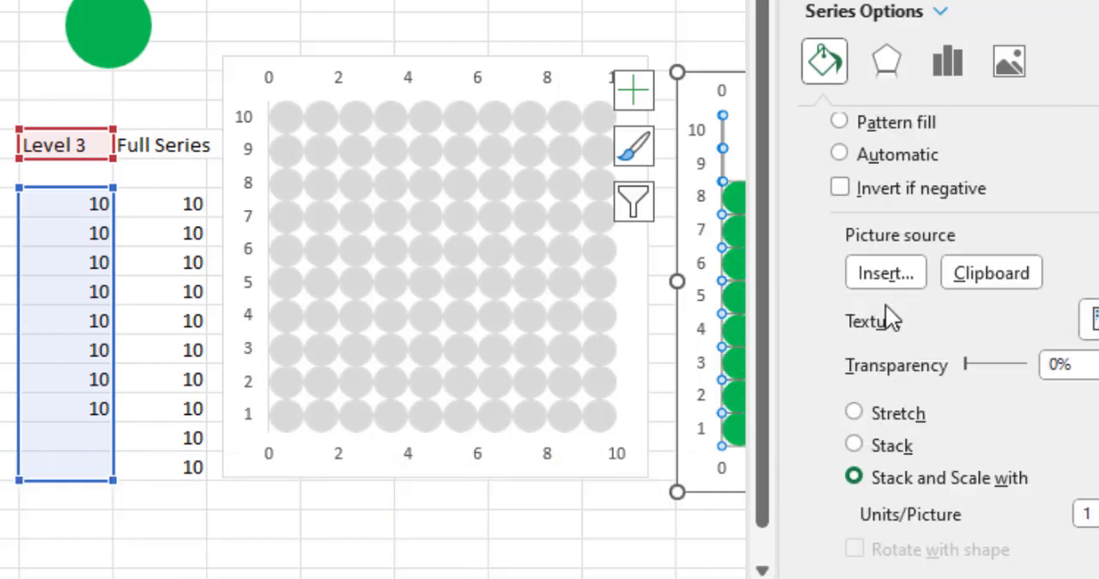
{"action": "left_click", "coordinate": [1098, 0]}
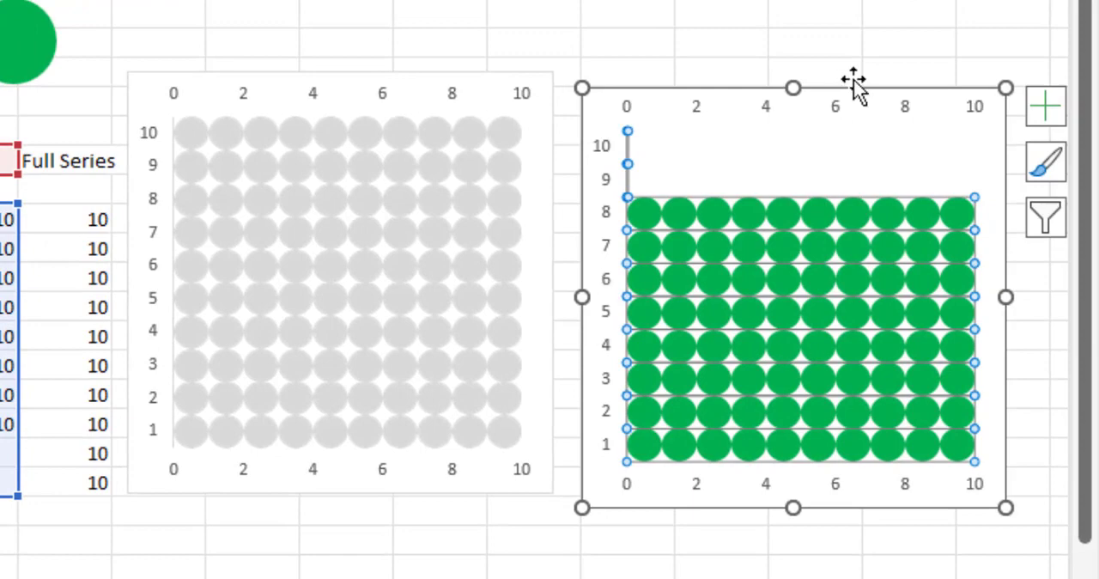
Step: Remove the axes from both the green duplicate chart and the gray Full Series chart
{"action": "left_click", "coordinate": [1031, 95]}
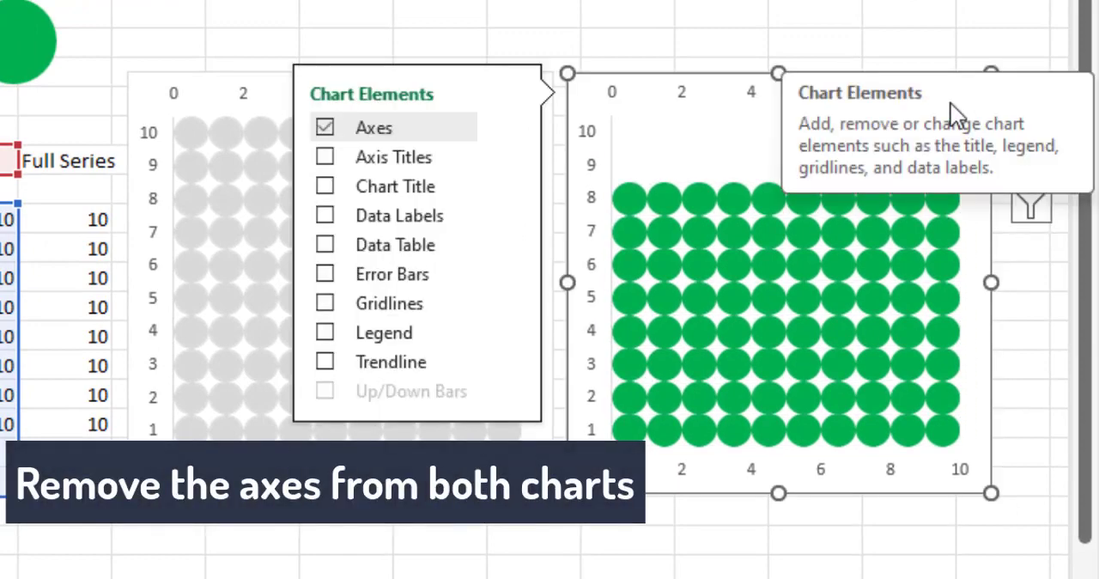
{"action": "left_click", "coordinate": [326, 128]}
{"action": "left_click", "coordinate": [421, 45]}
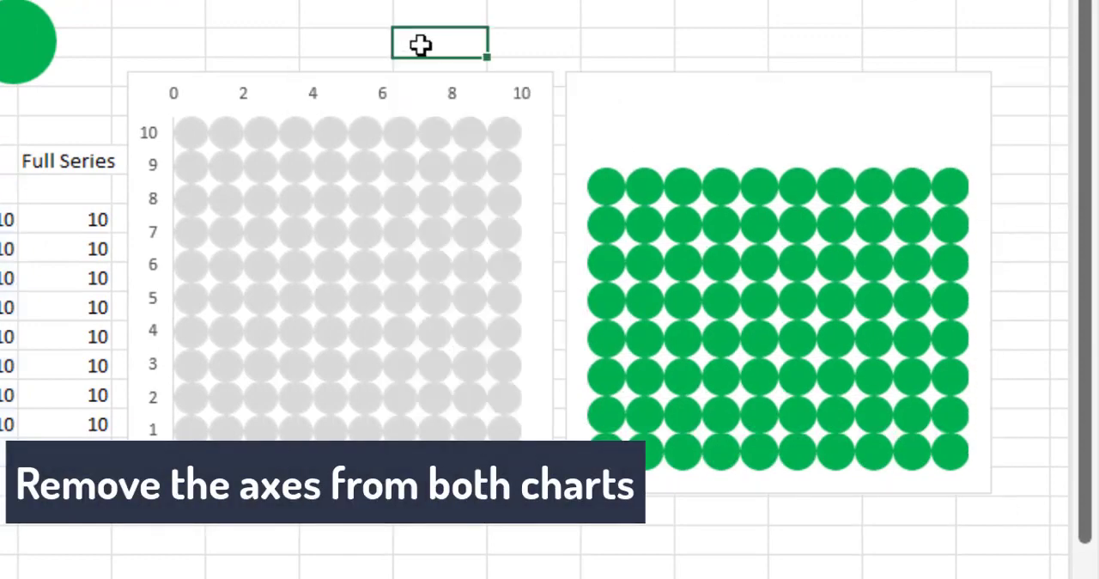
{"action": "left_click", "coordinate": [507, 99]}
{"action": "left_click", "coordinate": [590, 91]}
{"action": "left_click", "coordinate": [661, 127]}
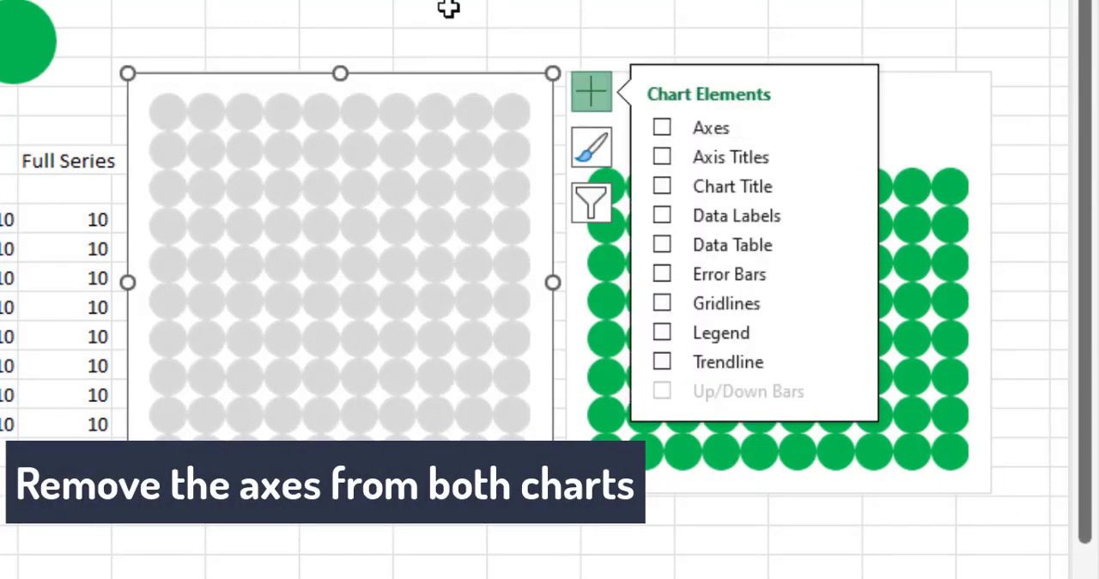
{"action": "left_click", "coordinate": [449, 7]}
Step: Give the green duplicate chart's background no fill and no outline
{"action": "left_click", "coordinate": [661, 82]}
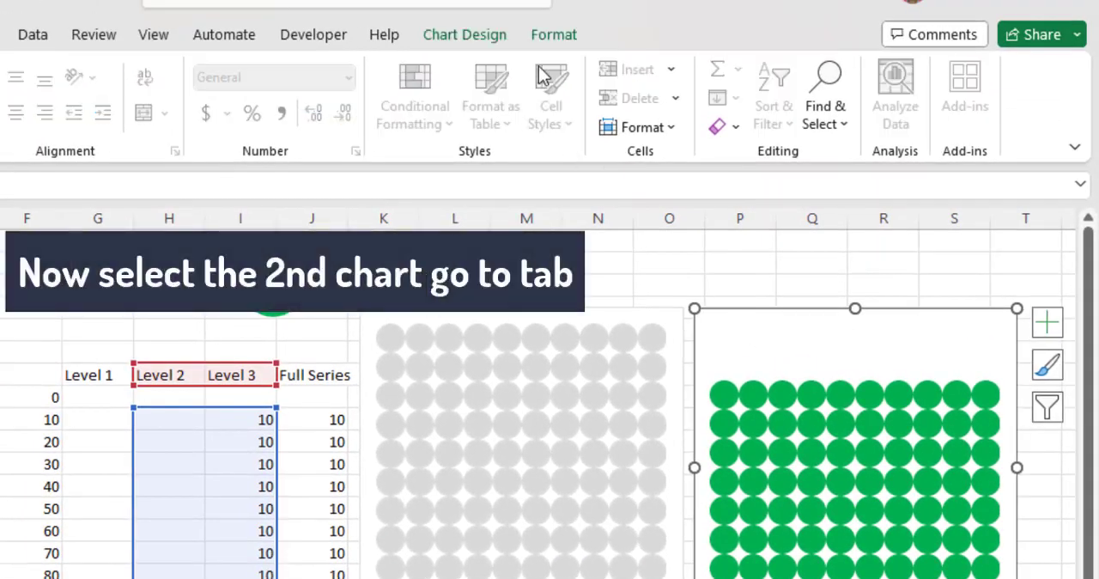
{"action": "left_click", "coordinate": [465, 34]}
{"action": "left_click", "coordinate": [545, 40]}
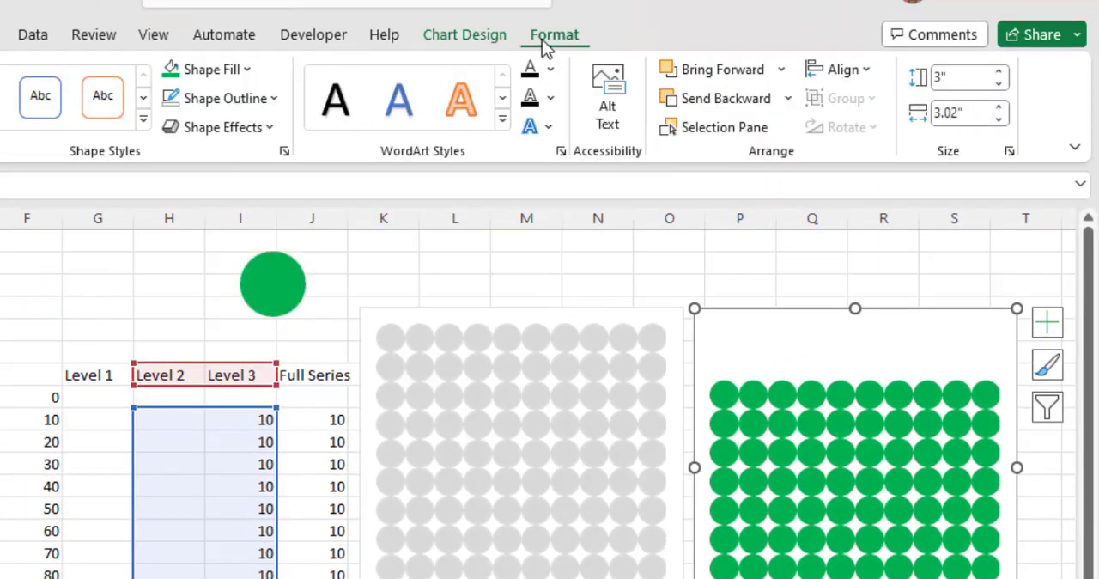
{"action": "left_click", "coordinate": [214, 71]}
{"action": "left_click", "coordinate": [215, 352]}
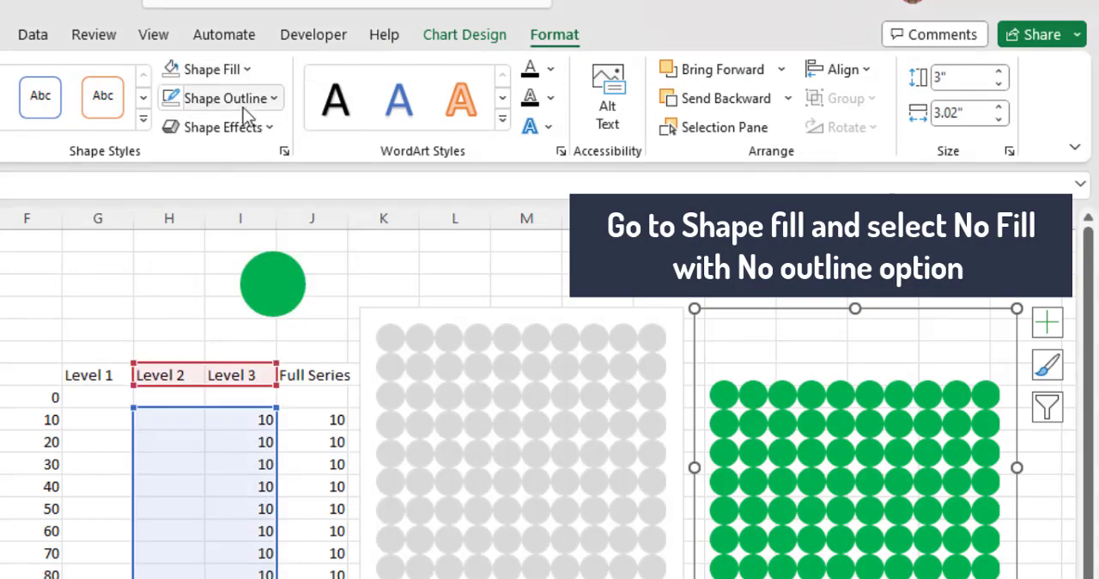
{"action": "left_click", "coordinate": [247, 99]}
{"action": "left_click", "coordinate": [251, 381]}
Step: Select both charts and align them to each other's middle and center so they overlap
{"action": "left_click", "coordinate": [642, 311], "text": "ctrl"}
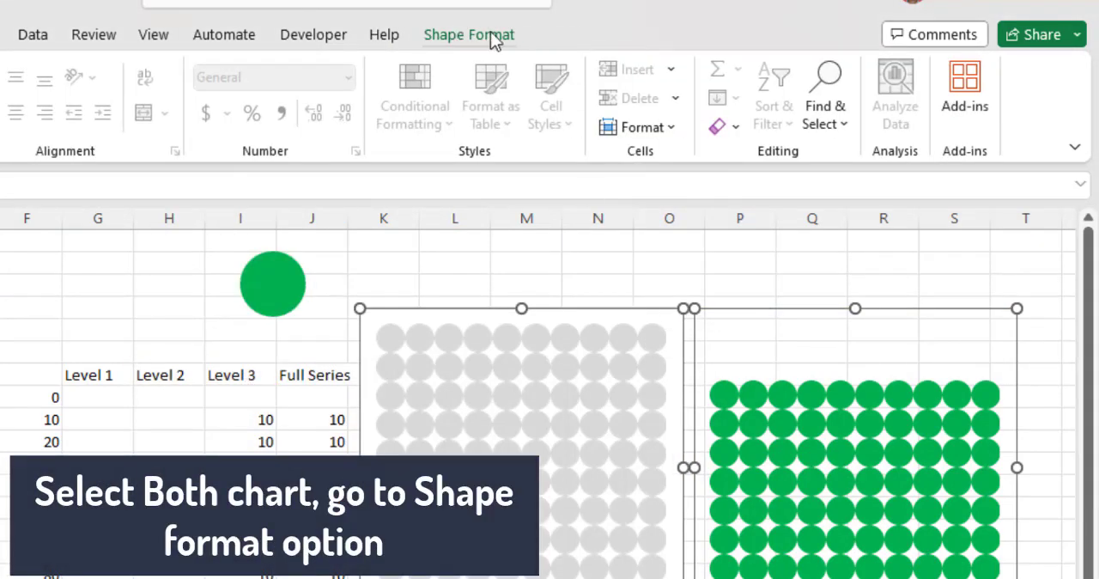
{"action": "left_click", "coordinate": [494, 36]}
{"action": "left_click", "coordinate": [863, 71]}
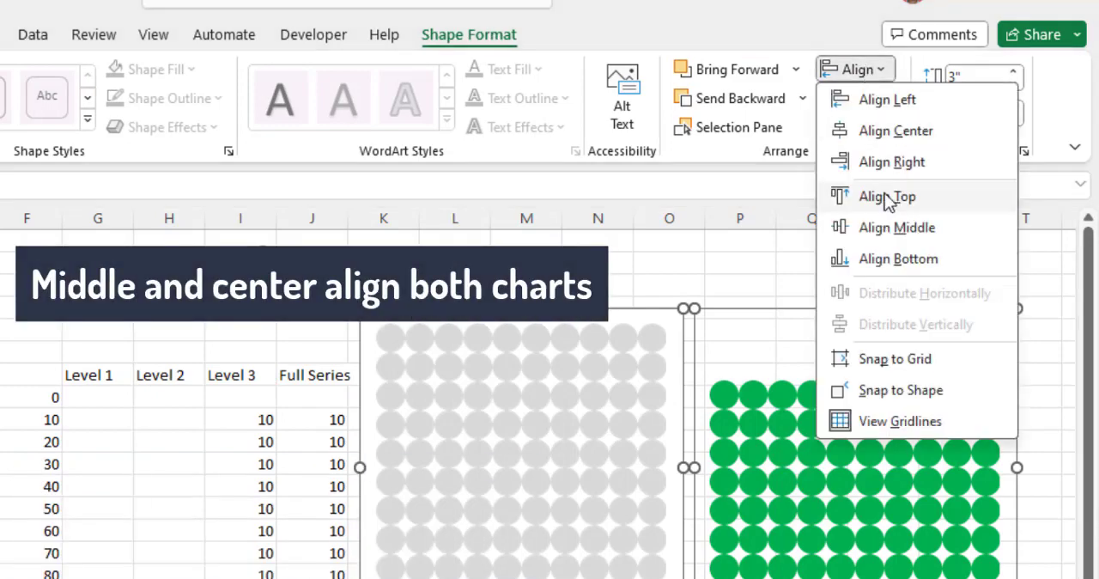
{"action": "left_click", "coordinate": [897, 227]}
{"action": "left_click", "coordinate": [859, 70]}
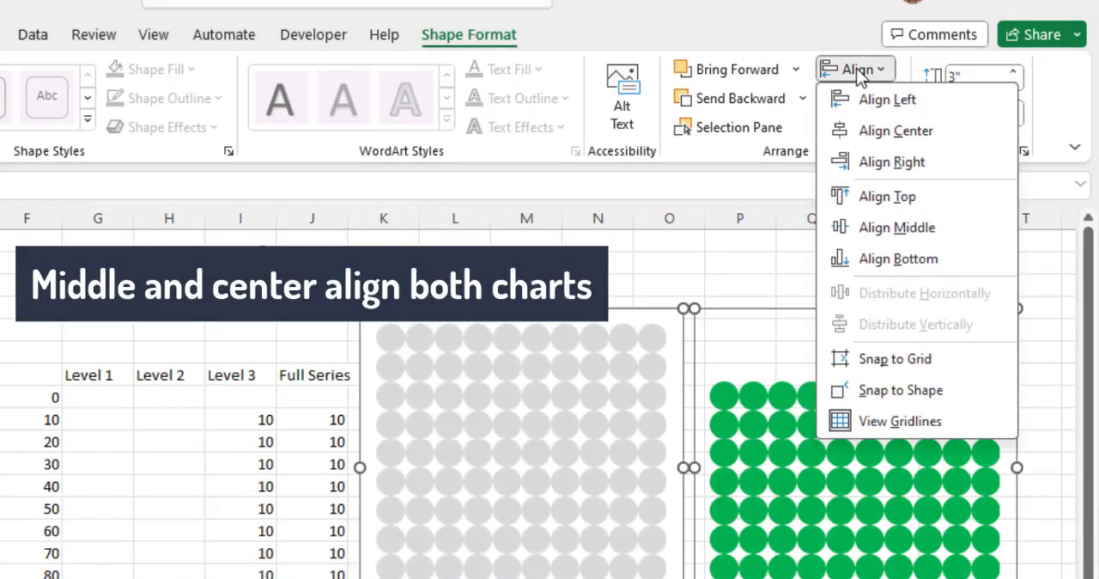
{"action": "left_click", "coordinate": [885, 132]}
Step: Group the two overlapping charts and delete the spare green circle shape from the sheet
{"action": "right_click", "coordinate": [756, 306]}
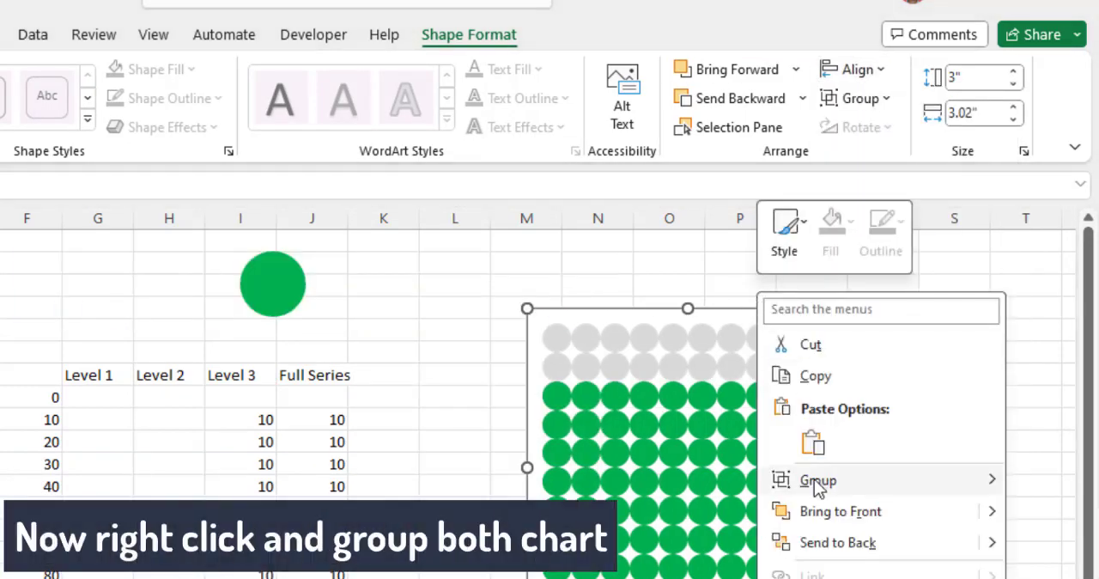
{"action": "mouse_move", "coordinate": [810, 481]}
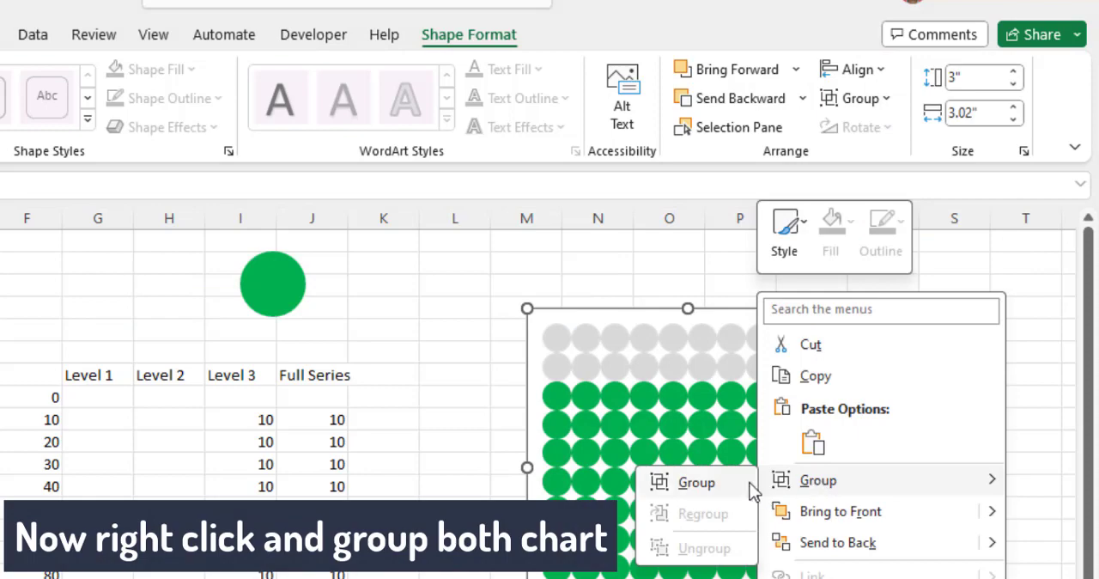
{"action": "left_click", "coordinate": [697, 483]}
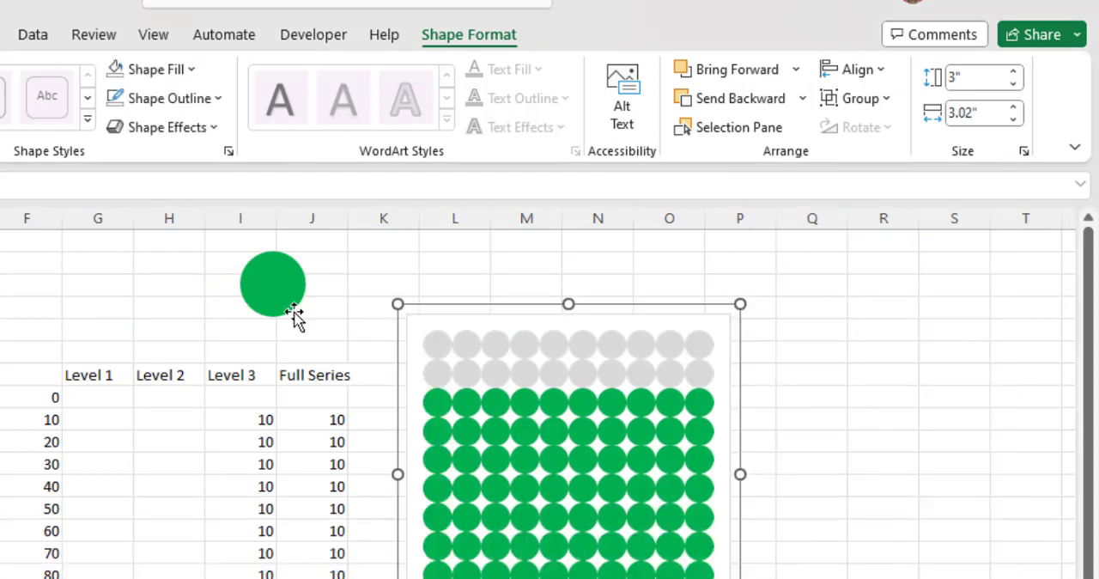
{"action": "left_click", "coordinate": [280, 304]}
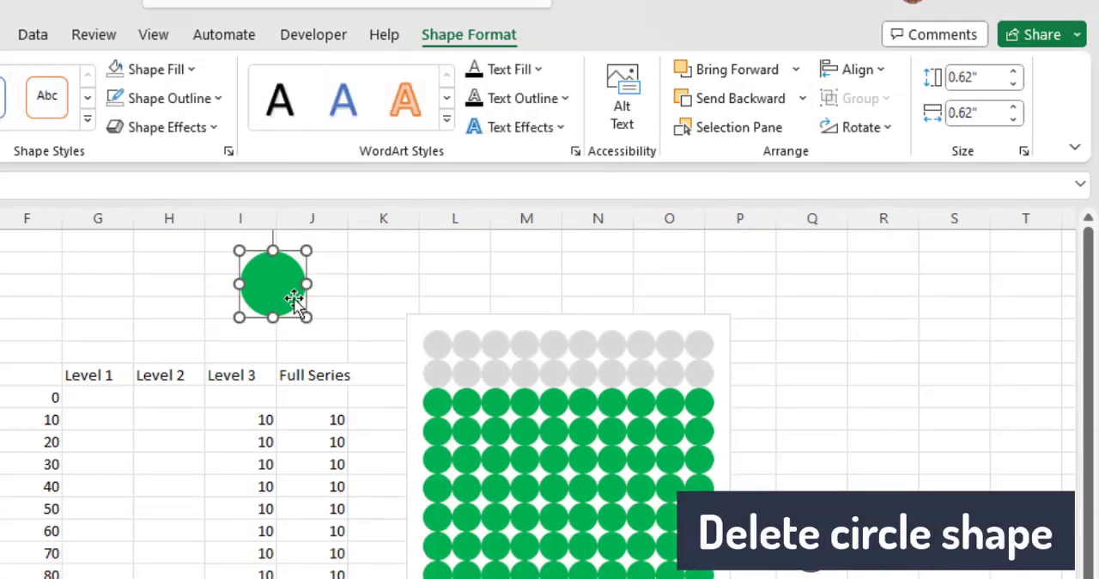
{"action": "key", "text": "Delete"}
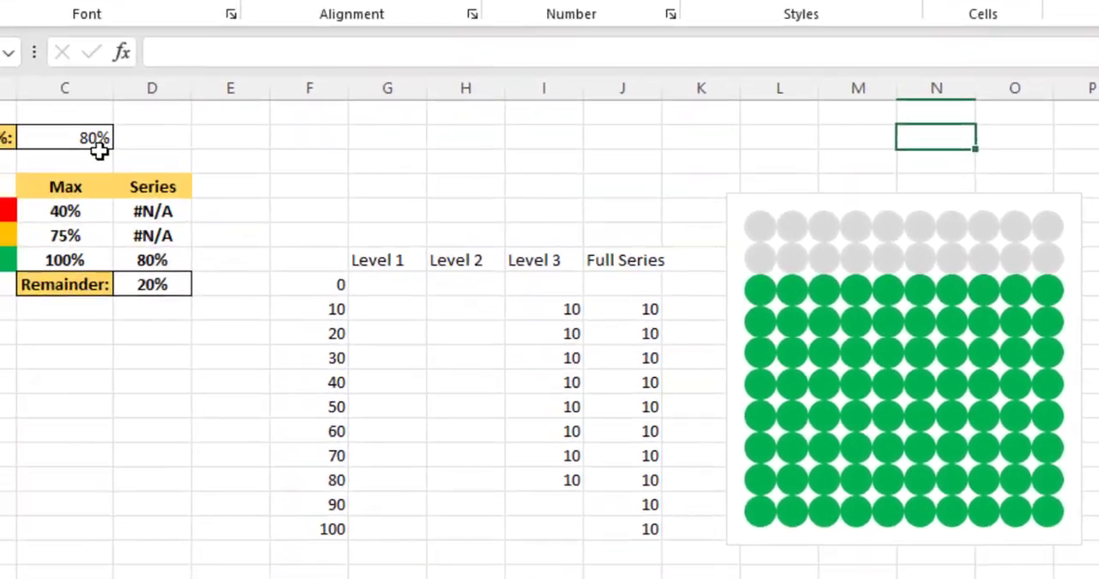
Step: Change the Progress% value to 37.5% to test the grouped waffle chart
{"action": "left_click", "coordinate": [98, 121]}
{"action": "type", "text": "3"}
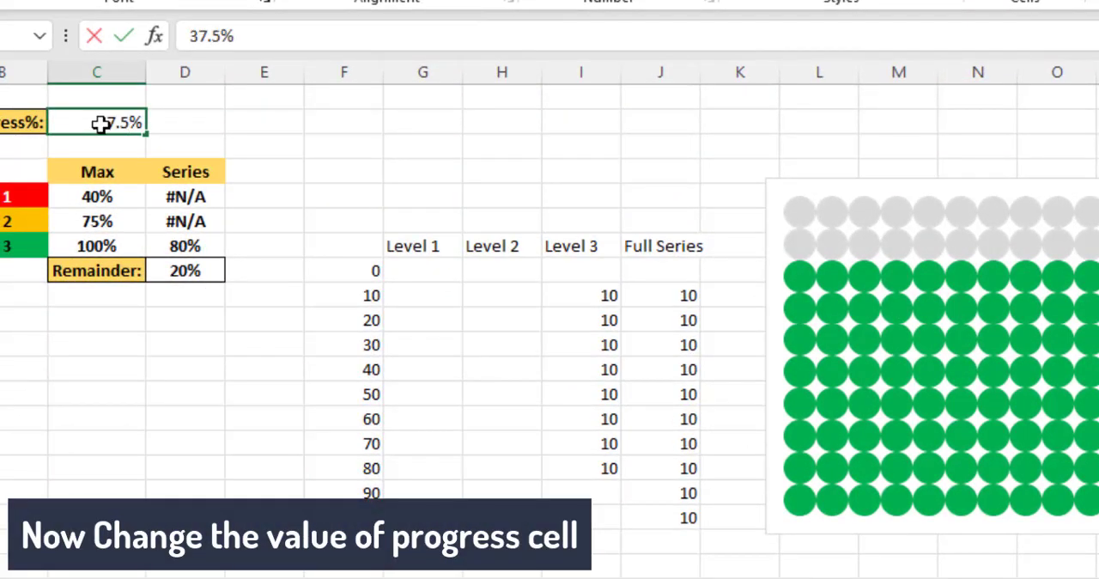
{"action": "type", "text": "7.5"}
{"action": "key", "text": "Return"}
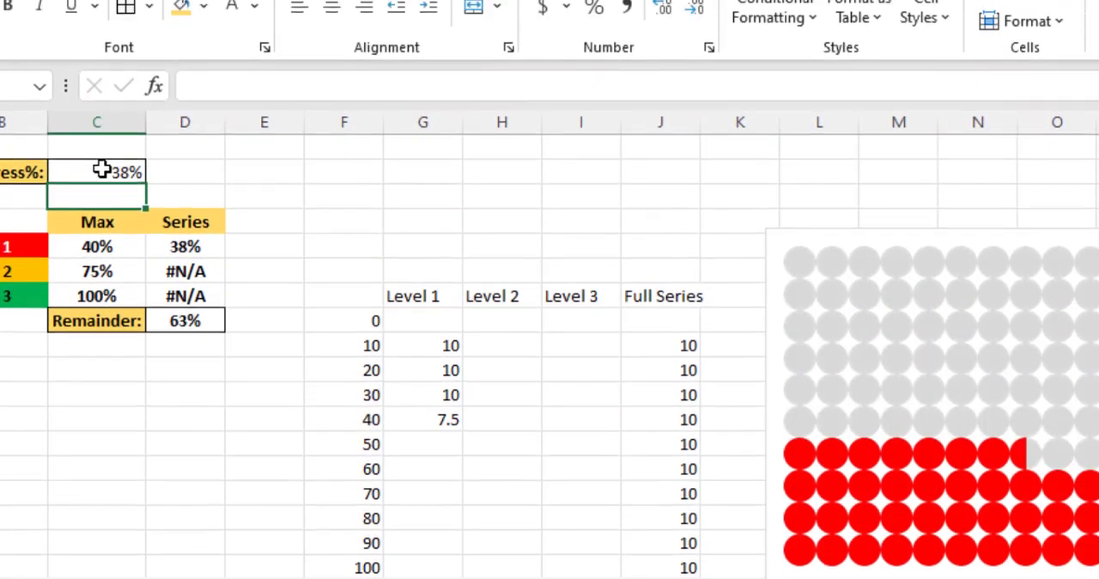
Step: Show one decimal place in the Progress% cell and in the Series column values down to the Remainder
{"action": "left_click", "coordinate": [112, 122]}
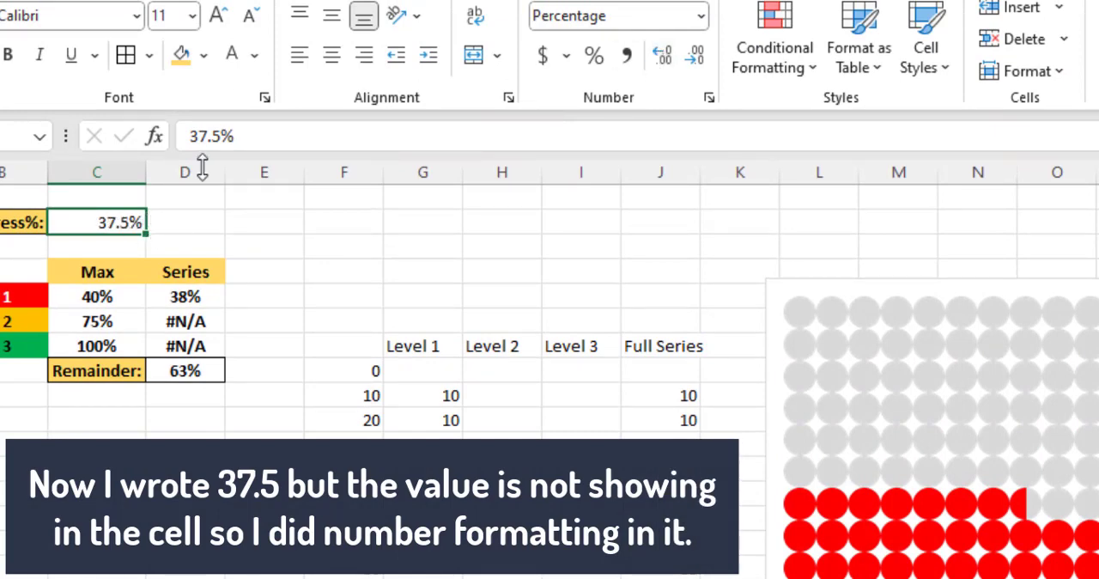
{"action": "left_click_drag", "start_coordinate": [184, 297], "coordinate": [184, 370]}
{"action": "left_click", "coordinate": [663, 55]}
Step: Test the waffle chart by changing the Progress% value first to 55.7% and after that to 76.8%
{"action": "left_click", "coordinate": [95, 223]}
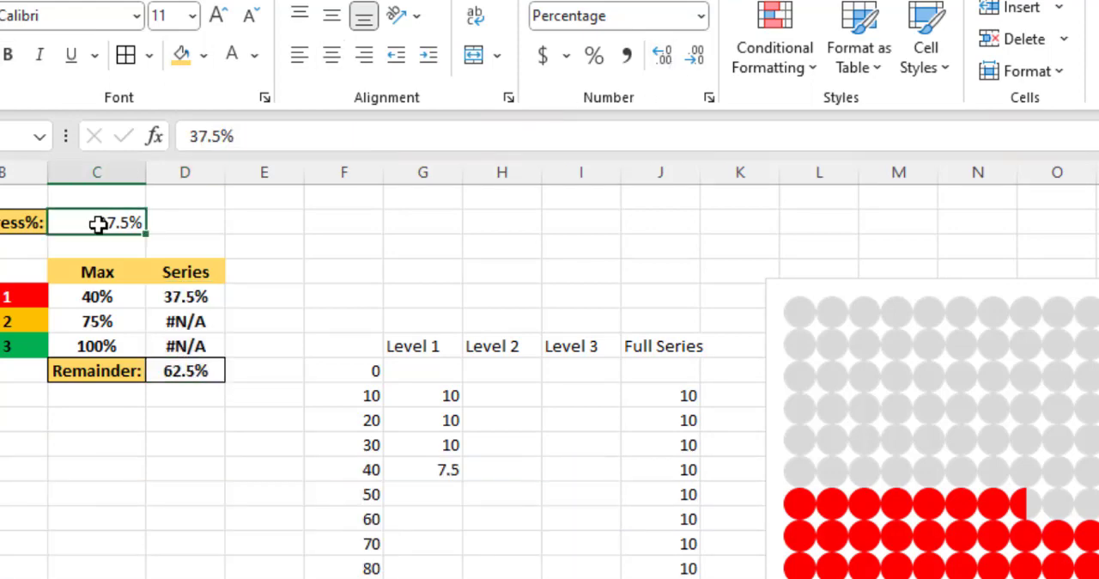
{"action": "type", "text": "55"}
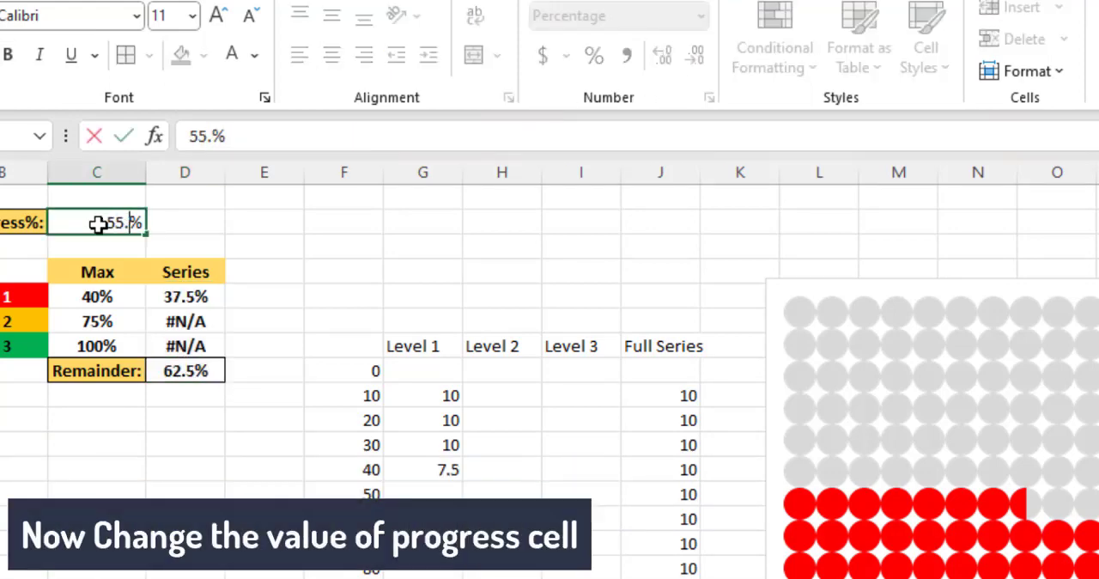
{"action": "type", "text": ".7"}
{"action": "key", "text": "Return"}
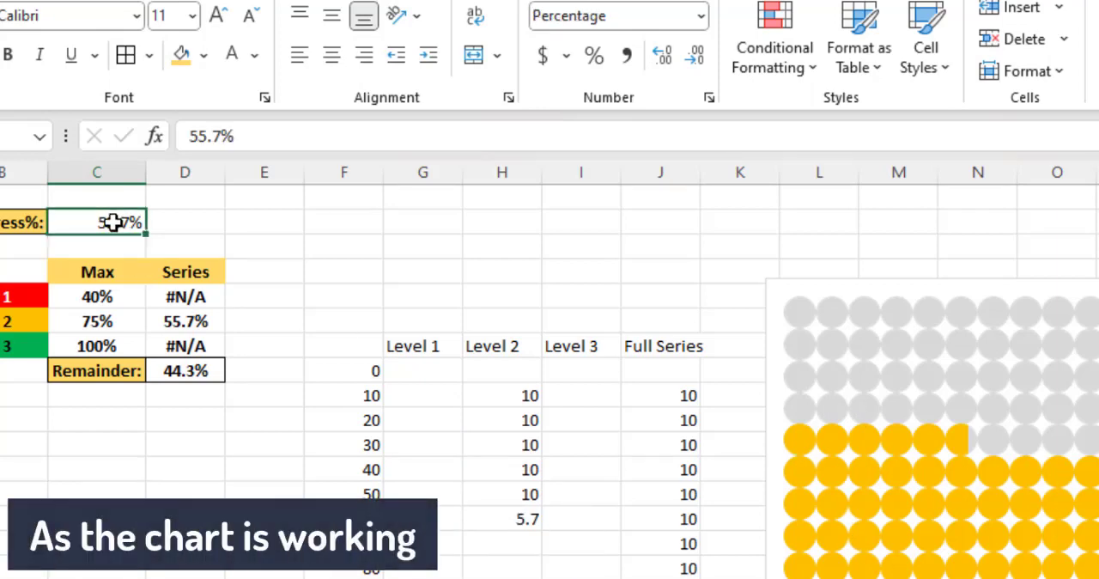
{"action": "type", "text": "76.8"}
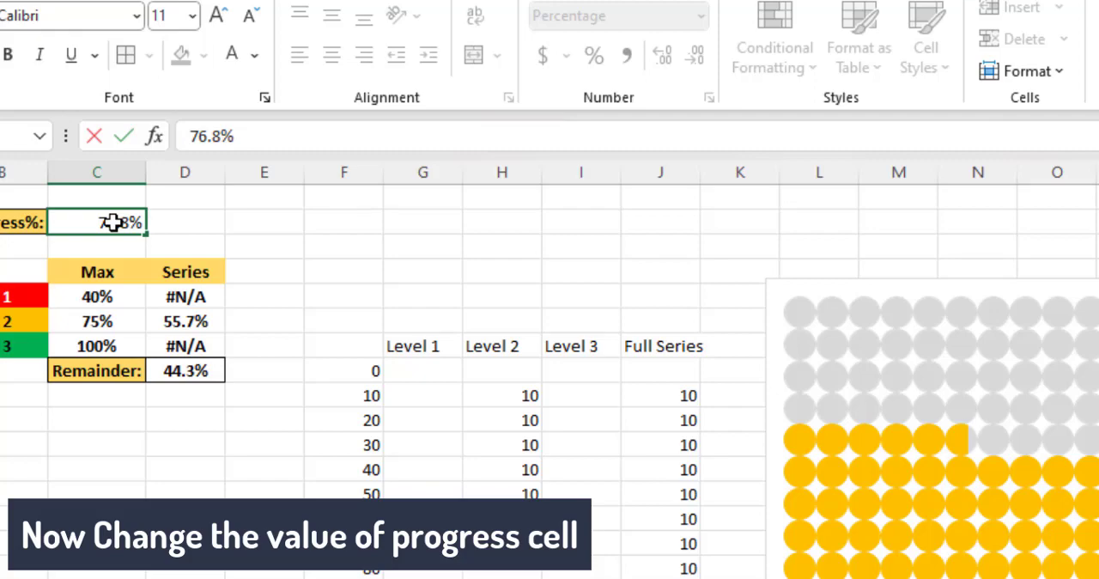
{"action": "key", "text": "Return"}
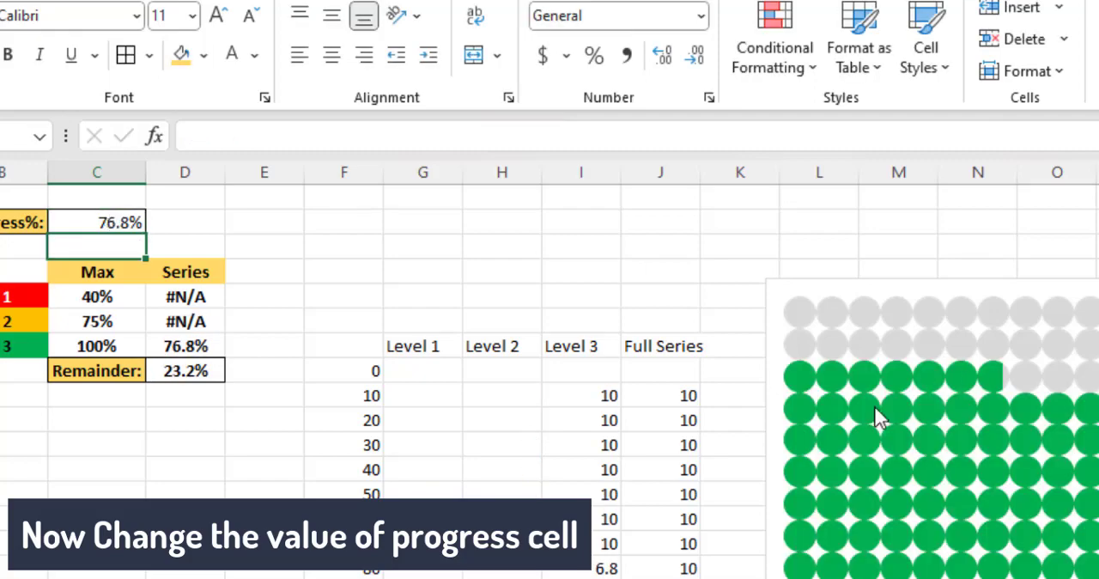